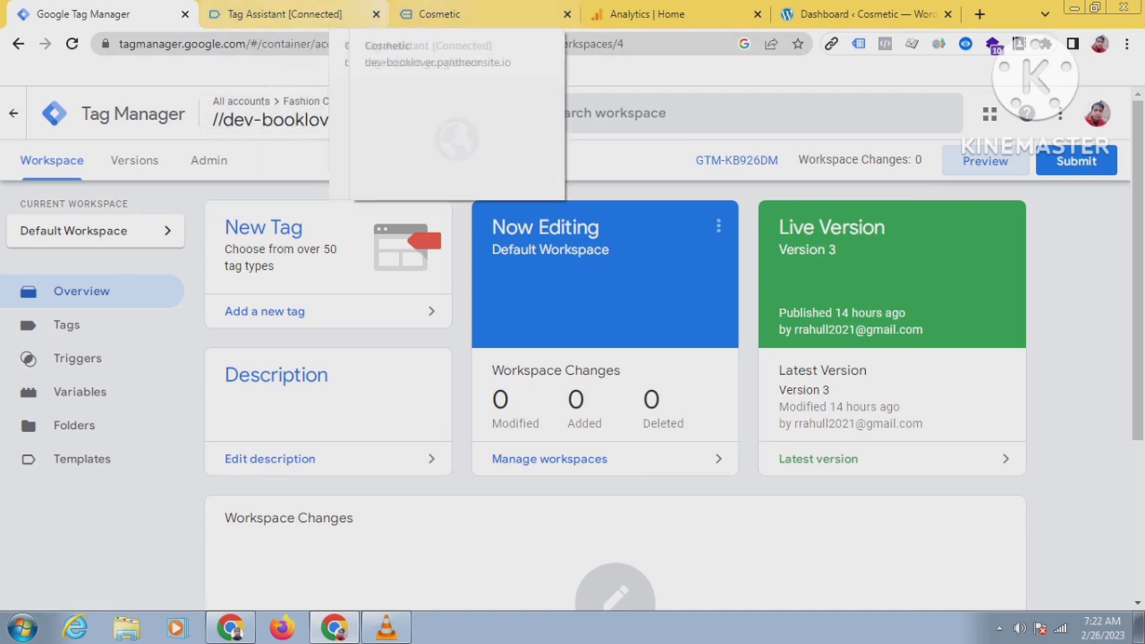
Look over the Tag Manager workspace, the Analytics home page, the Cosmetic storefront and the WordPress dashboard.
click(465, 13)
click(661, 13)
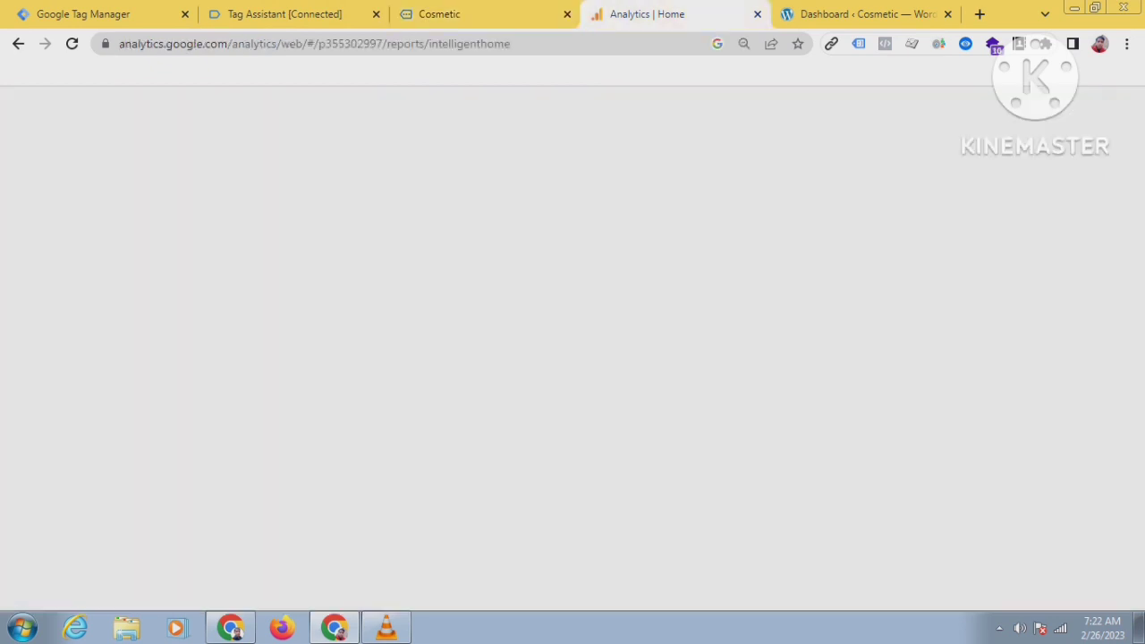
click(861, 13)
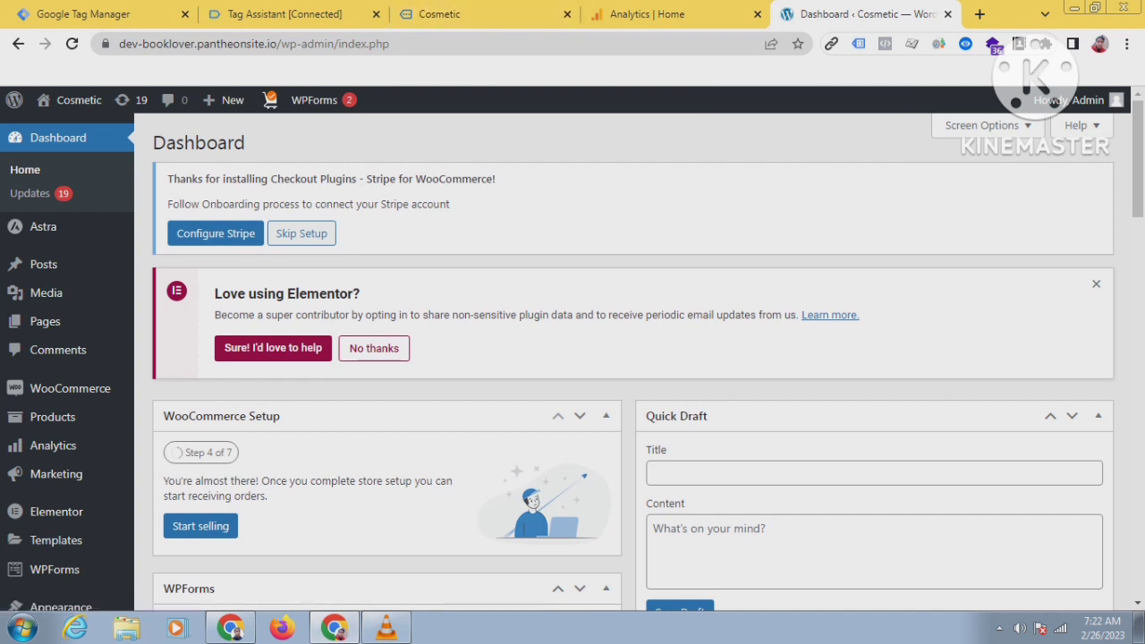
click(83, 14)
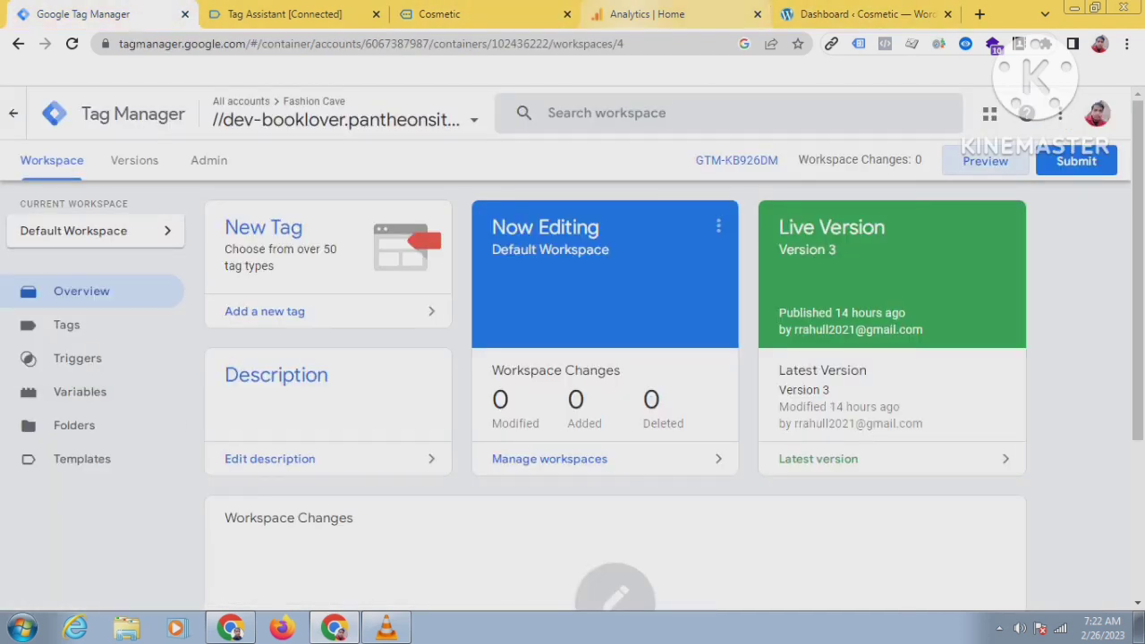
click(640, 13)
scroll(588, 397, up, 3)
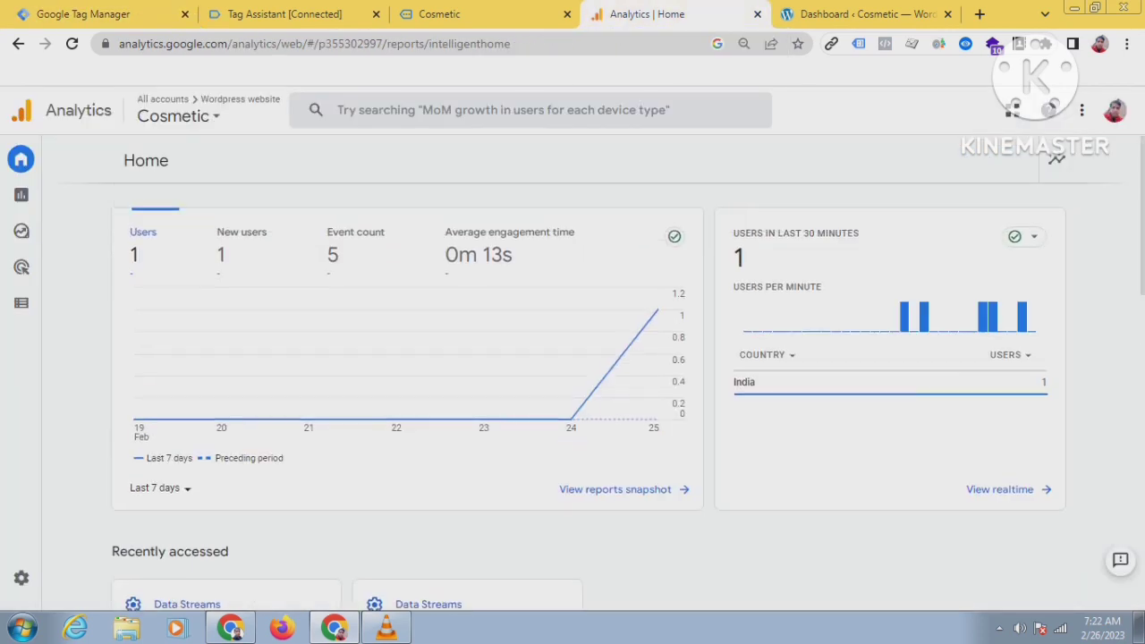
click(483, 14)
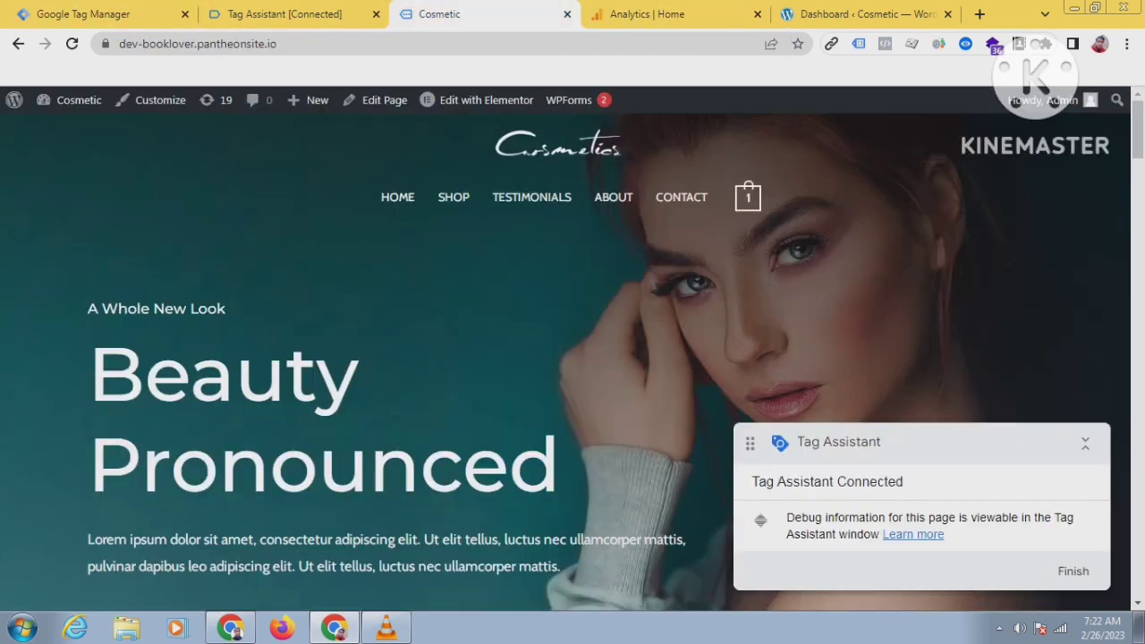
click(36, 14)
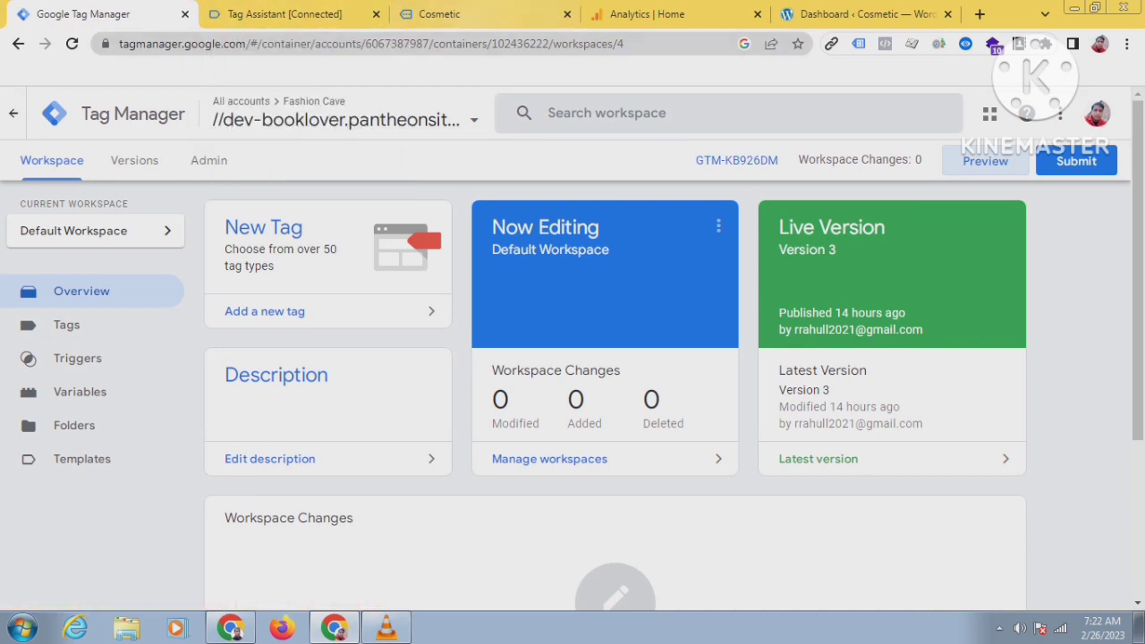
click(465, 14)
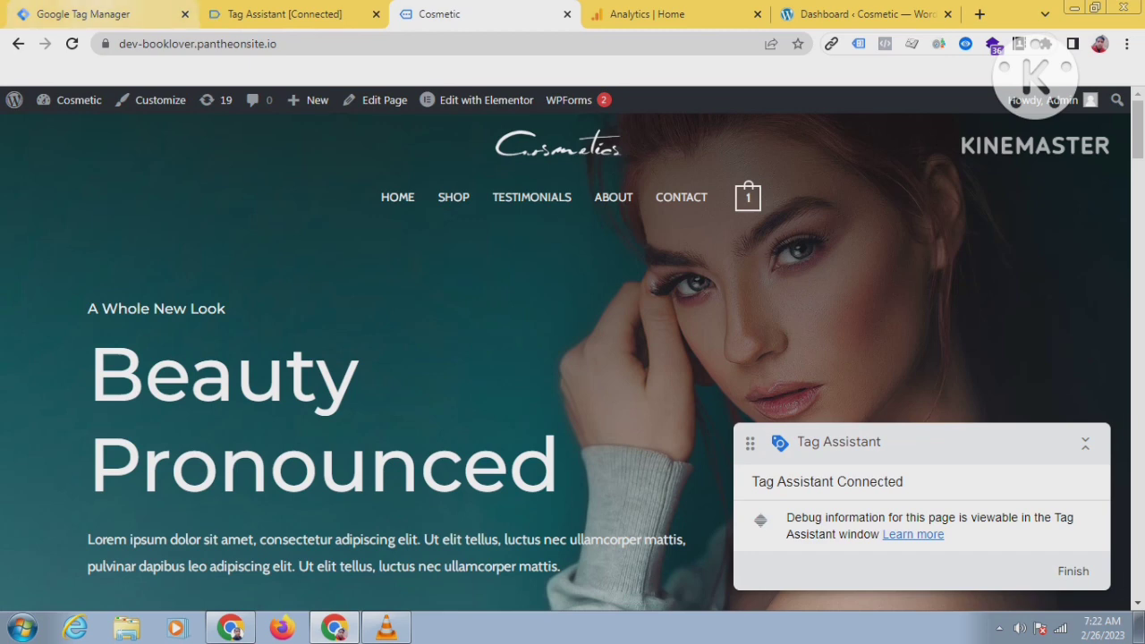
click(81, 13)
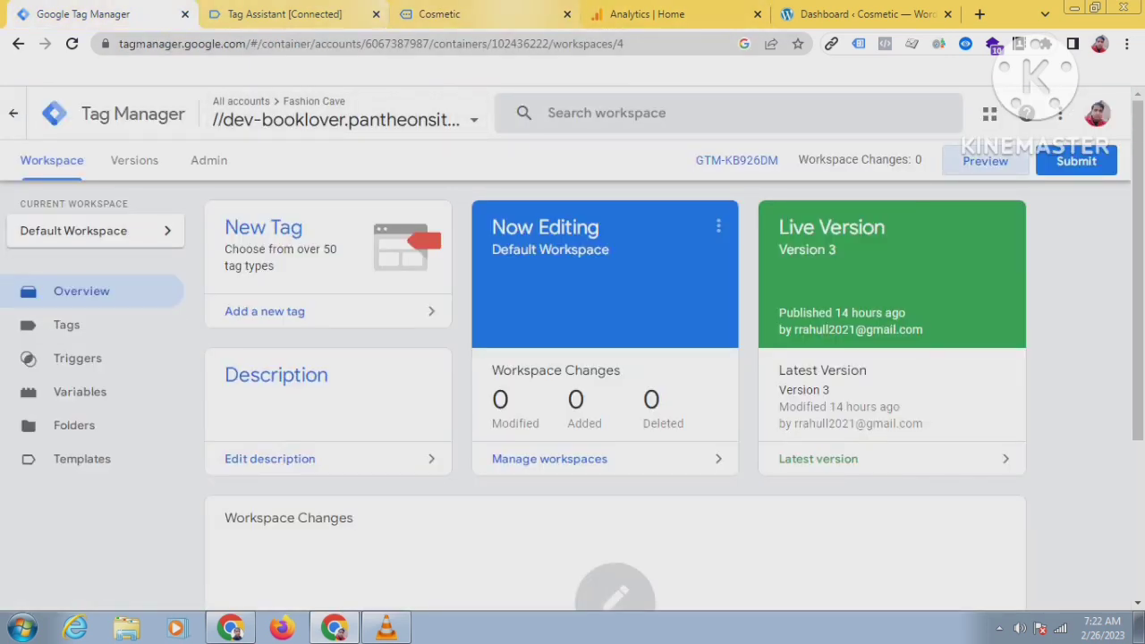
click(640, 13)
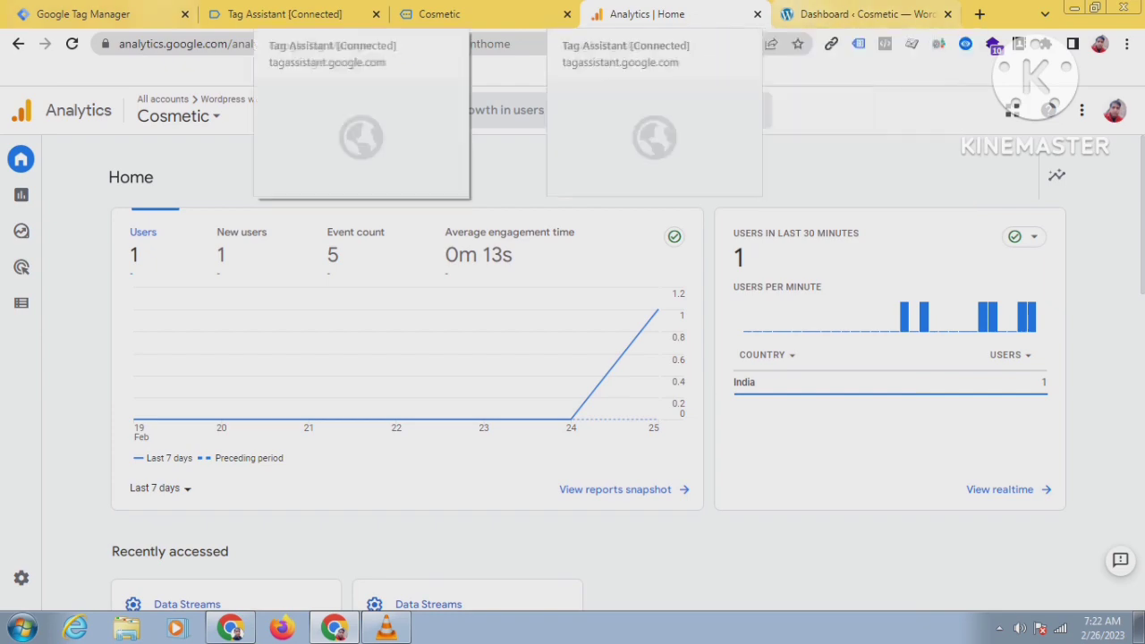
Open the Anti-aging Skin Toner product page from the Cosmetic storefront's product list.
click(465, 13)
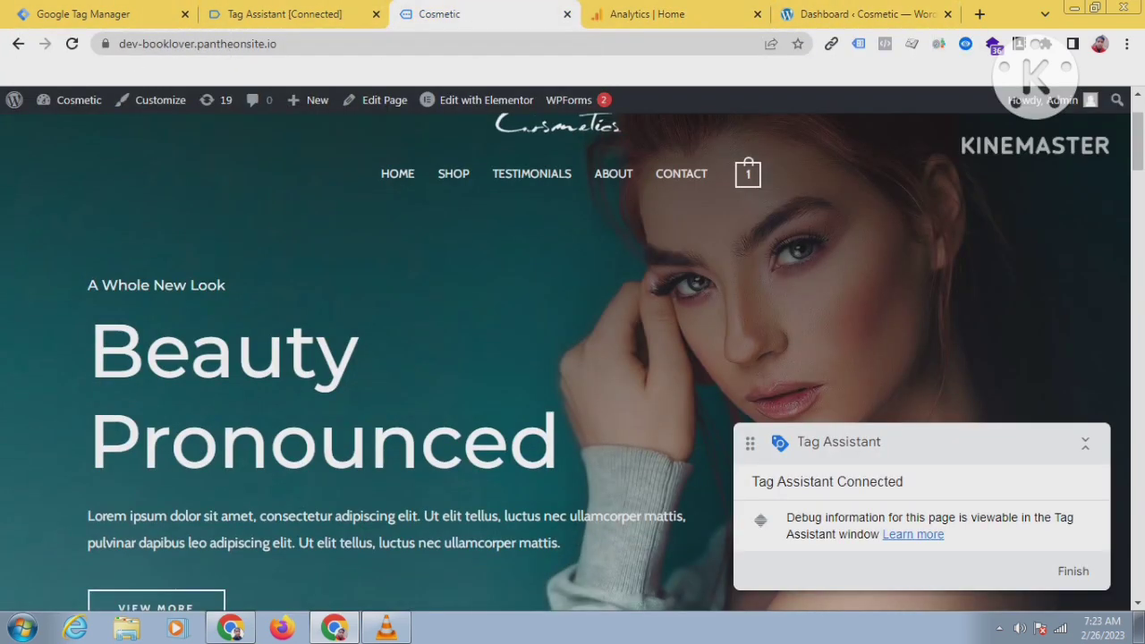
scroll(573, 358, down, 5)
scroll(200, 358, down, 2)
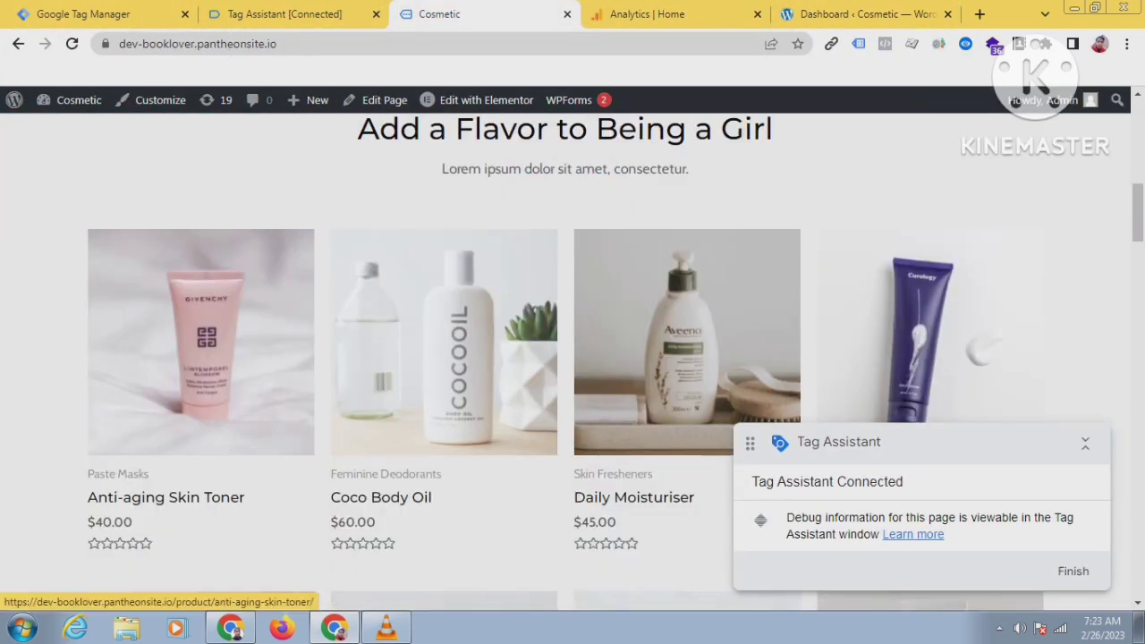
click(200, 349)
Examine the events and fired tags that Tag Assistant records for the Anti-aging Skin Toner page.
click(284, 14)
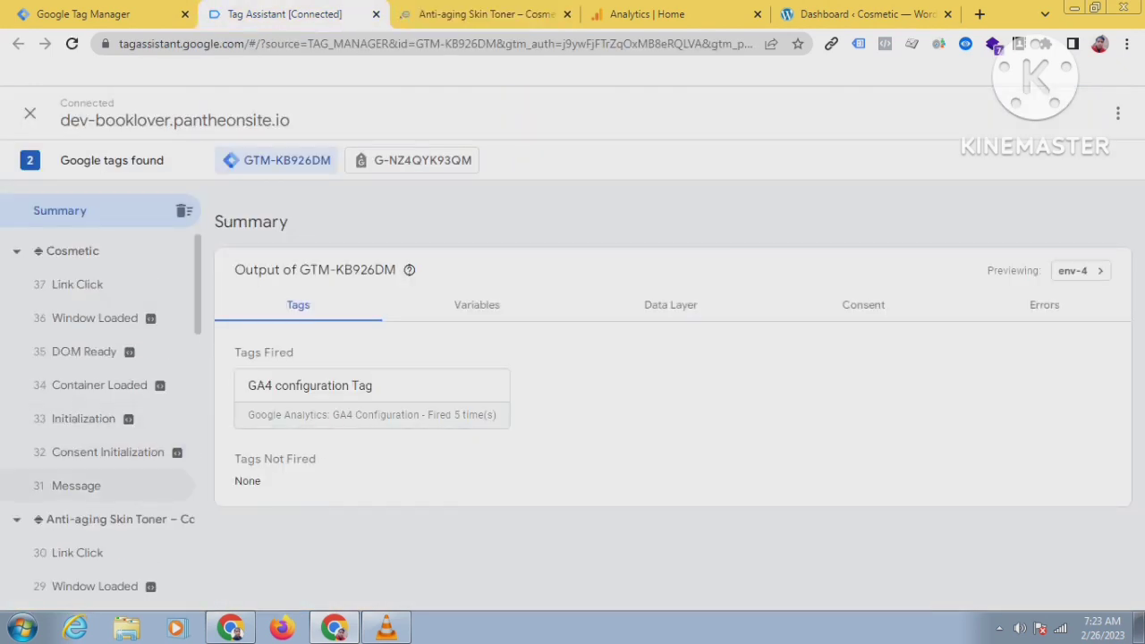
click(485, 14)
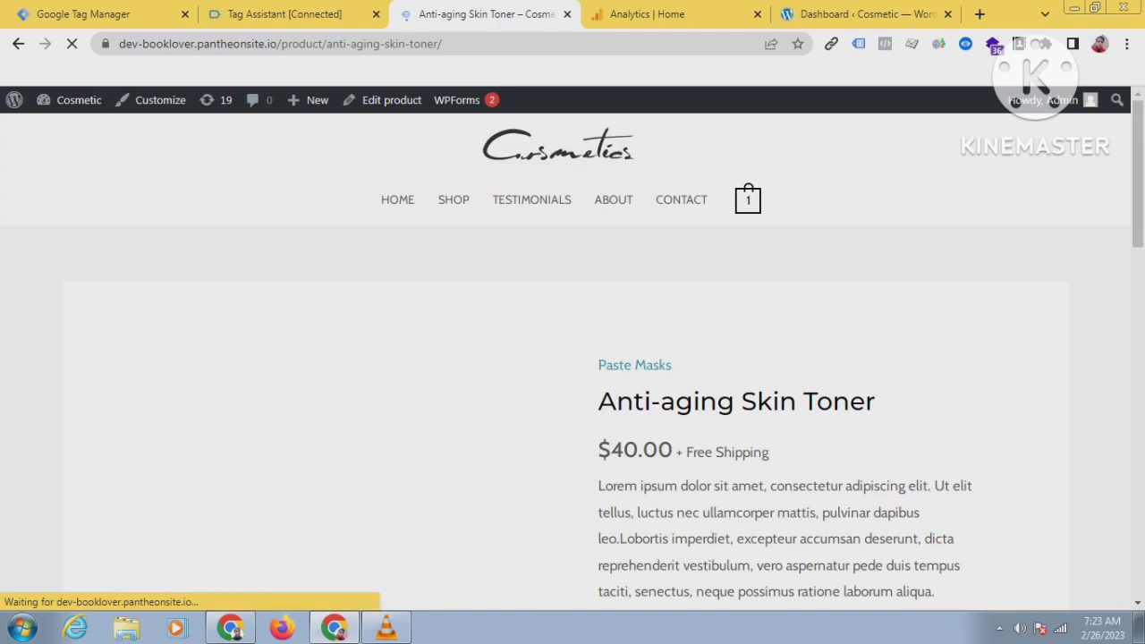
key(ctrl+shift+Tab)
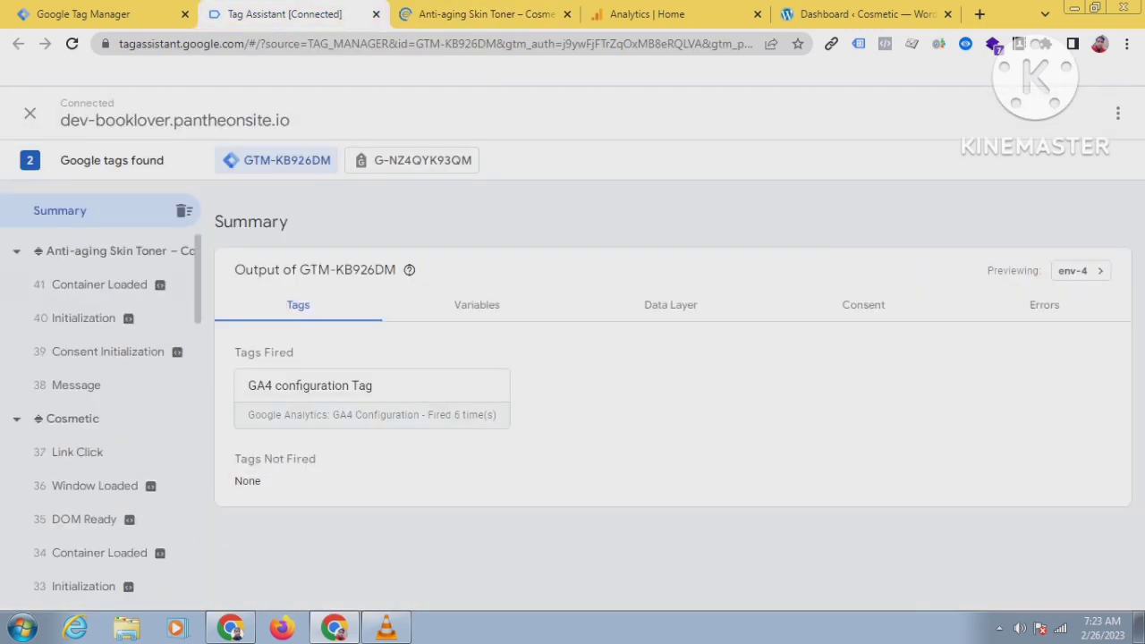
click(120, 252)
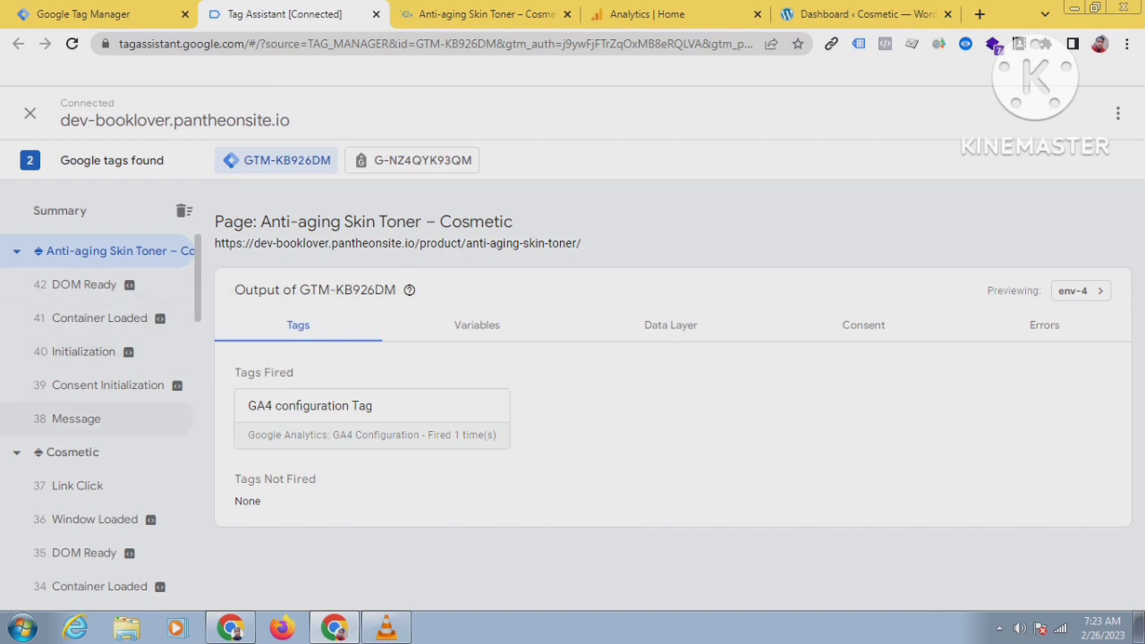
click(487, 14)
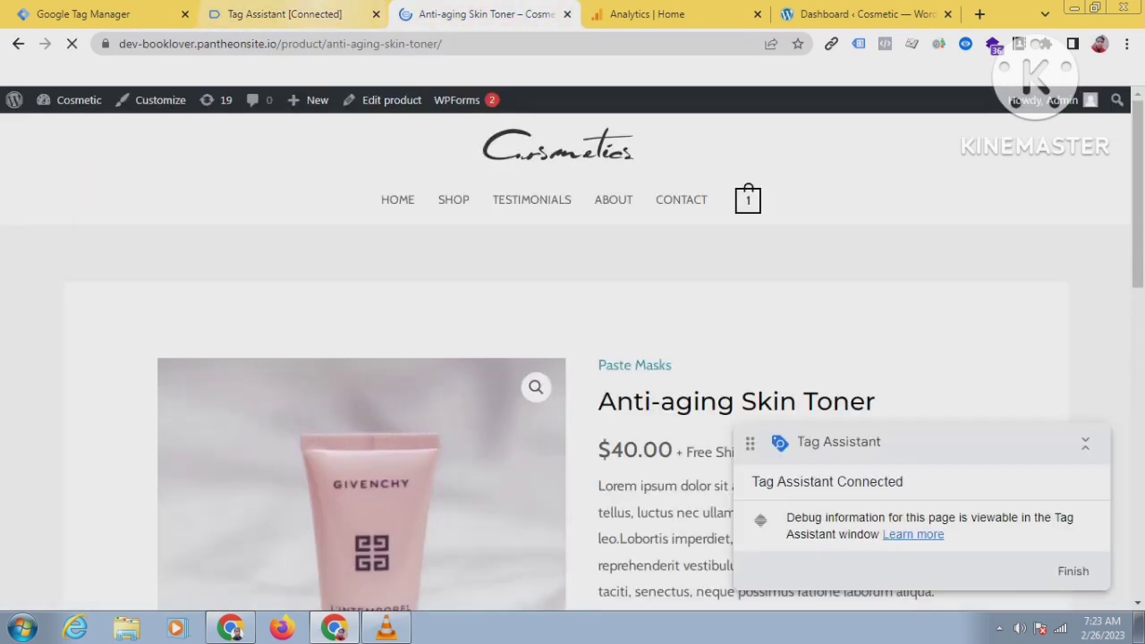
click(305, 14)
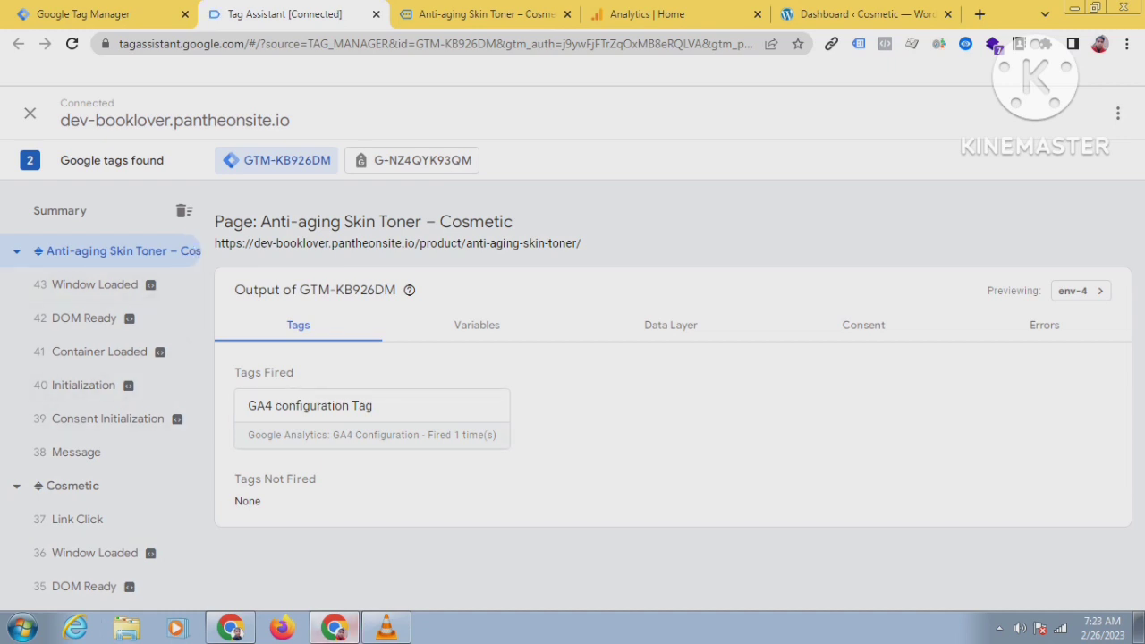
scroll(98, 309, down, 1)
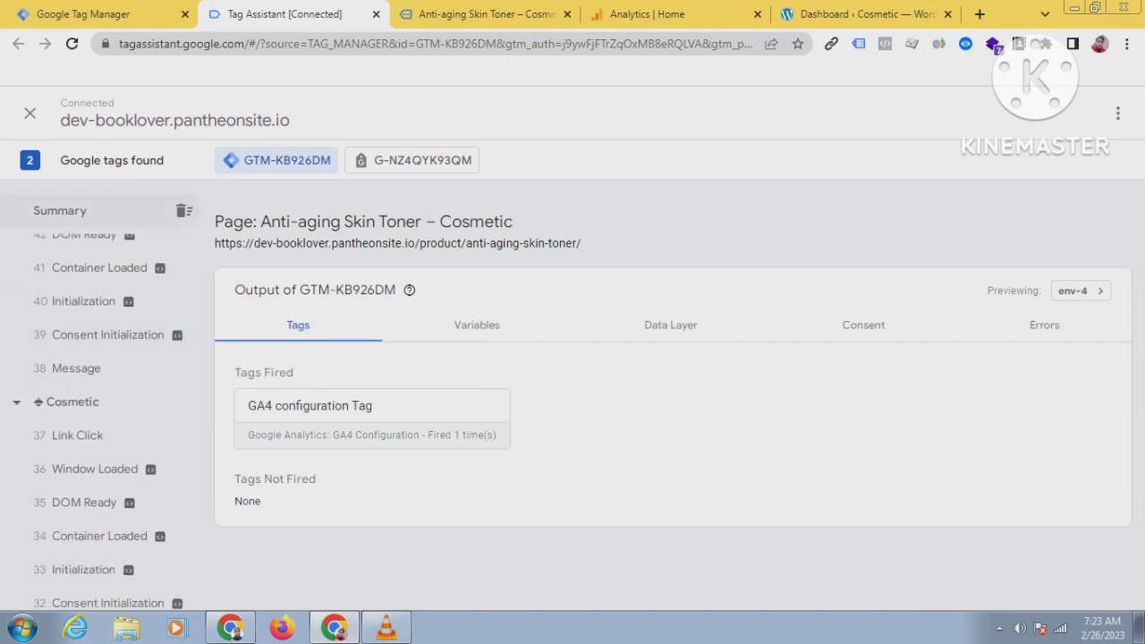
scroll(98, 349, up, 1)
mouse_move(160, 351)
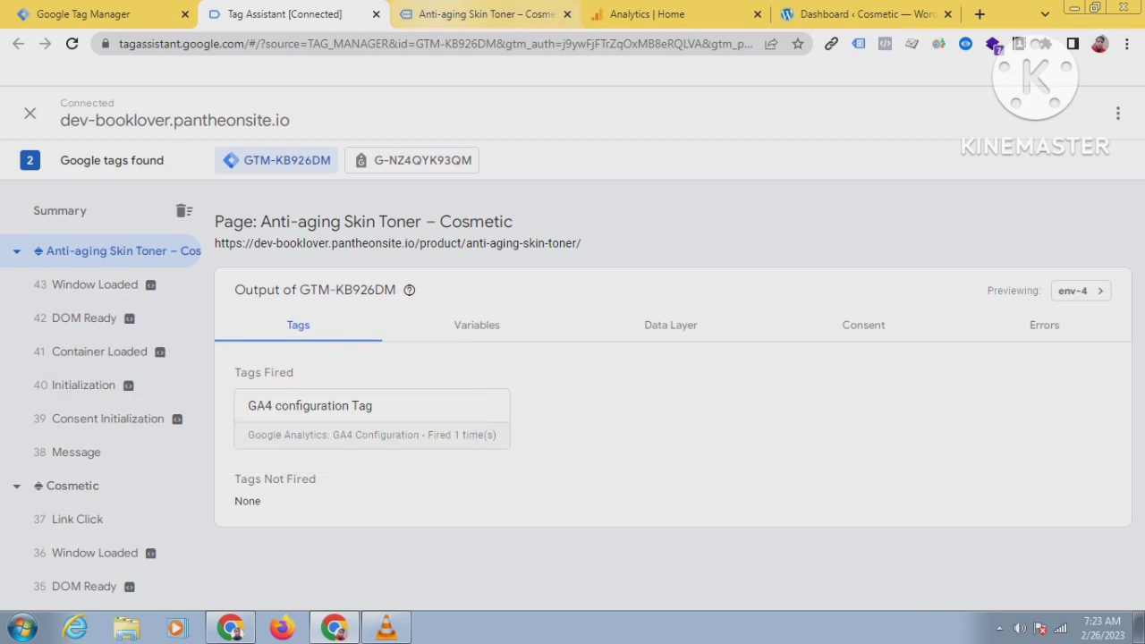
click(493, 15)
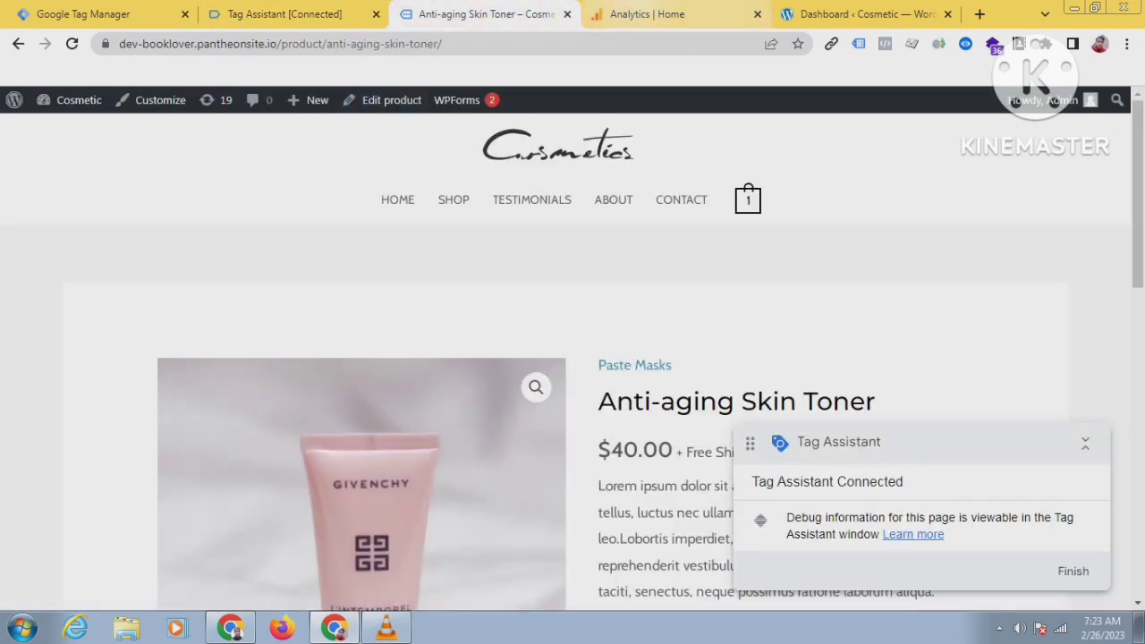
click(671, 15)
click(488, 15)
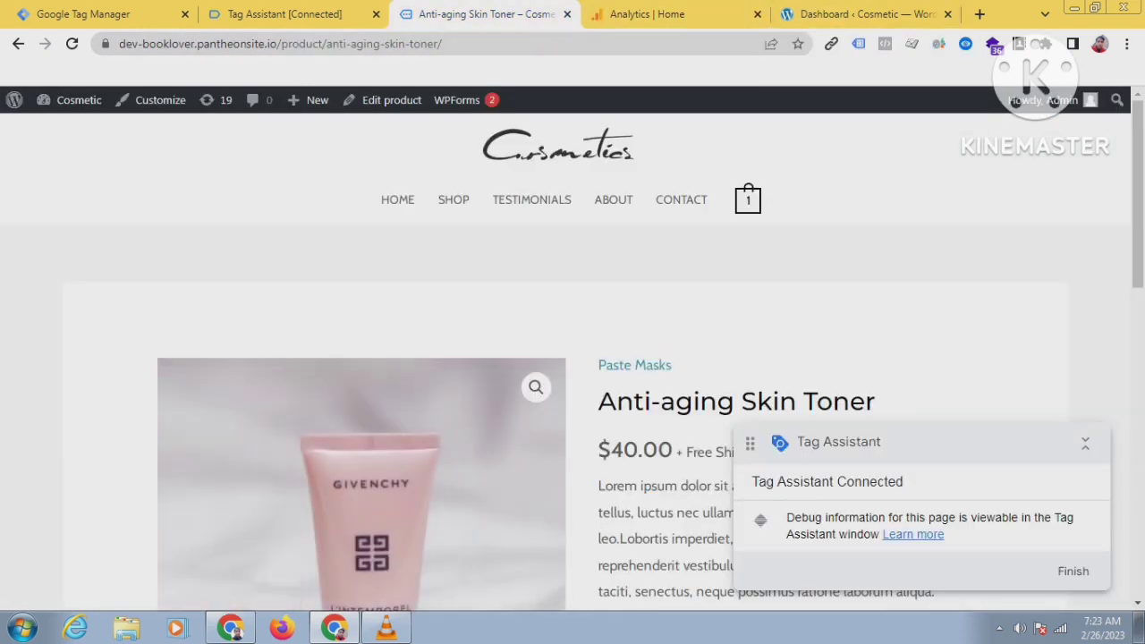
Open the Google Tag Manager plugin settings in the WordPress admin.
click(864, 14)
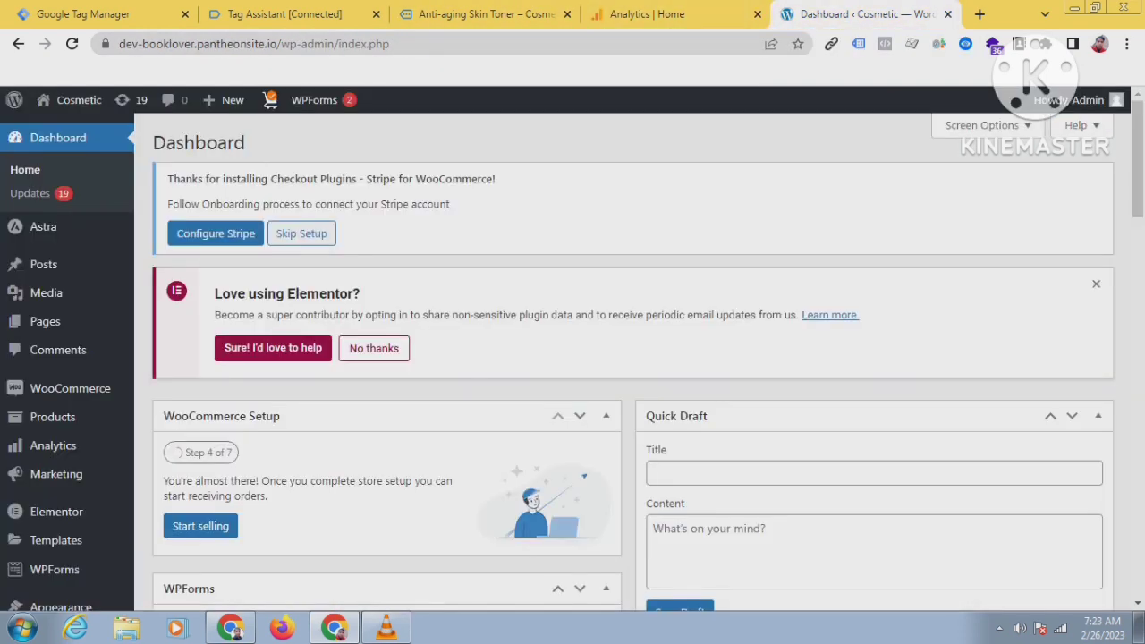
scroll(61, 447, down, 2)
scroll(54, 456, down, 1)
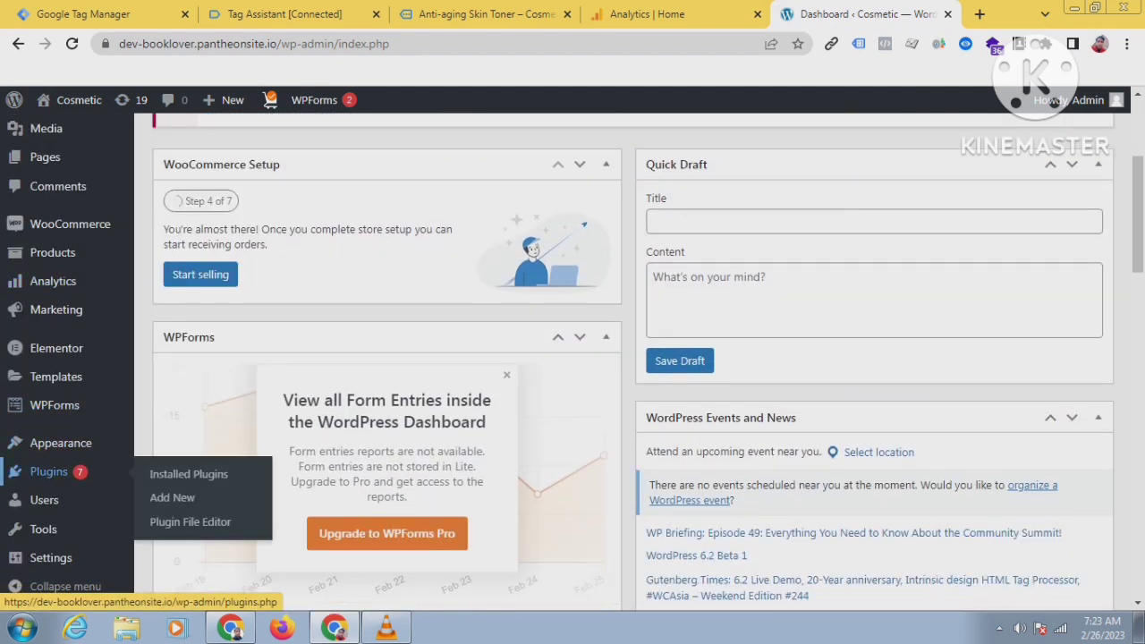
scroll(54, 472, down, 1)
mouse_move(54, 558)
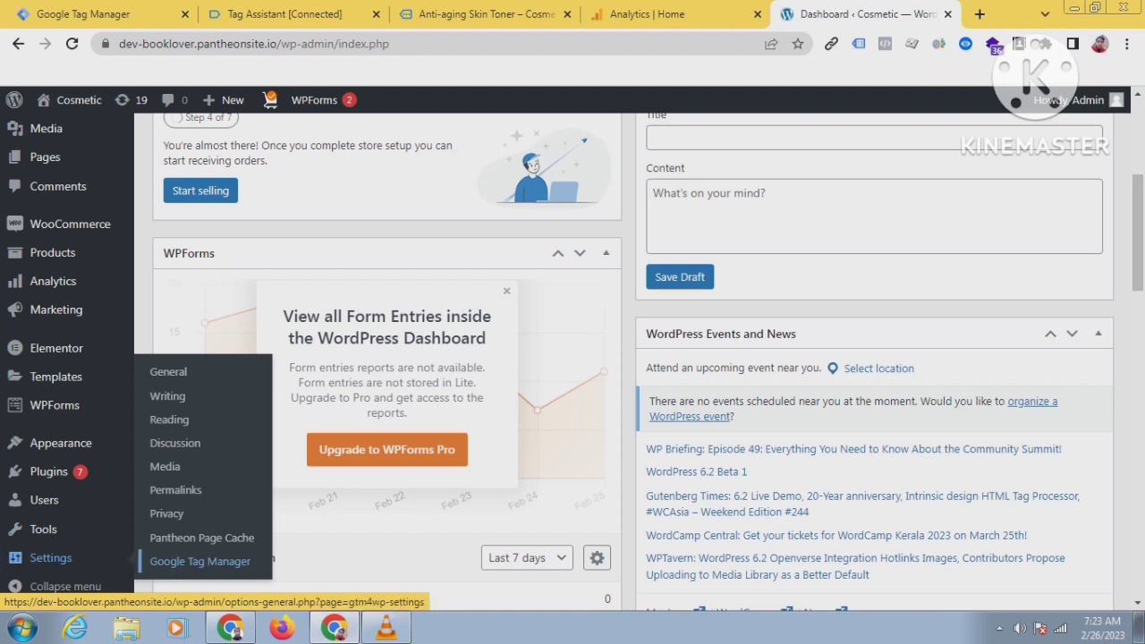
click(199, 561)
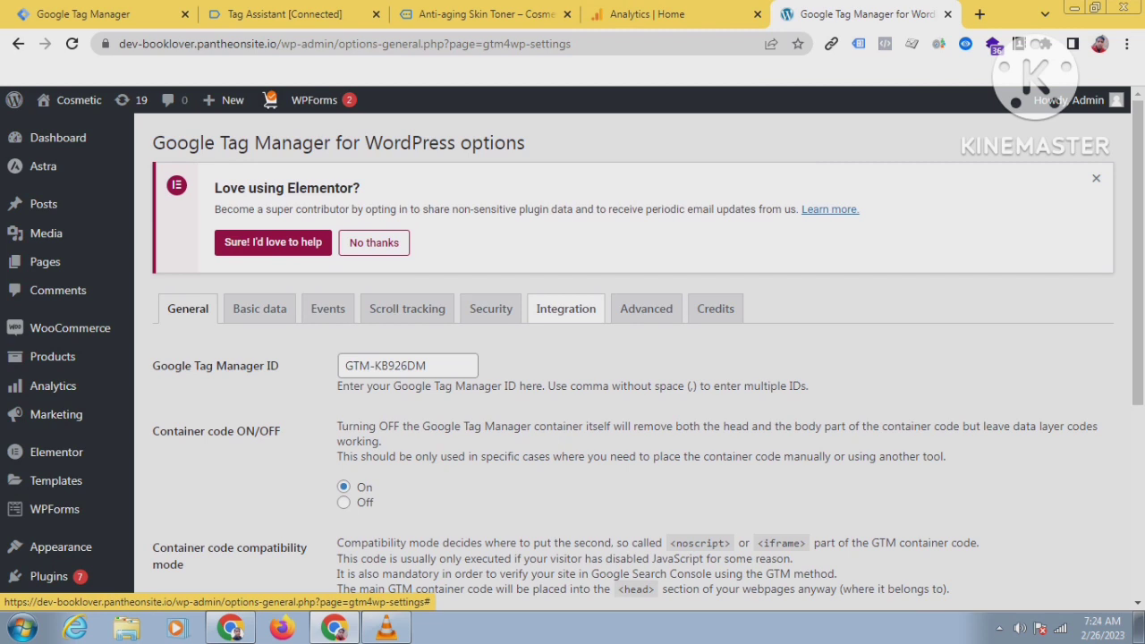
Show the plugin's WooCommerce integration options and look through them.
click(565, 309)
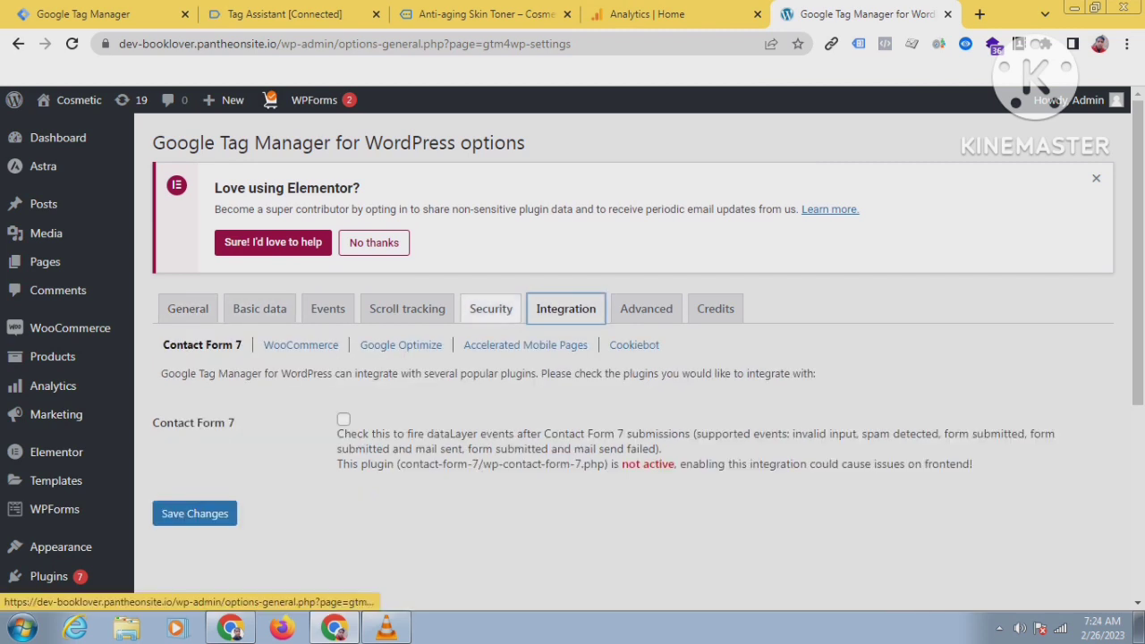
click(301, 345)
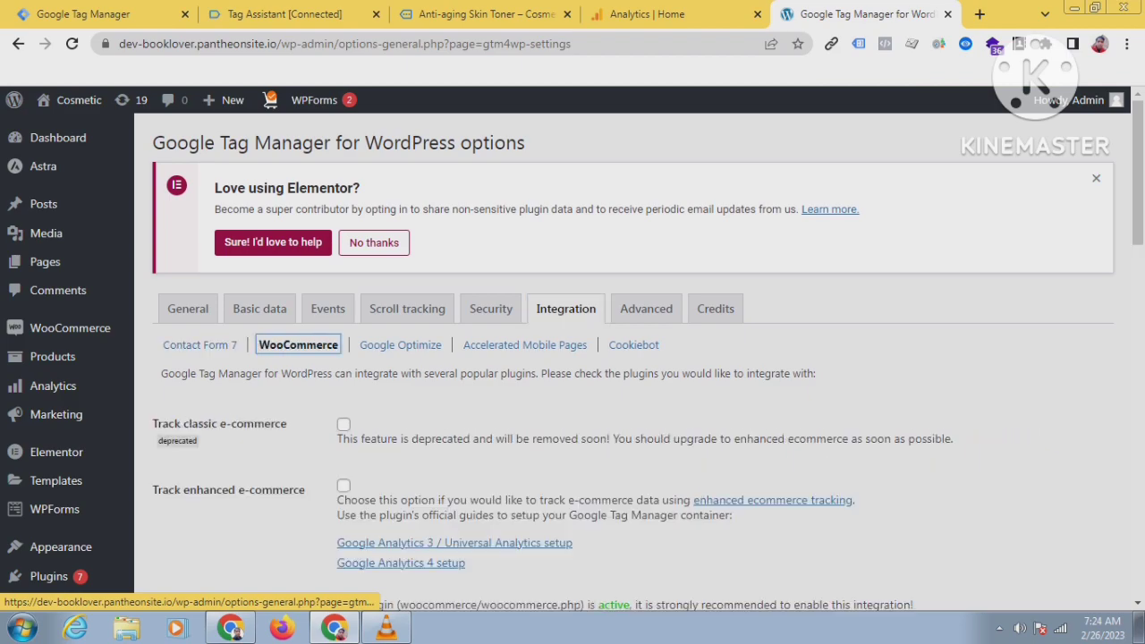
scroll(573, 376, down, 4)
scroll(627, 358, down, 7)
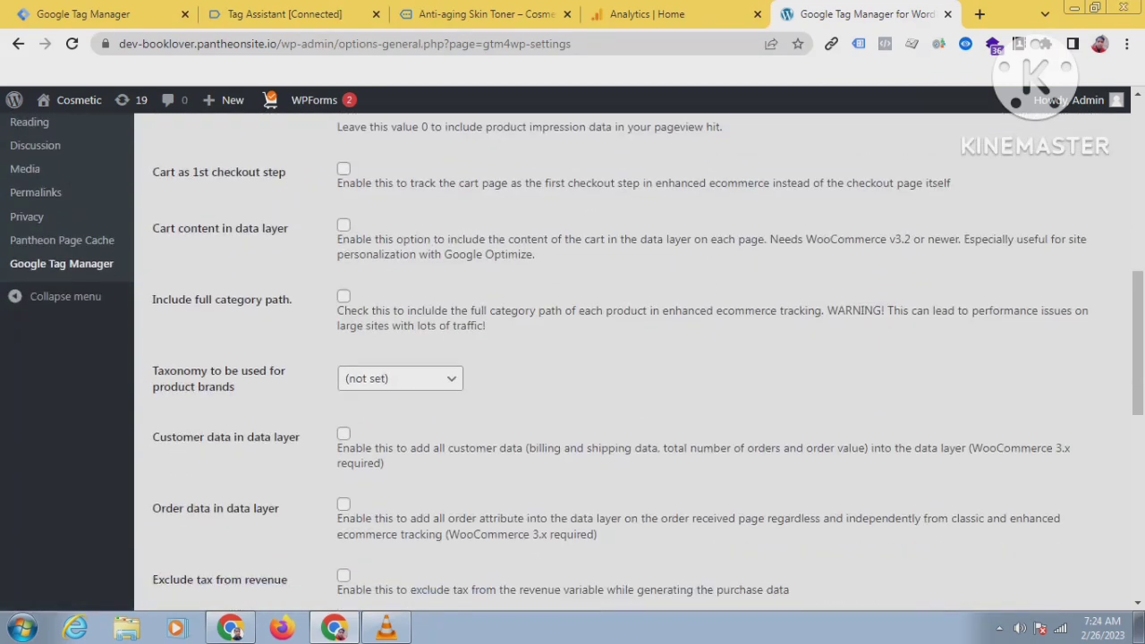
scroll(627, 357, up, 5)
scroll(626, 358, up, 5)
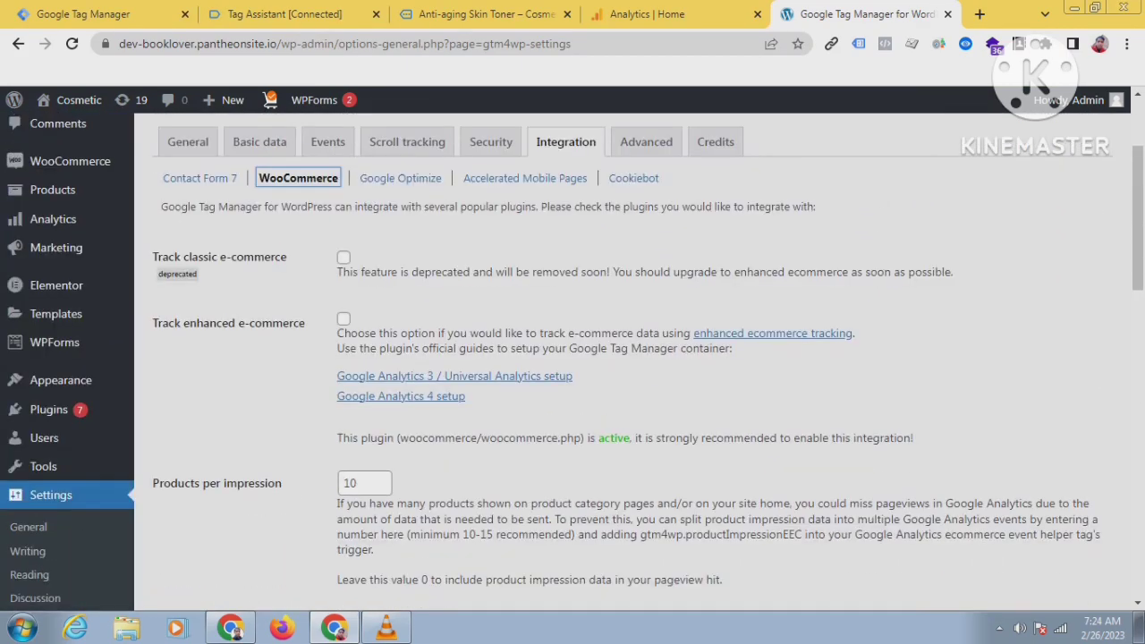
Enable Track enhanced e-commerce in the WooCommerce integration options.
scroll(626, 358, down, 3)
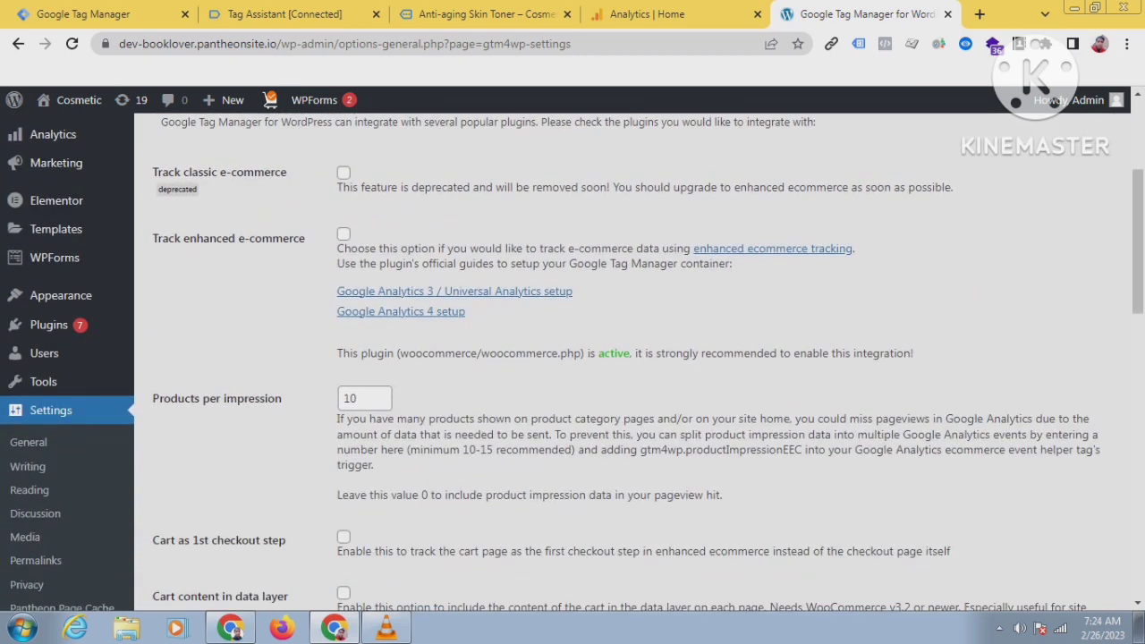
scroll(626, 357, up, 2)
scroll(626, 358, down, 2)
scroll(626, 358, down, 2)
scroll(626, 358, up, 3)
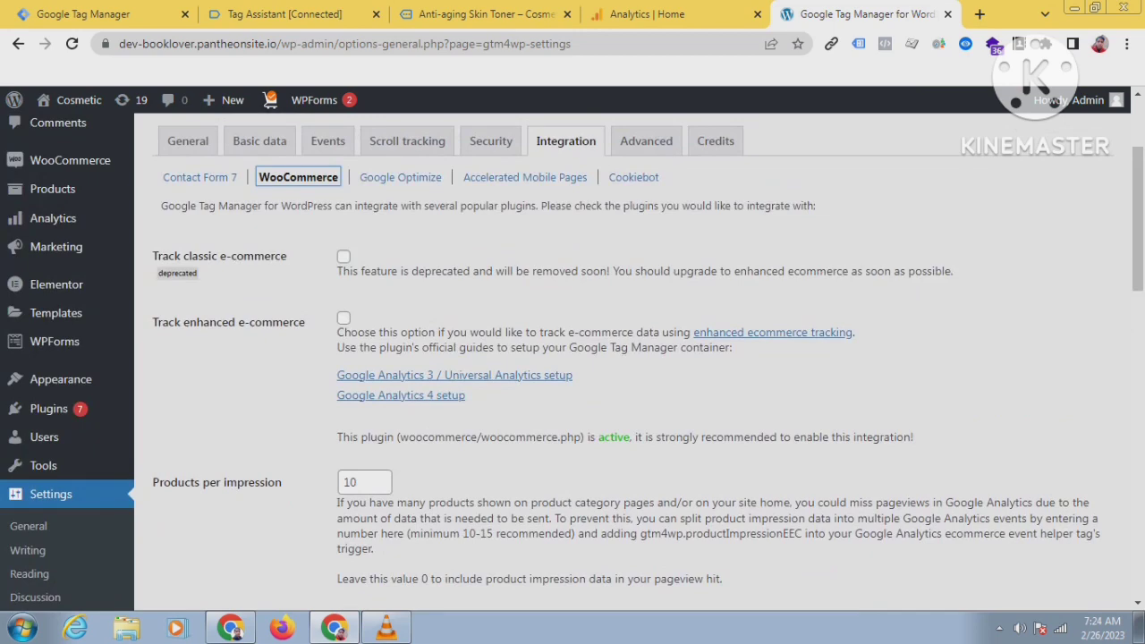
click(343, 319)
scroll(627, 358, down, 2)
scroll(626, 358, up, 2)
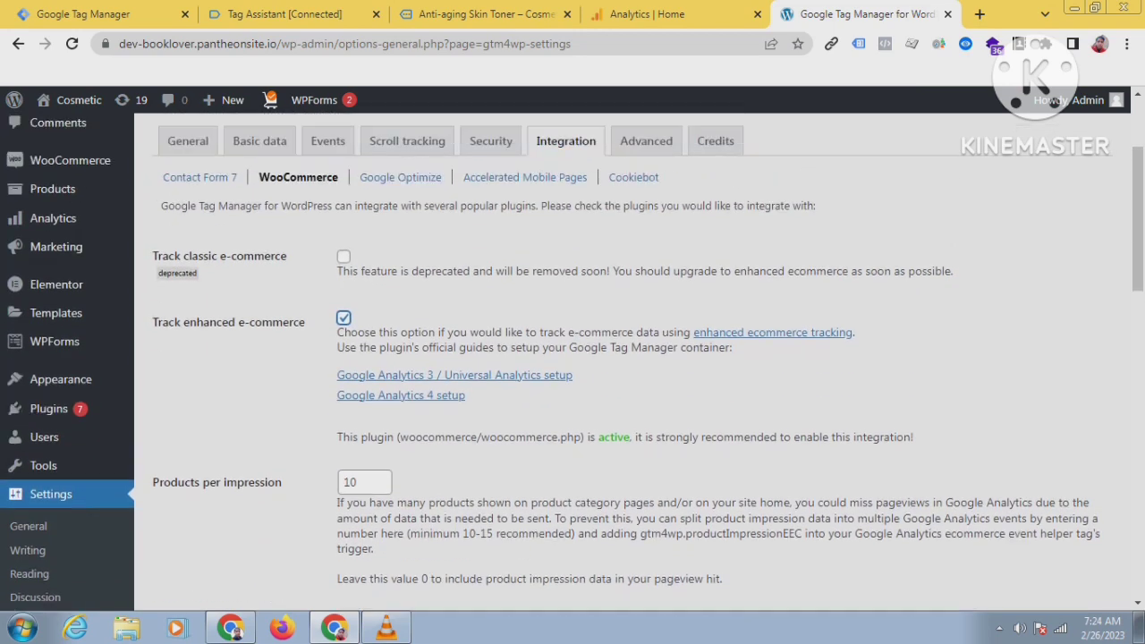
Enable Cart content in data layer in the WooCommerce integration options.
scroll(626, 357, down, 2)
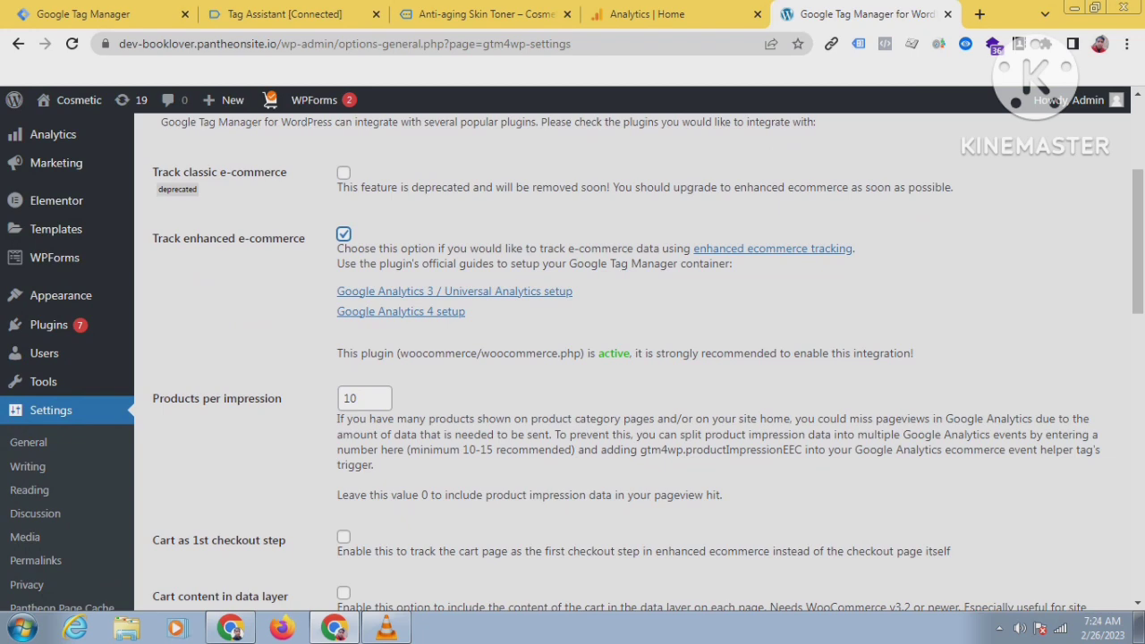
scroll(626, 358, down, 4)
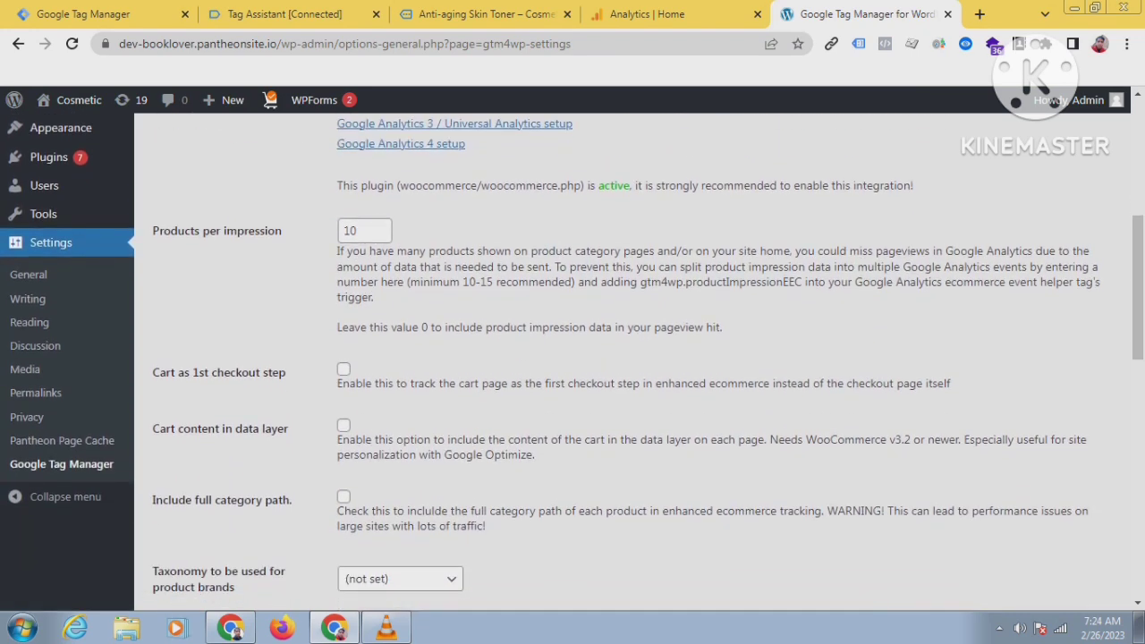
click(343, 425)
scroll(626, 358, up, 6)
scroll(626, 358, down, 2)
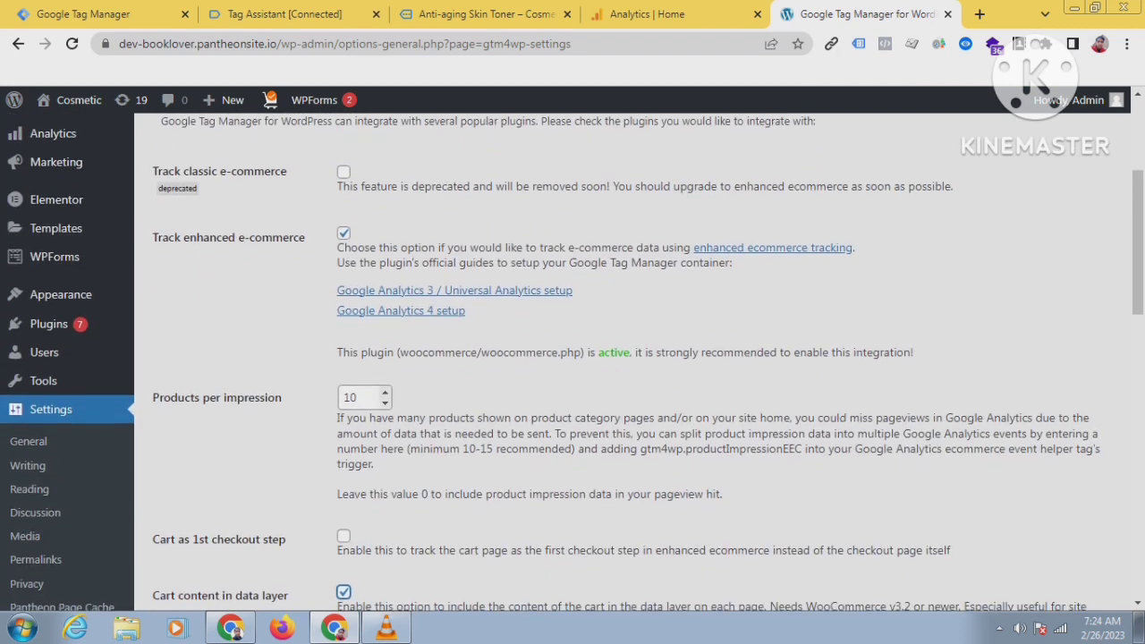
Save the plugin's WooCommerce integration settings.
scroll(626, 357, down, 4)
scroll(626, 358, up, 10)
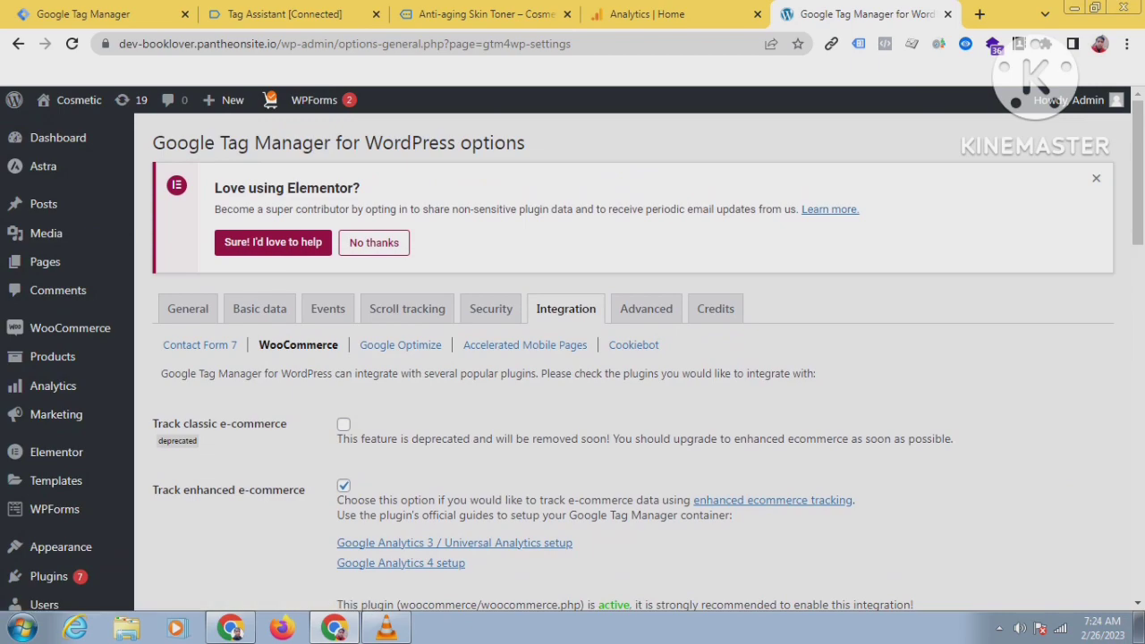
scroll(626, 357, down, 15)
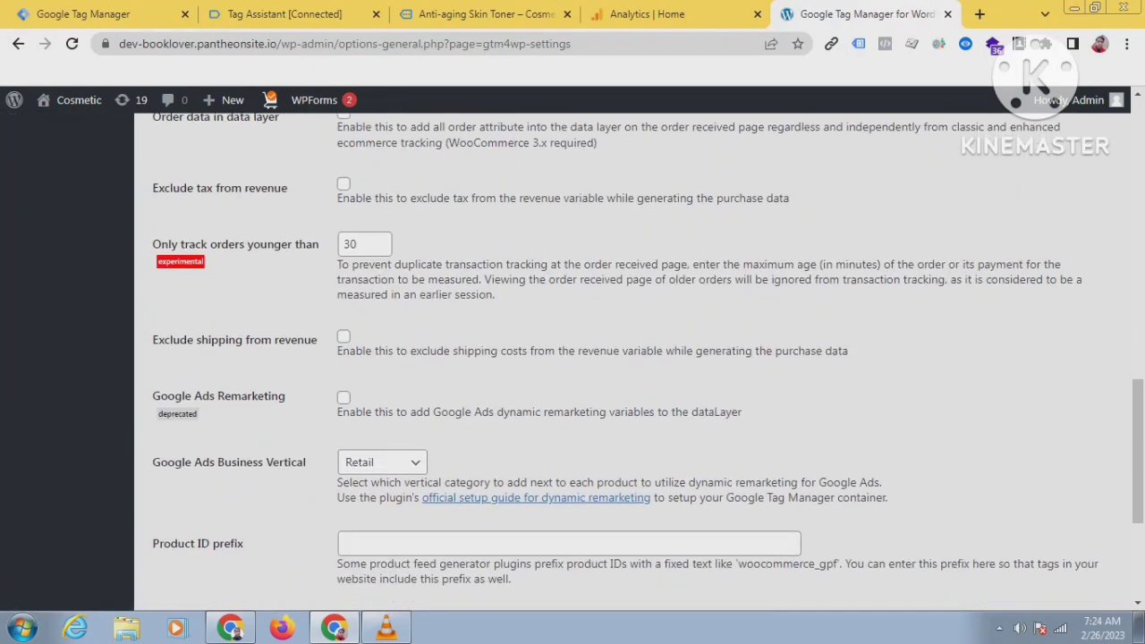
click(194, 523)
scroll(194, 523, up, 6)
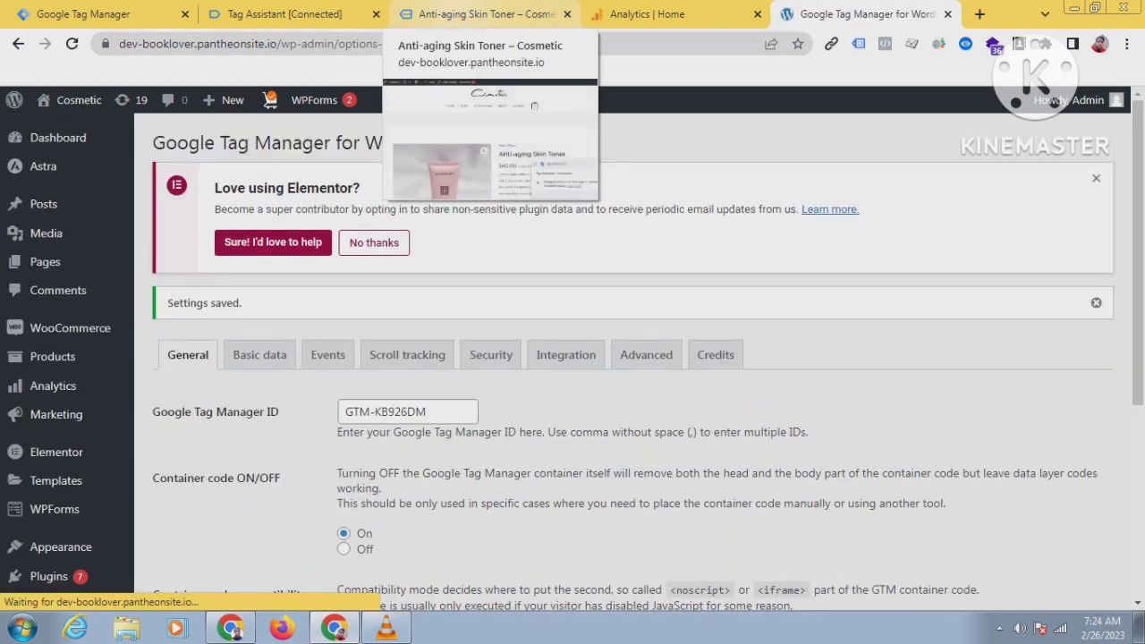
Restart the Google Tag Manager container preview and connect Tag Assistant to dev-booklover.pantheonsite.io.
click(483, 14)
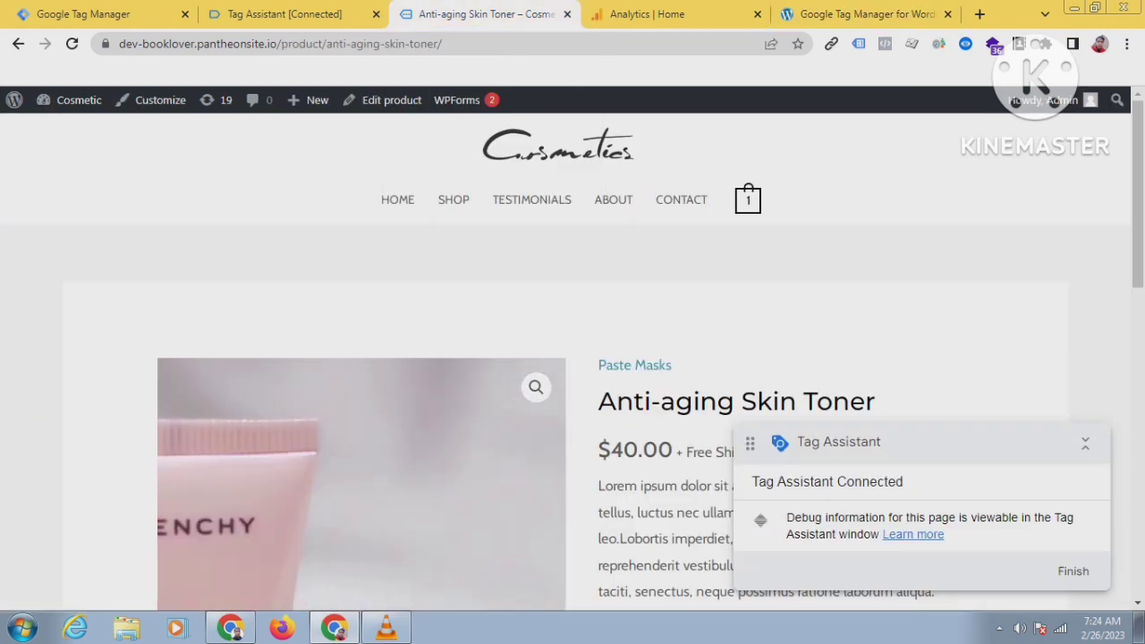
click(453, 199)
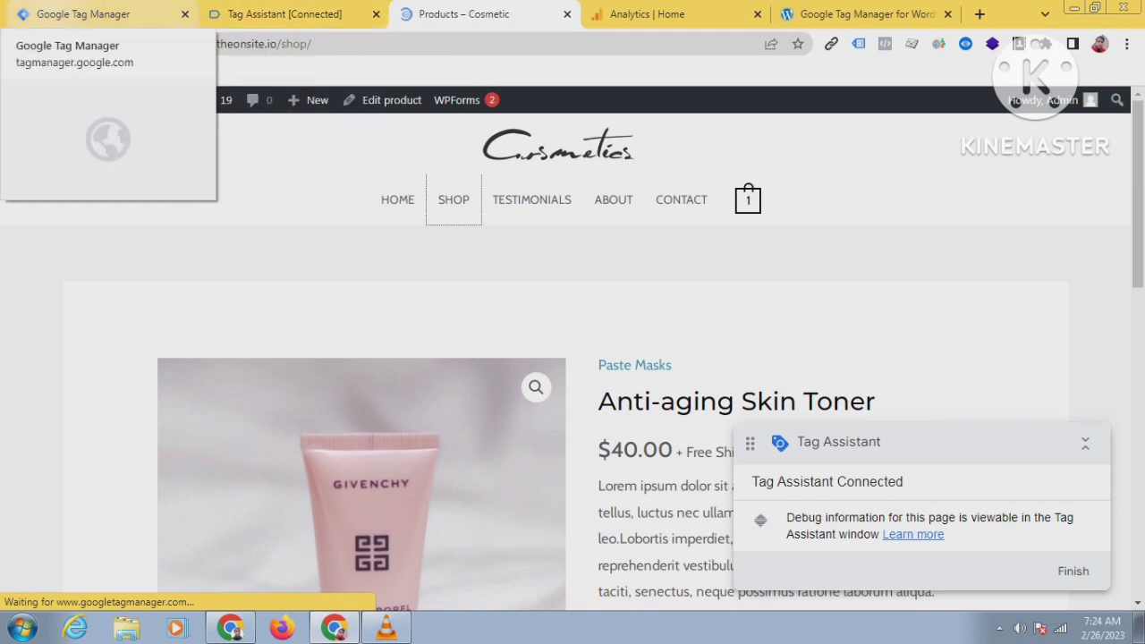
click(84, 14)
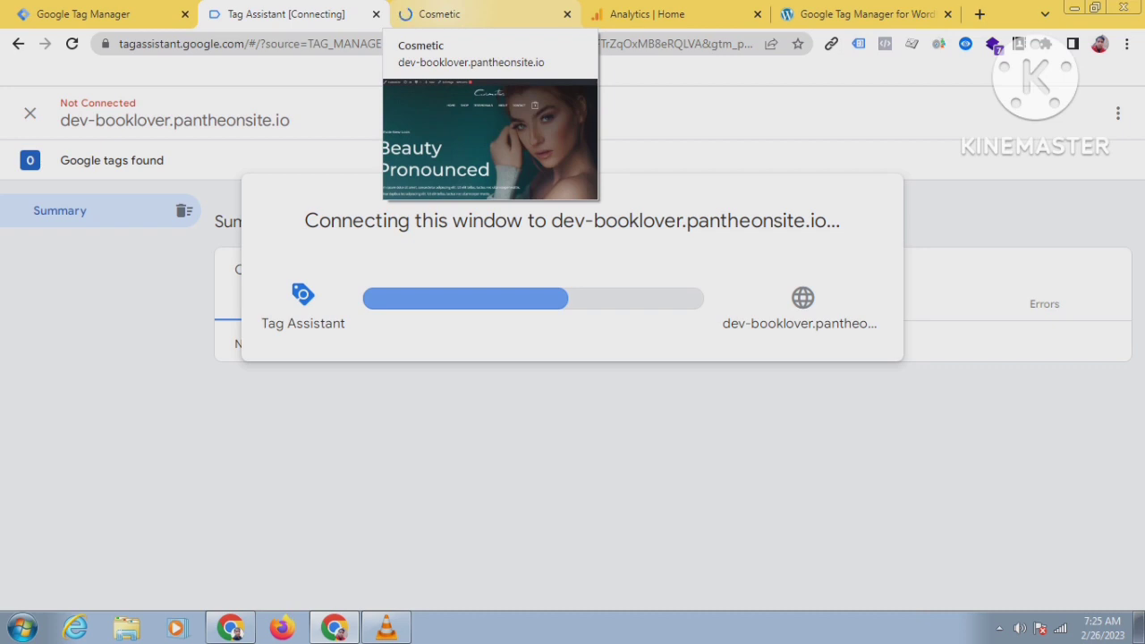
click(466, 13)
click(288, 14)
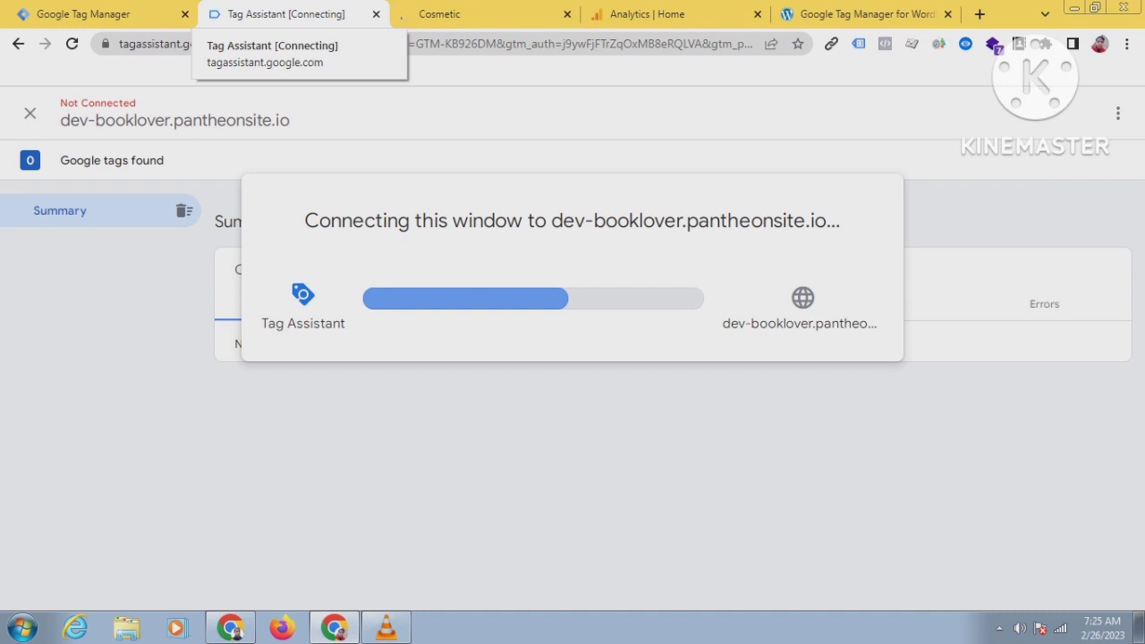
click(483, 15)
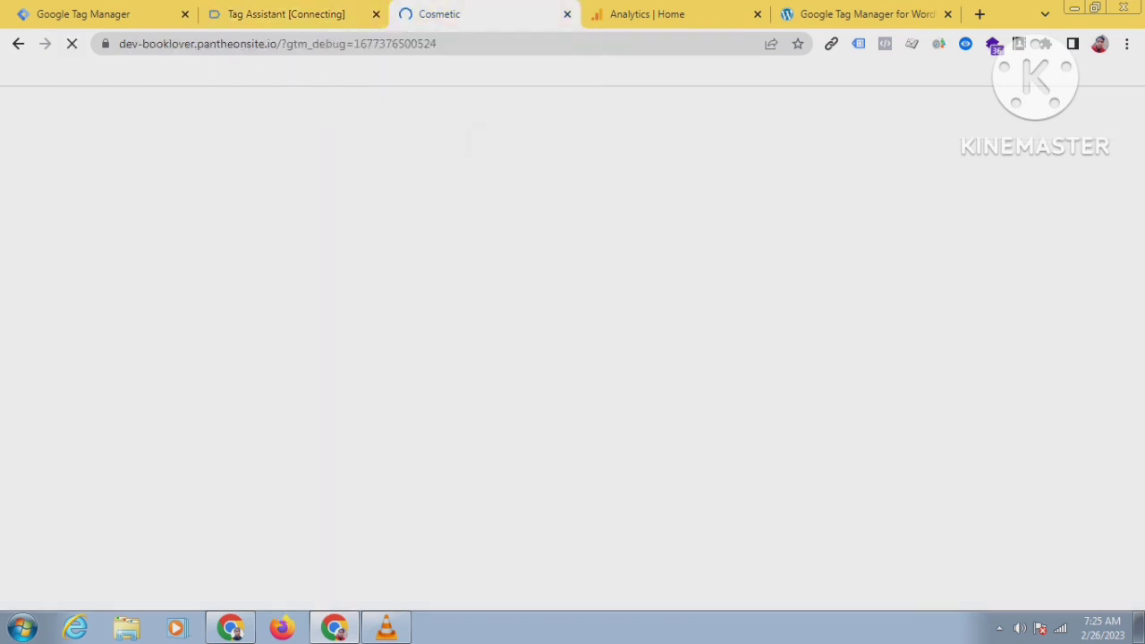
click(329, 15)
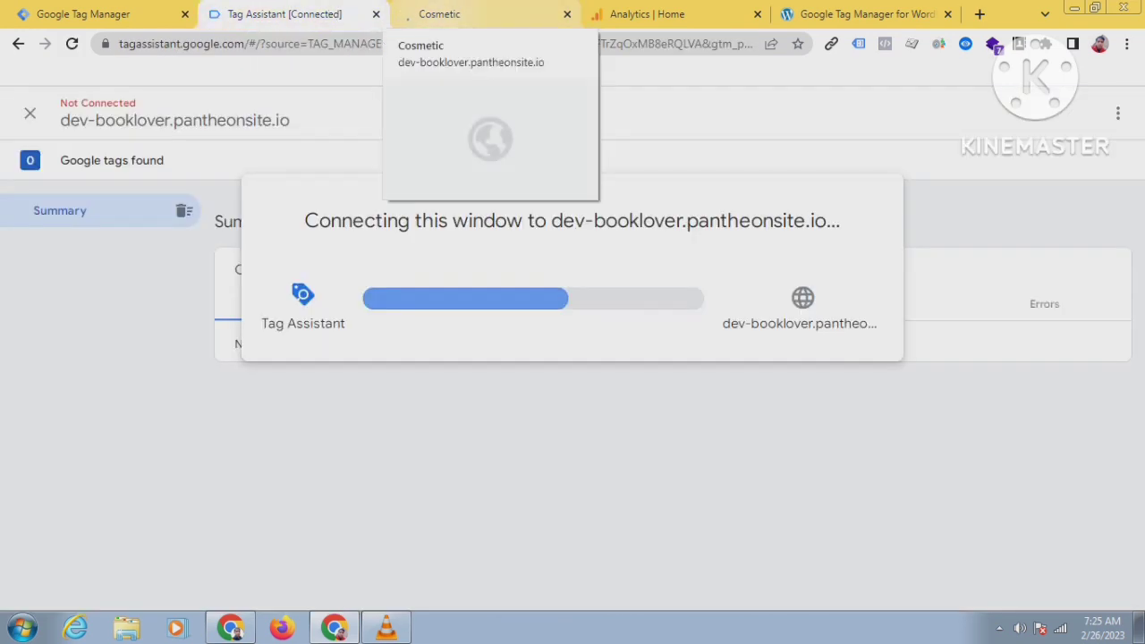
click(572, 404)
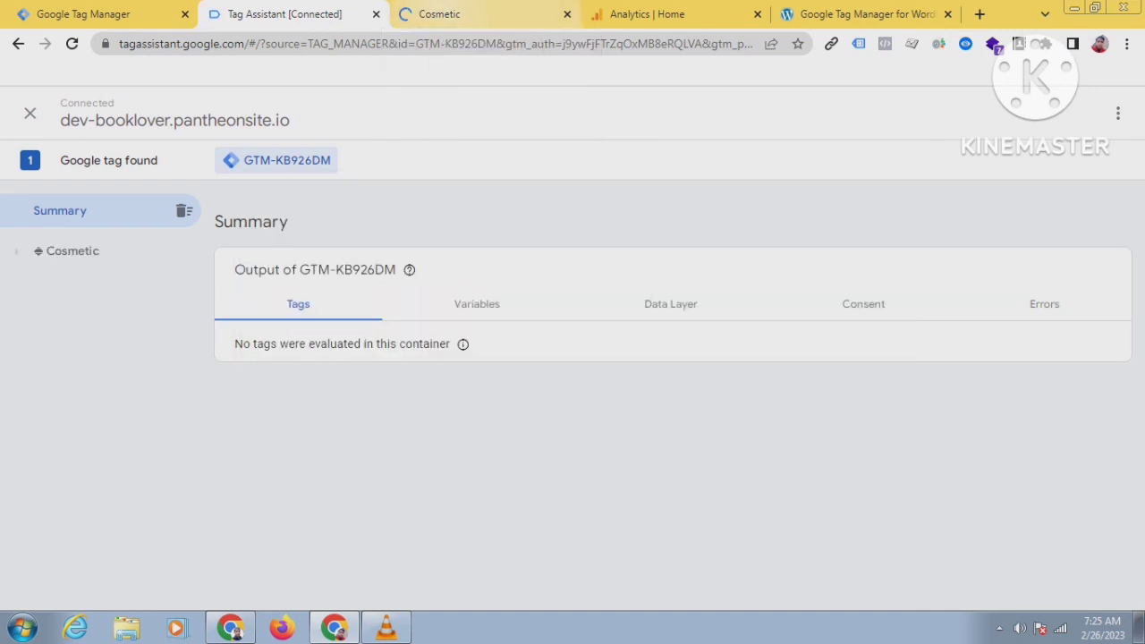
Open the Anti-aging Skin Toner product page from the storefront's home page in the preview session.
click(483, 14)
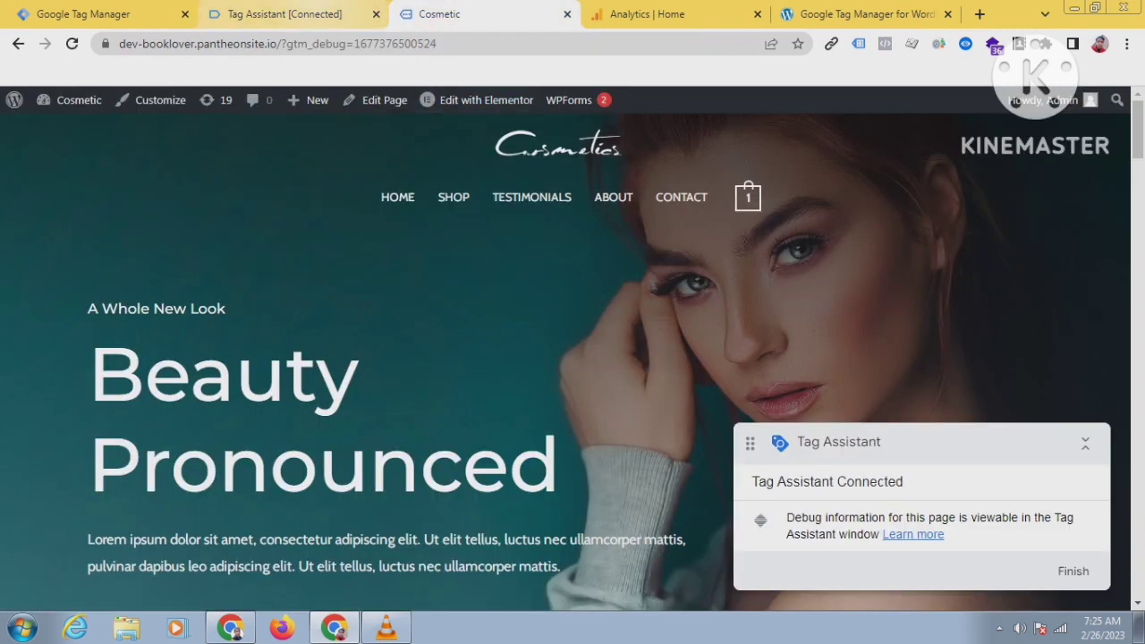
scroll(573, 358, down, 5)
scroll(573, 357, down, 5)
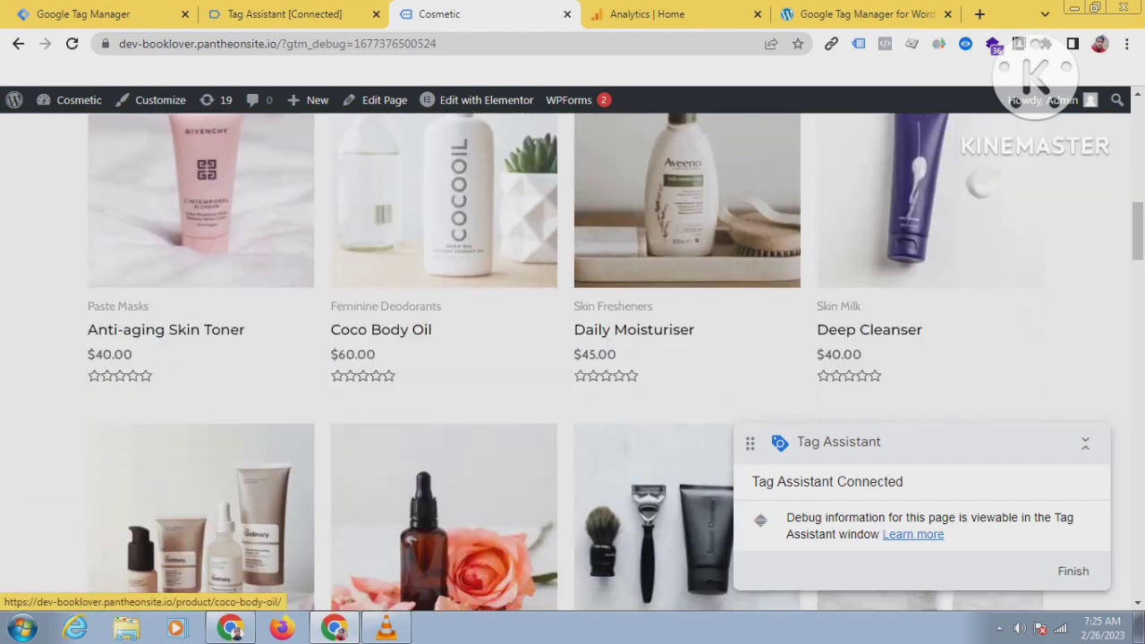
click(204, 215)
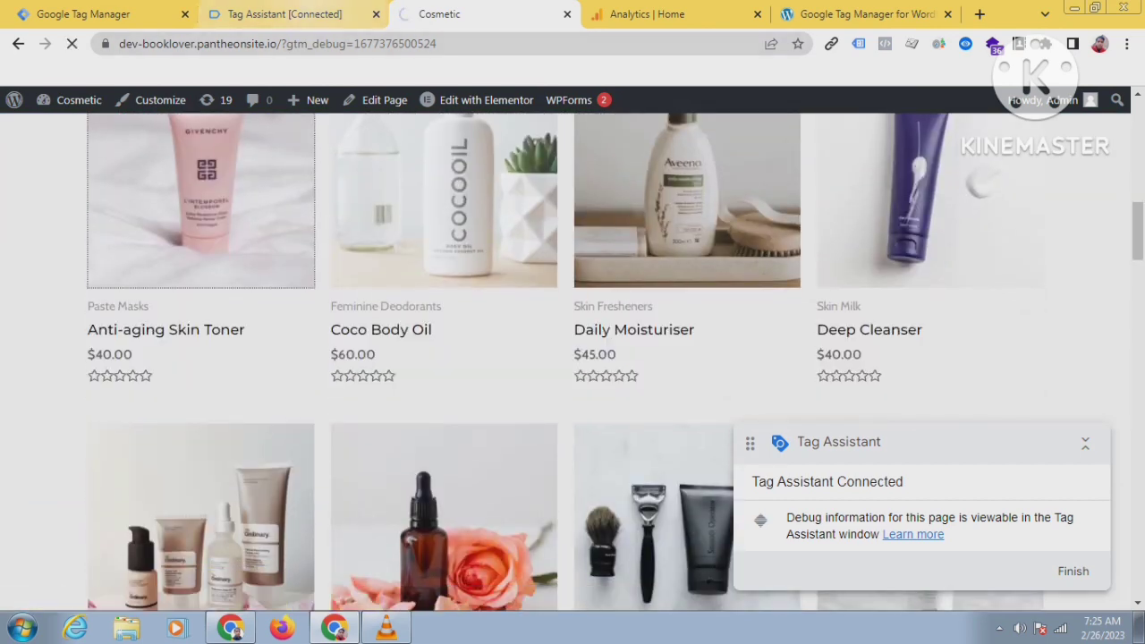
click(309, 14)
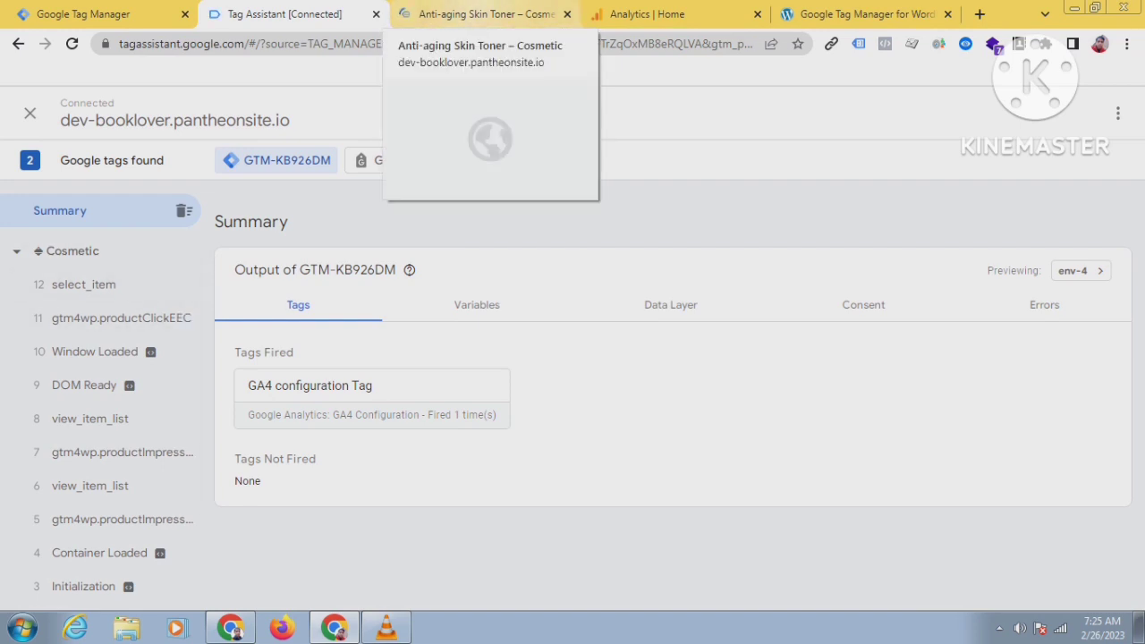
click(483, 13)
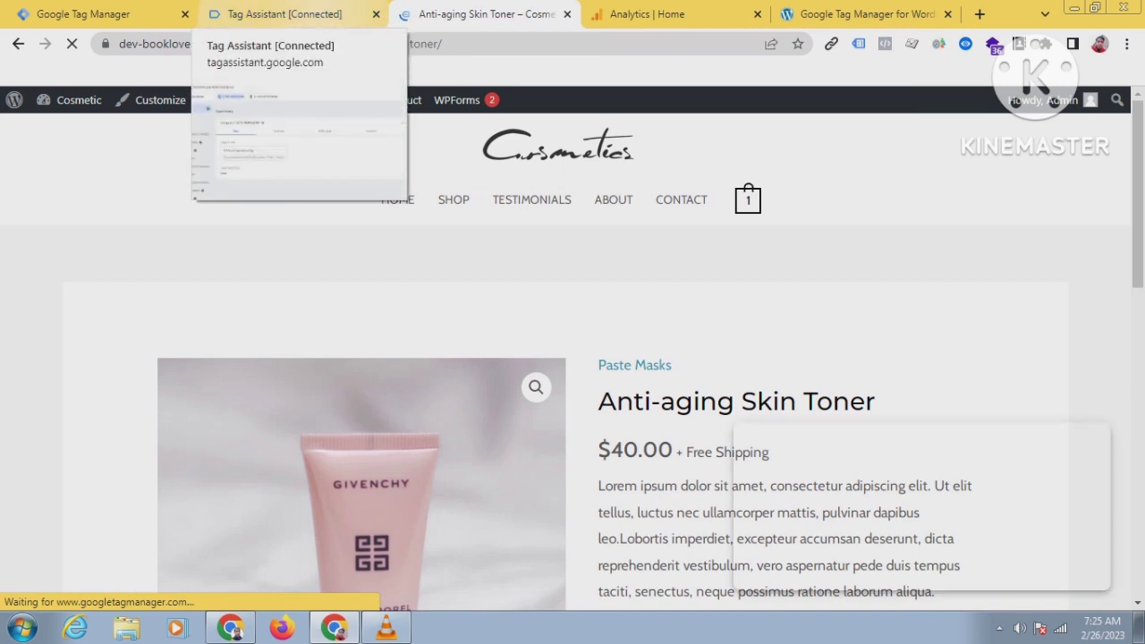
Show the Data Layer values of the product page's view_item event in Tag Assistant.
click(284, 13)
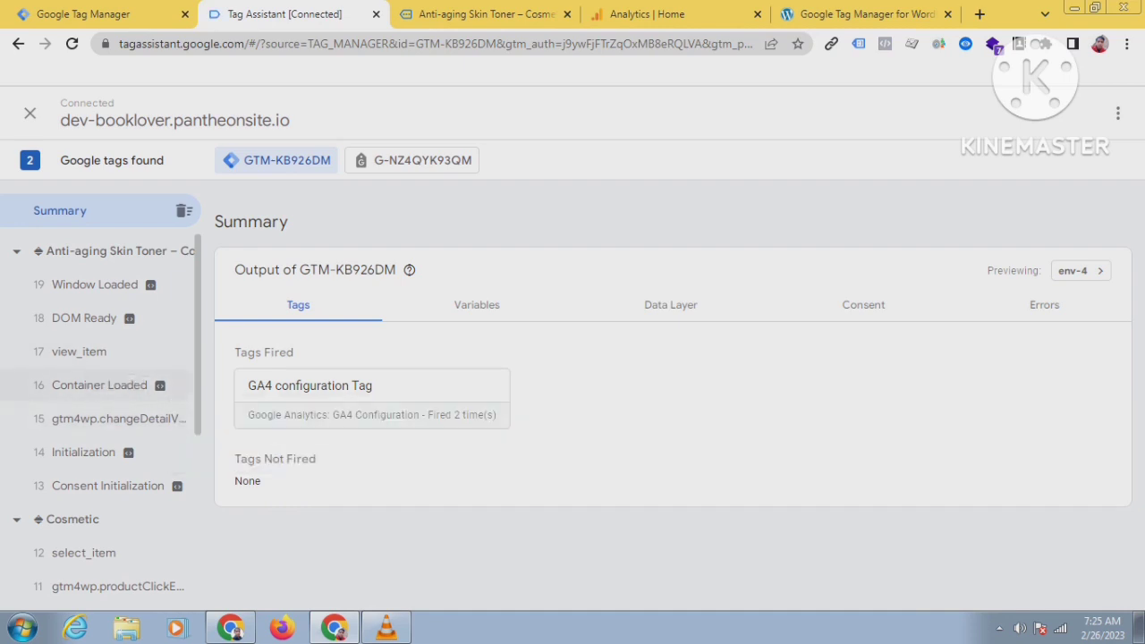
scroll(98, 351, down, 2)
scroll(116, 586, up, 2)
click(80, 351)
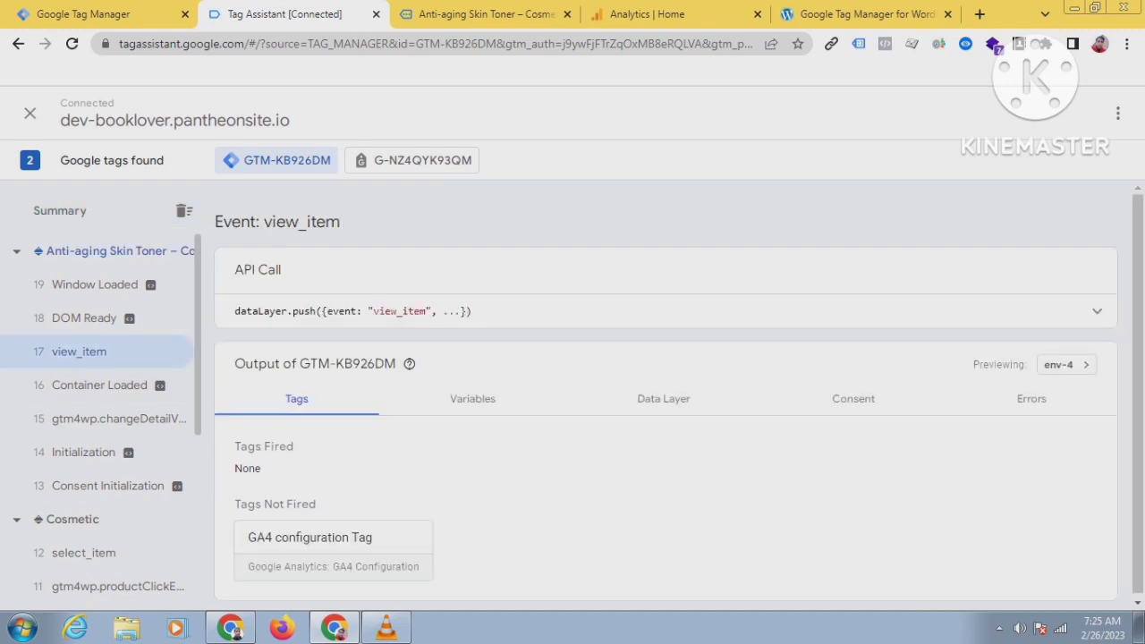
click(663, 398)
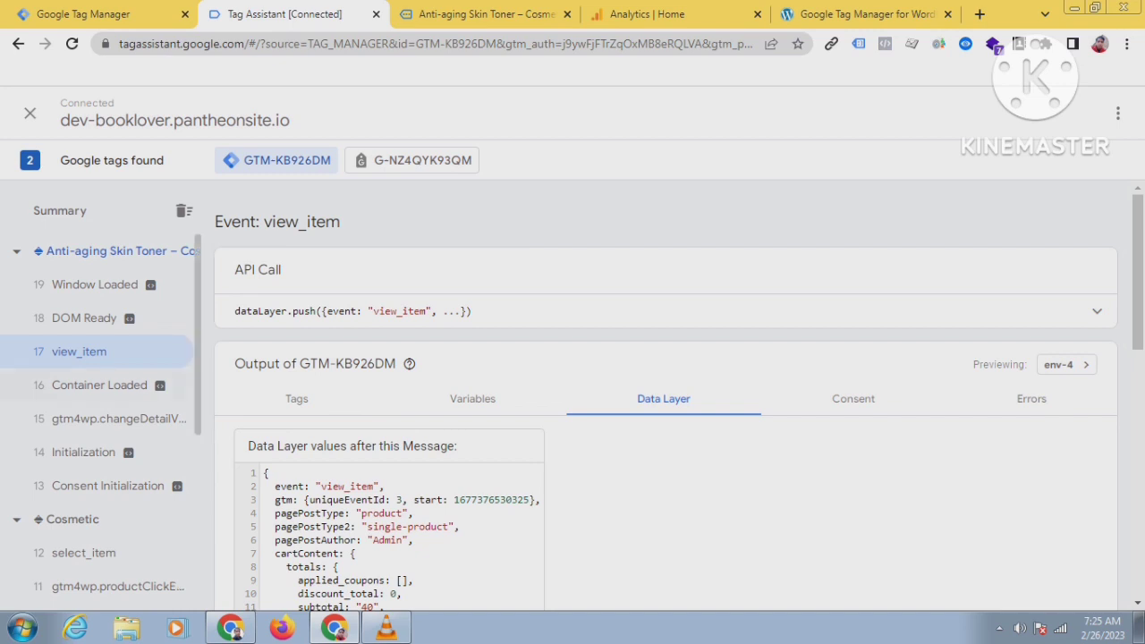
Examine the cart content and the ecommerce item details in the view_item data layer.
scroll(665, 394, down, 5)
scroll(666, 393, down, 3)
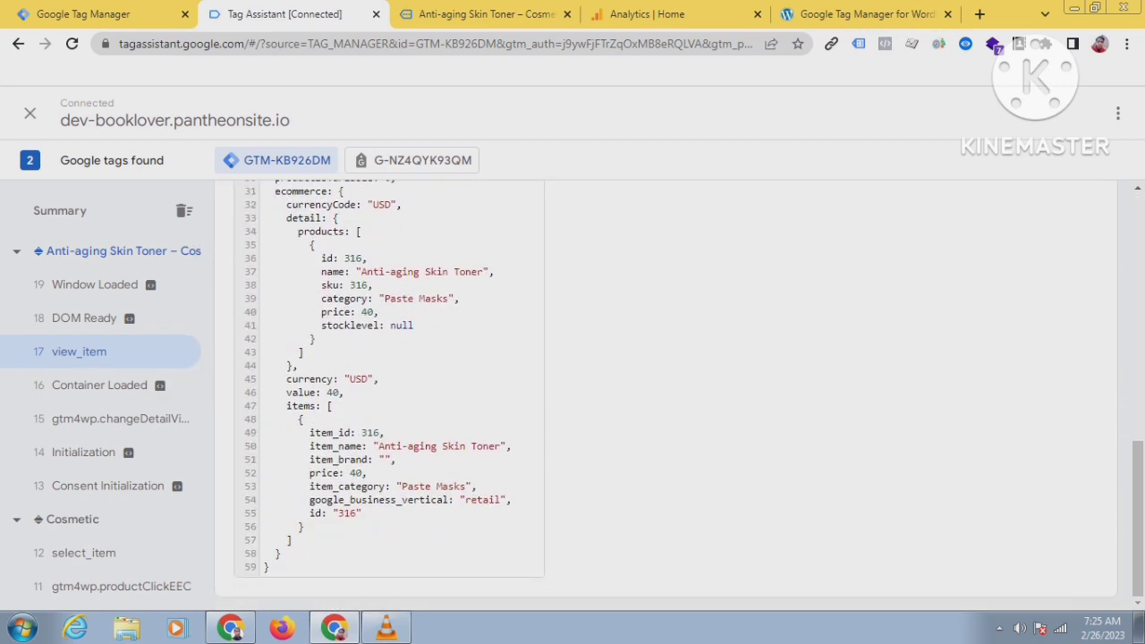
scroll(665, 393, up, 3)
scroll(665, 393, down, 3)
scroll(665, 394, up, 5)
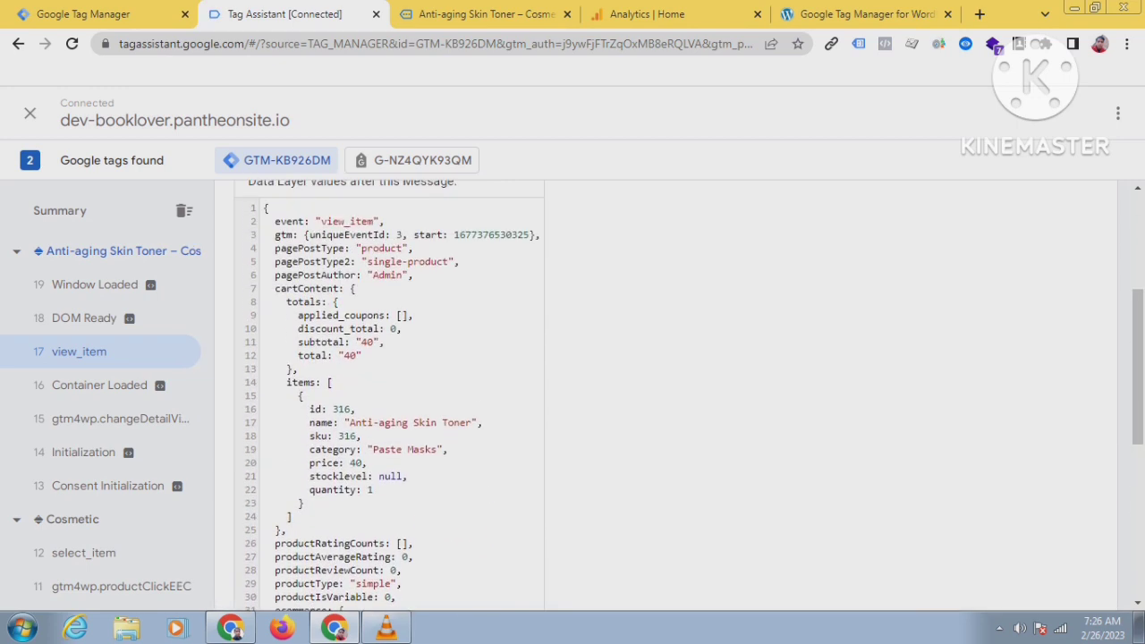
scroll(665, 394, down, 5)
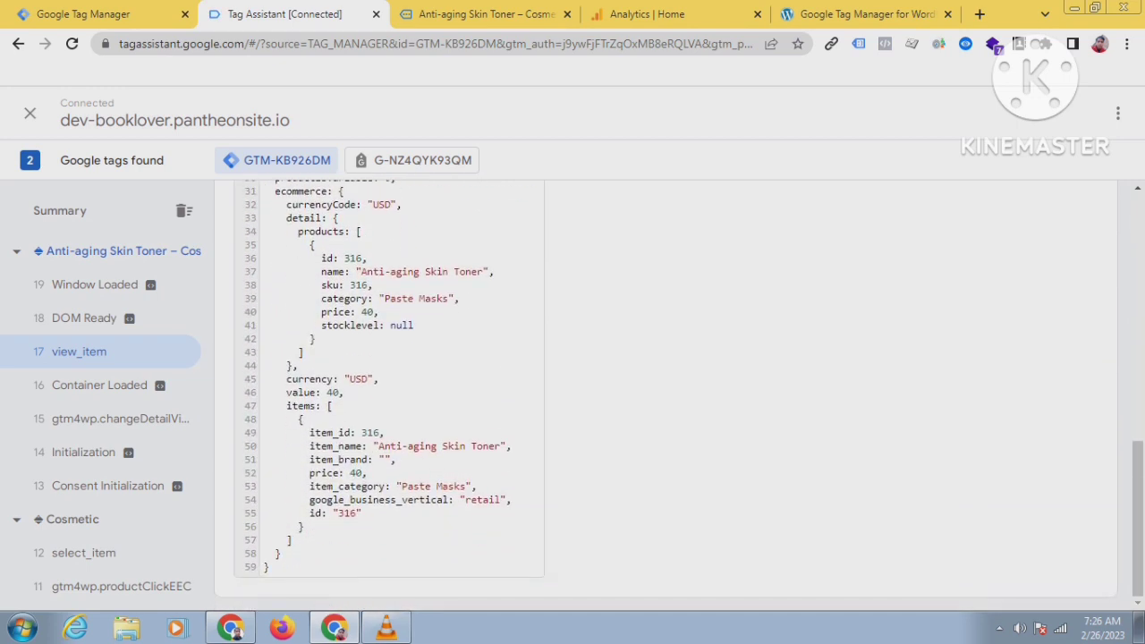
scroll(666, 393, up, 5)
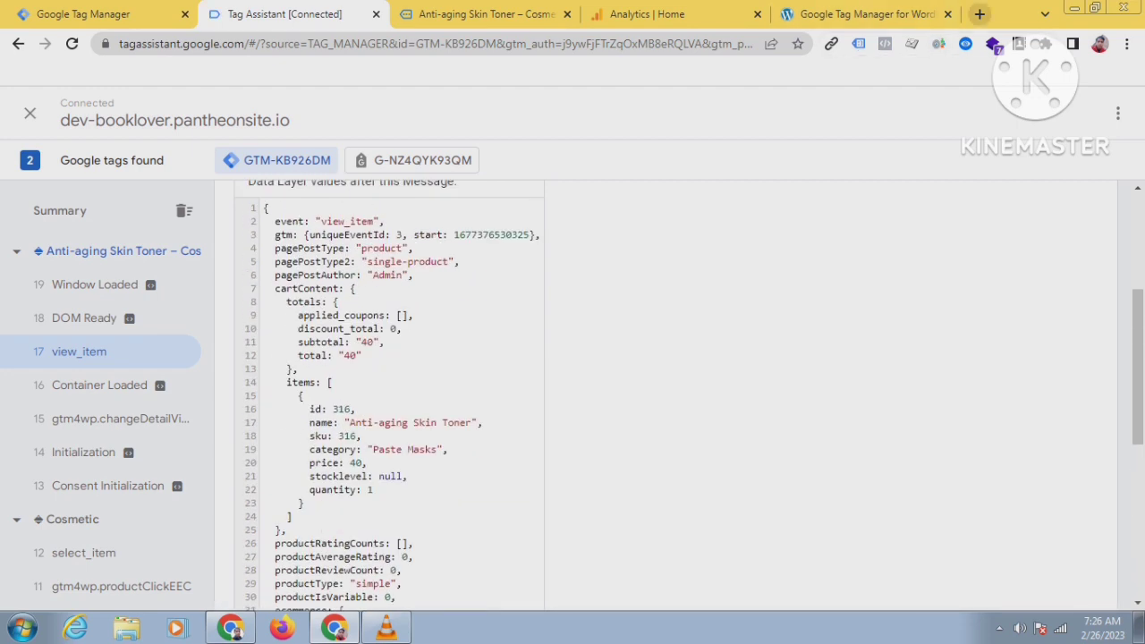
Search Google for "ga4 track events" in a new browser tab.
click(980, 14)
click(429, 44)
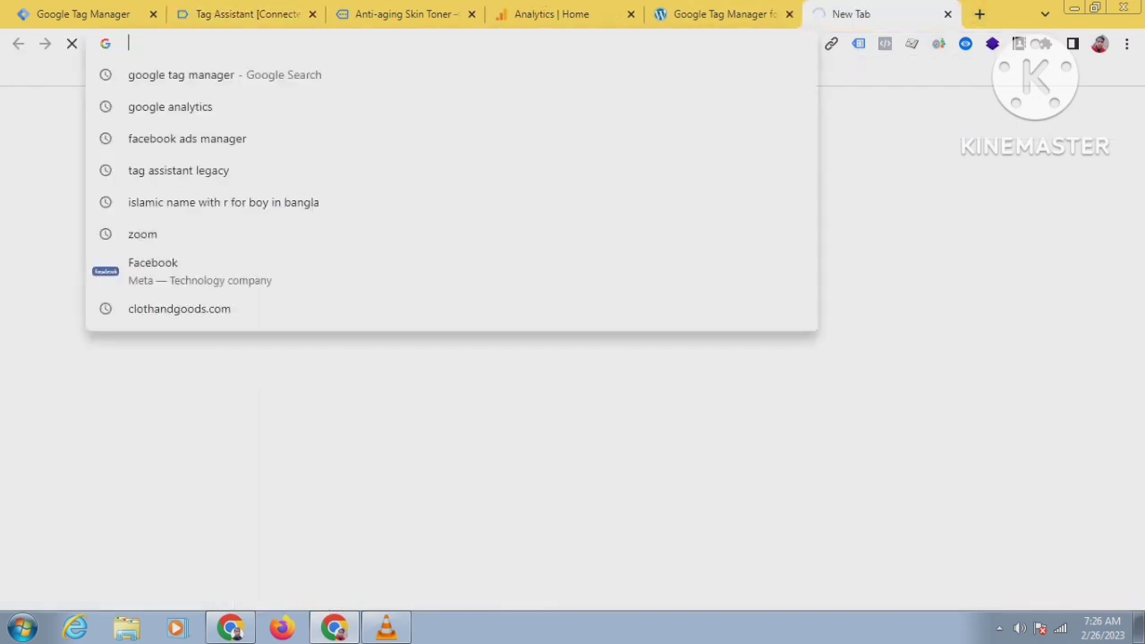
text(ga4)
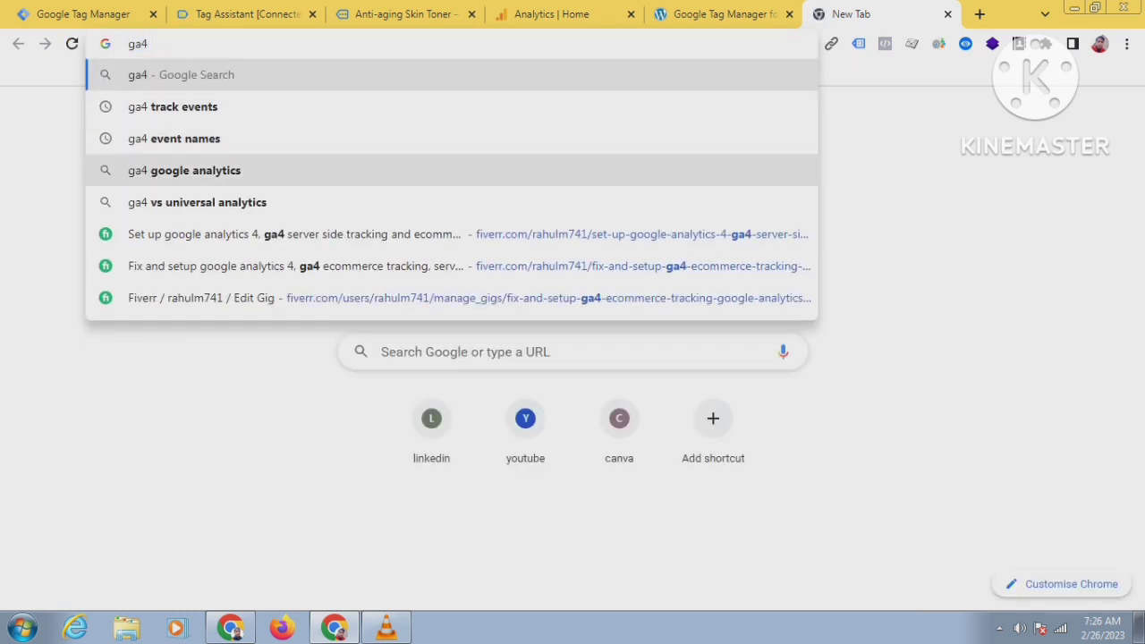
click(183, 106)
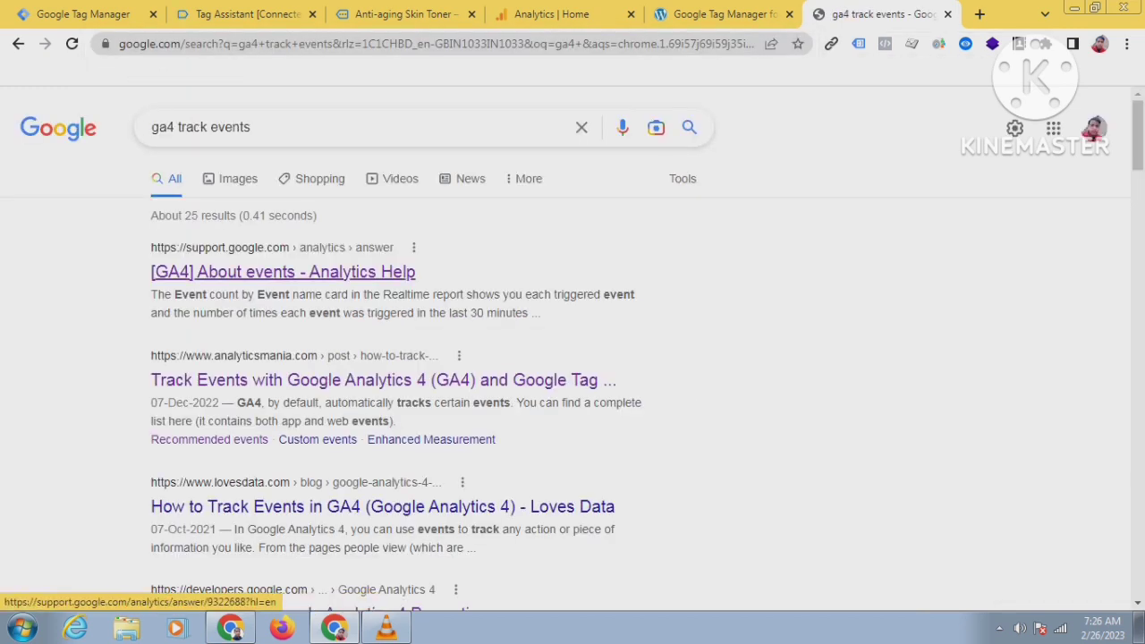
Open the "[GA4] About events" help article and the Analytics Mania event tracking guide in separate new tabs.
right_click(259, 279)
click(309, 289)
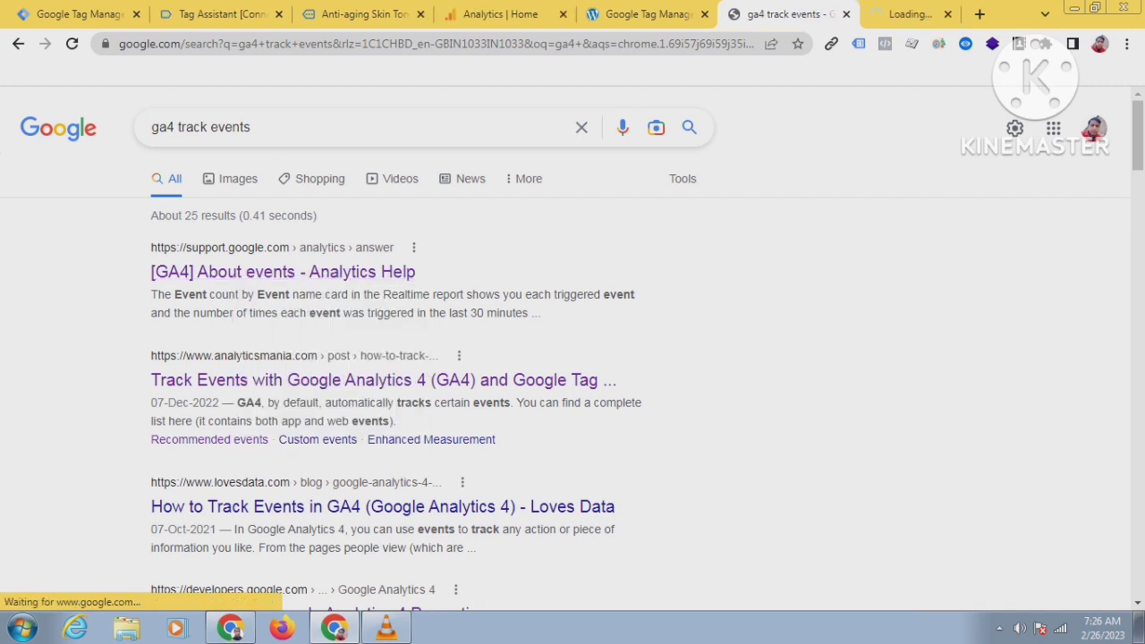
right_click(245, 385)
click(198, 489)
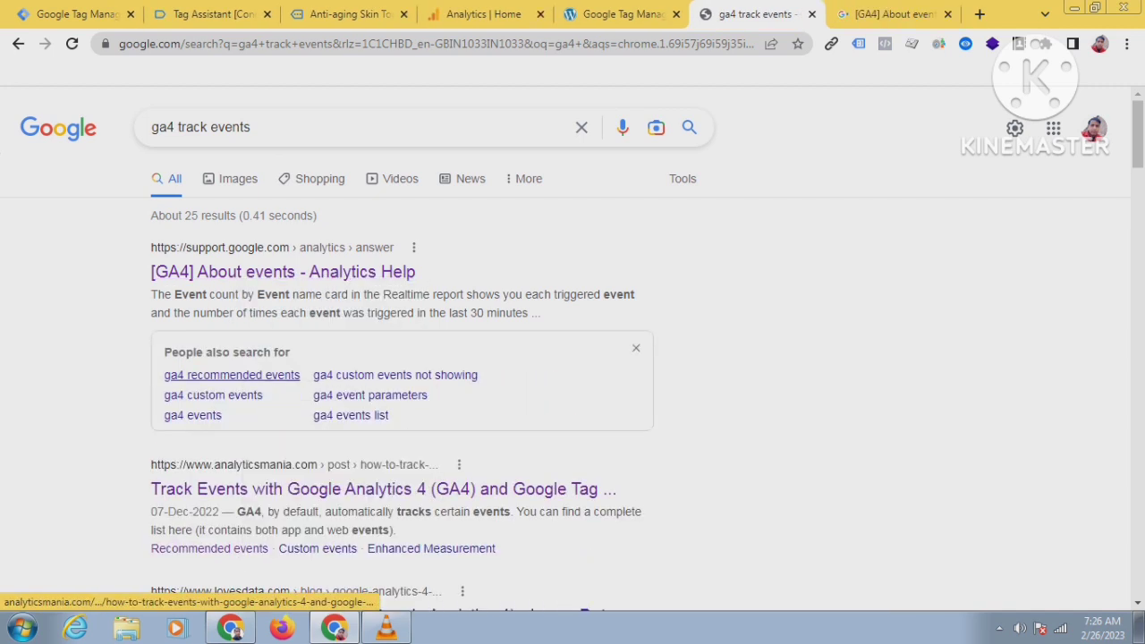
right_click(199, 489)
click(274, 310)
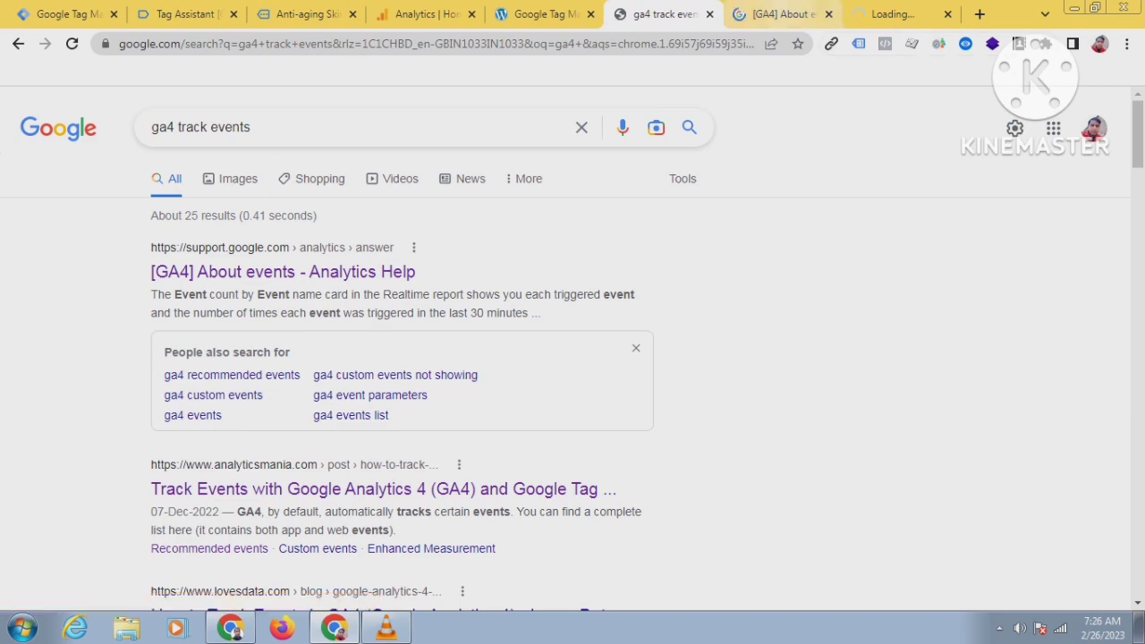
Look through the Analytics Mania guide on tracking events with Google Analytics 4 and Google Tag Manager.
key(ctrl+Tab)
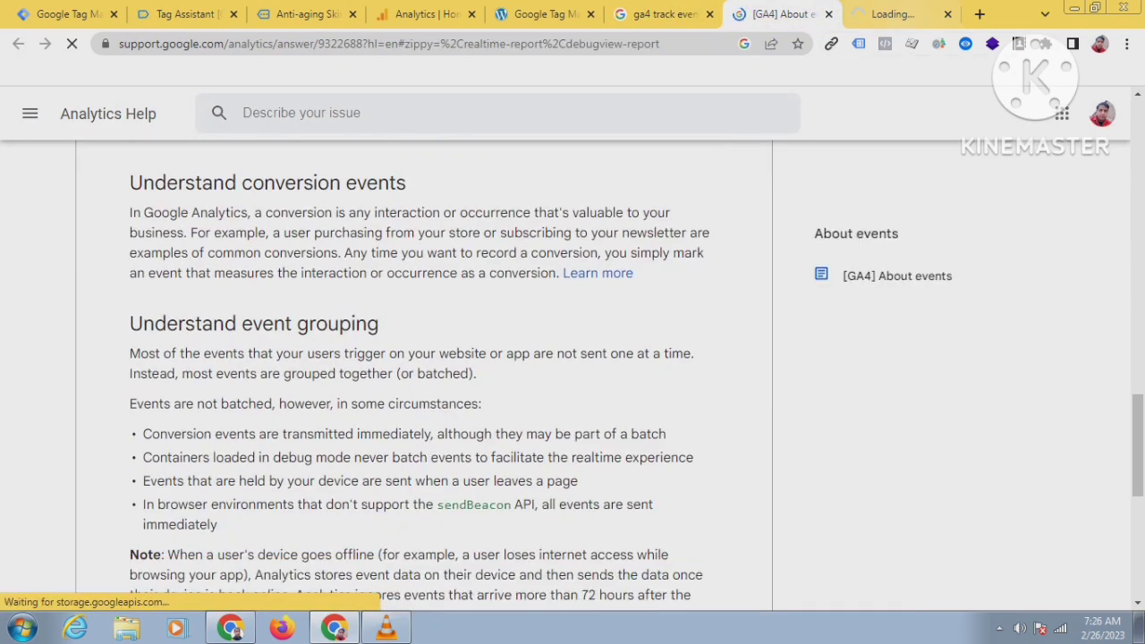
key(ctrl+Tab)
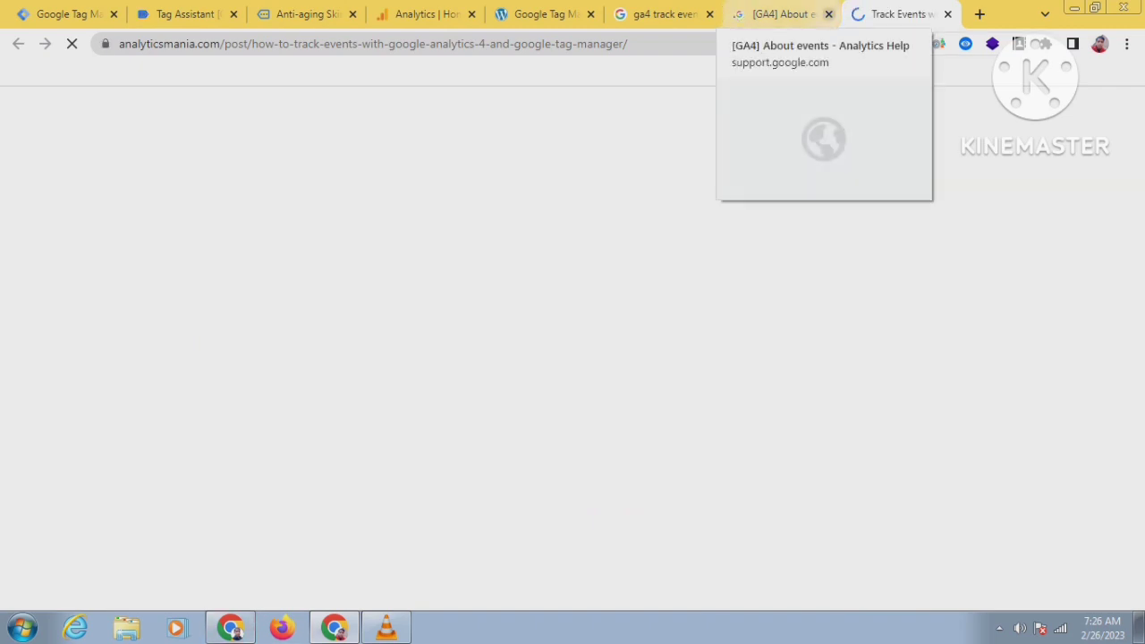
scroll(573, 348, down, 5)
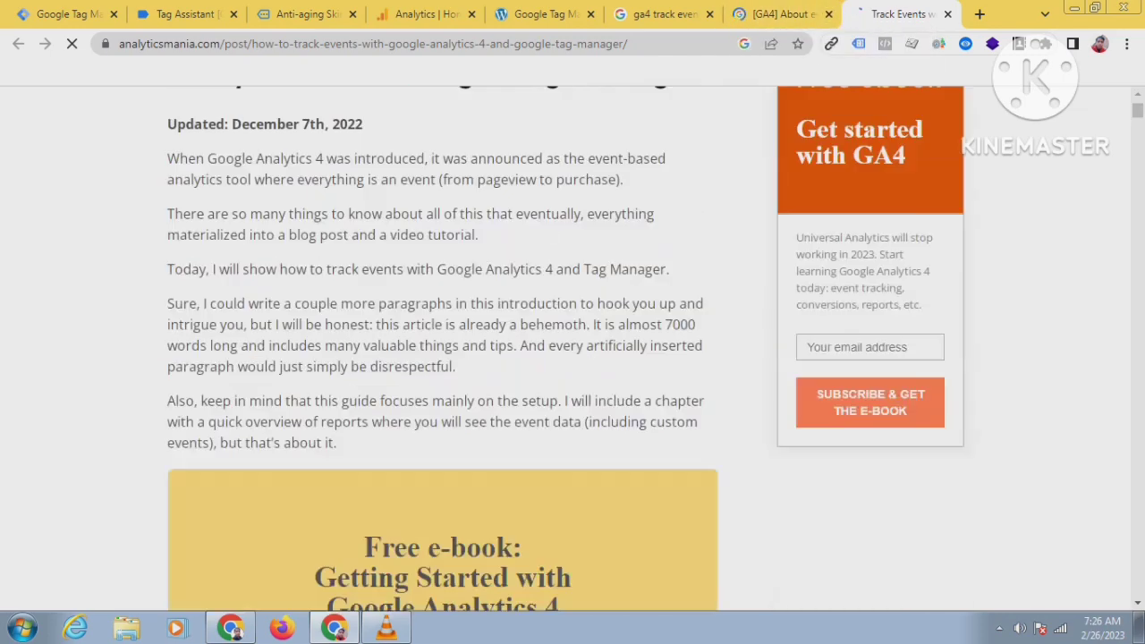
scroll(572, 349, down, 14)
scroll(572, 349, up, 6)
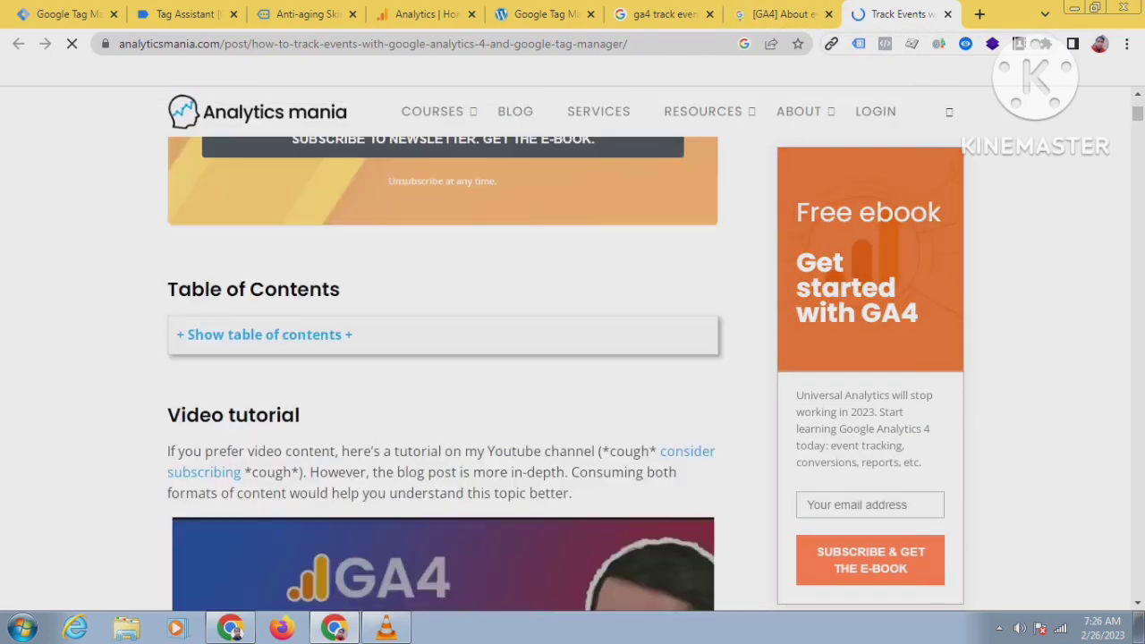
scroll(573, 349, up, 10)
Return to the "[GA4] About events" help article and read through its sections on event types and grouping.
click(784, 14)
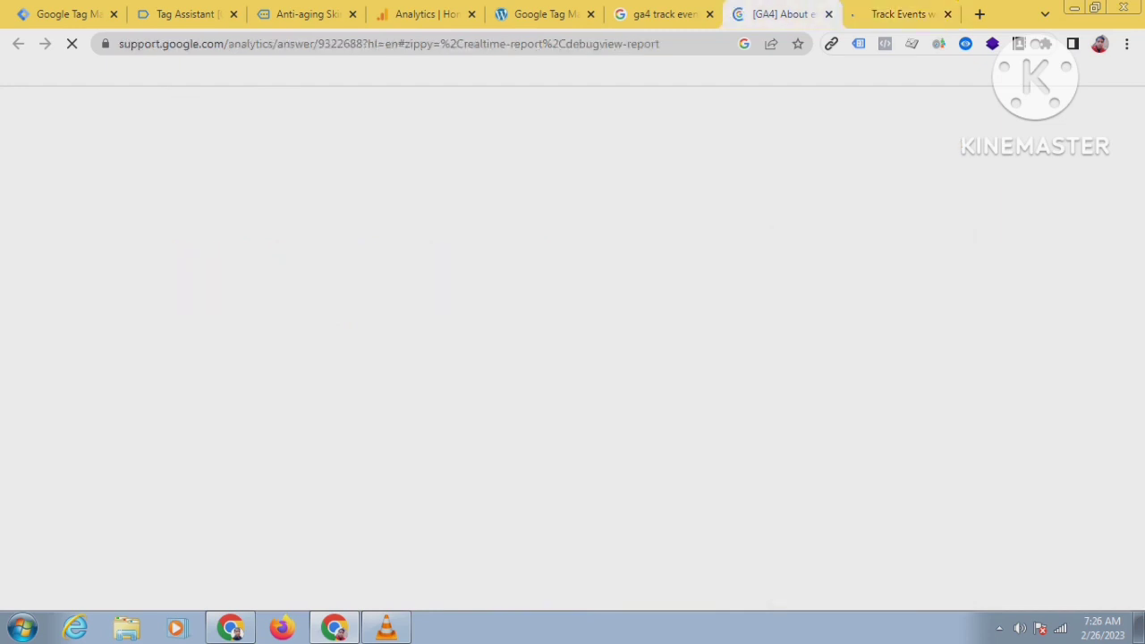
scroll(573, 348, up, 10)
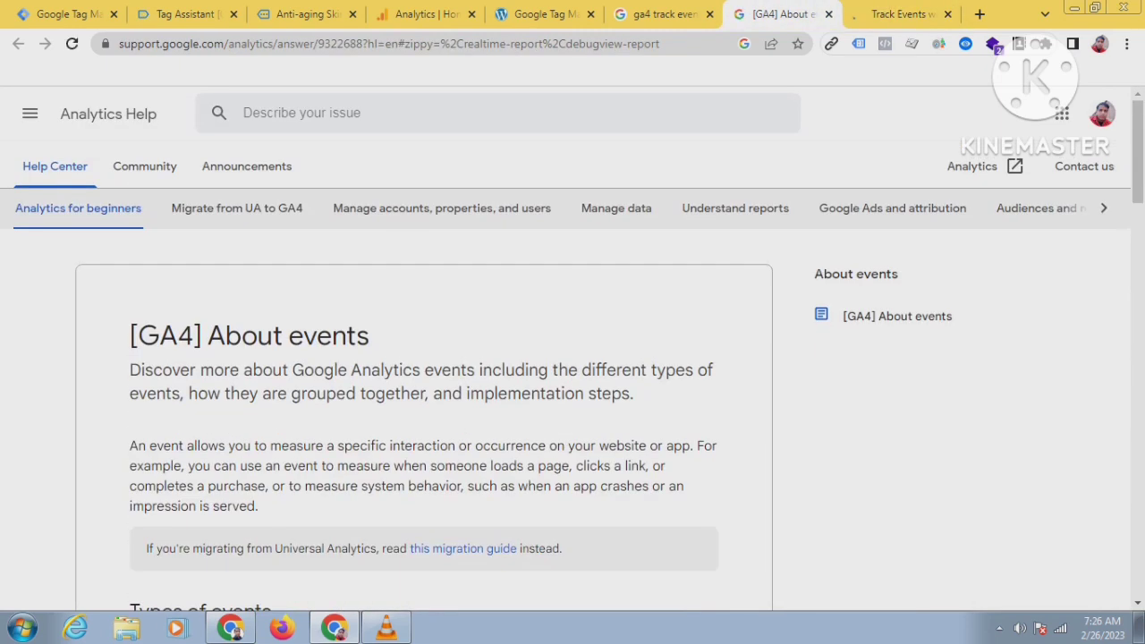
mouse_move(237, 209)
scroll(573, 358, down, 15)
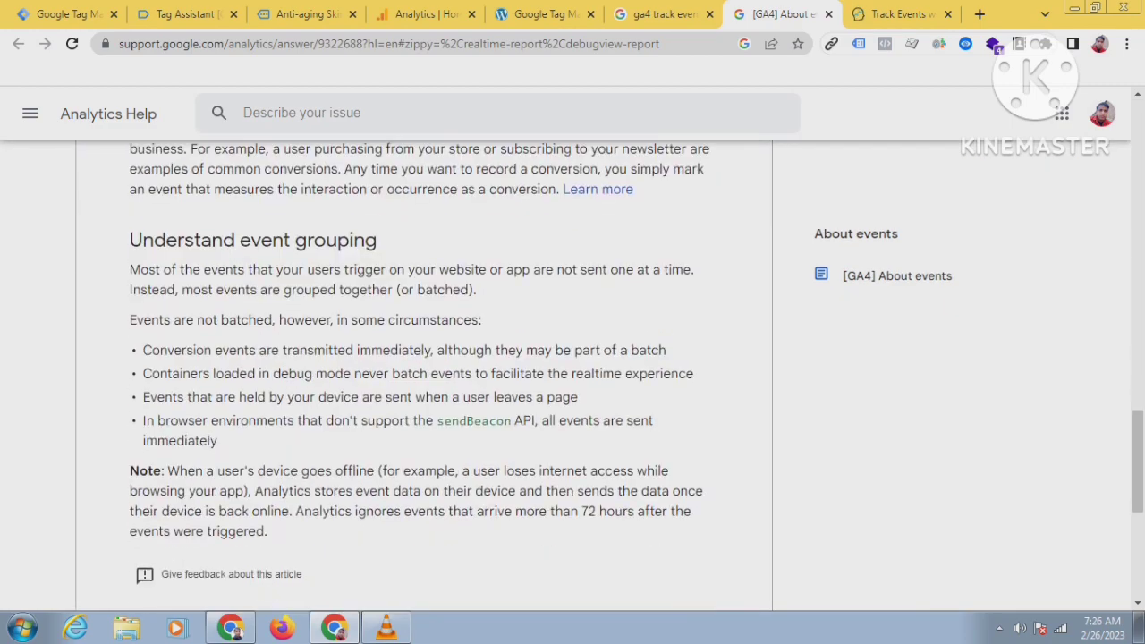
Check the remaining sections at the end of the "[GA4] About events" help article.
scroll(572, 358, up, 4)
scroll(572, 358, down, 6)
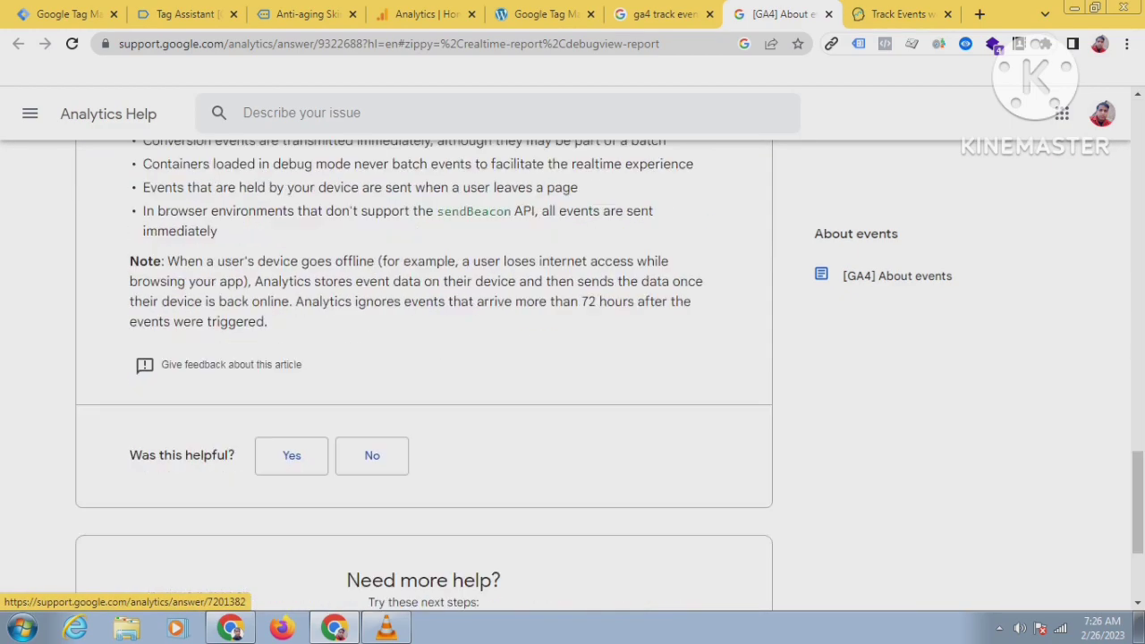
scroll(573, 358, down, 3)
scroll(573, 358, up, 8)
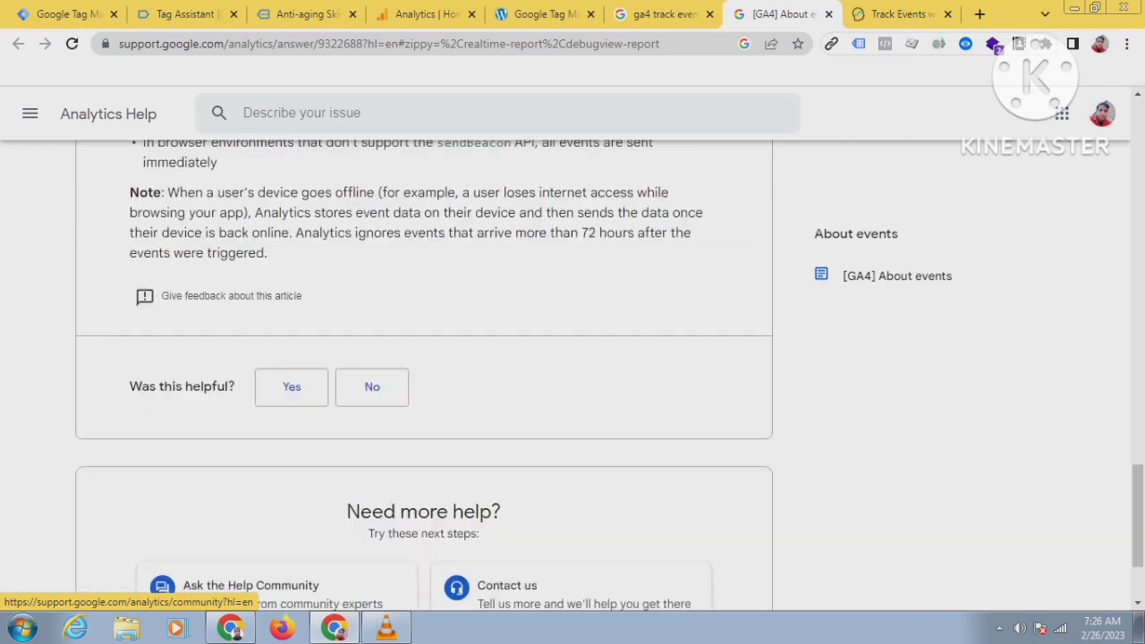
Open the "[GA4] Recommended events" help article through a Google search for "ga4 events" and close the two earlier article tabs.
click(663, 14)
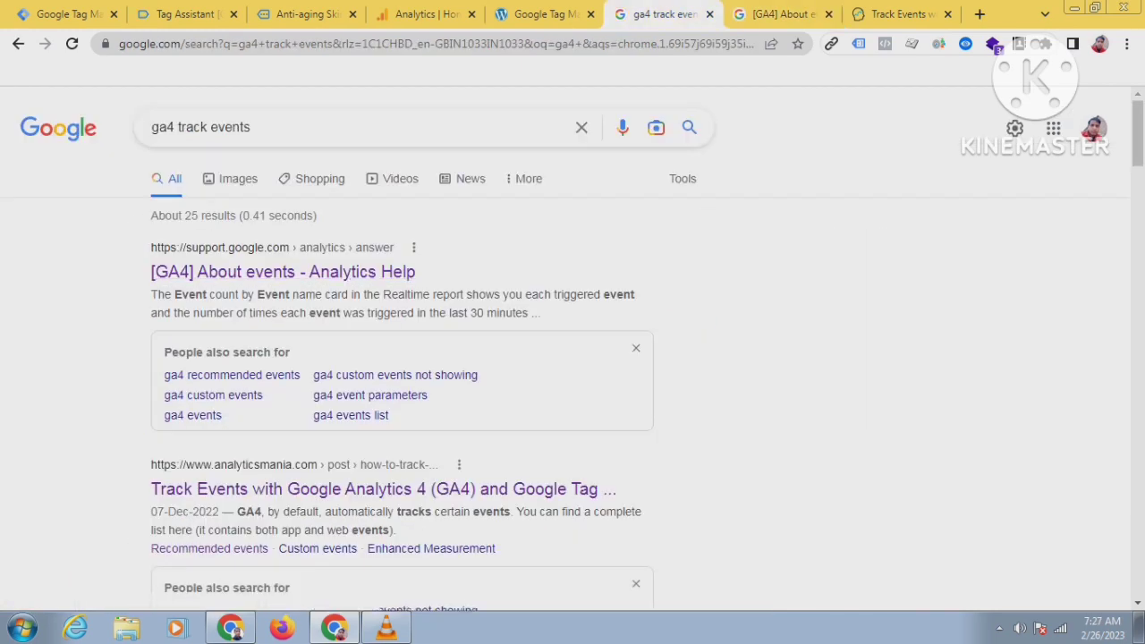
click(322, 127)
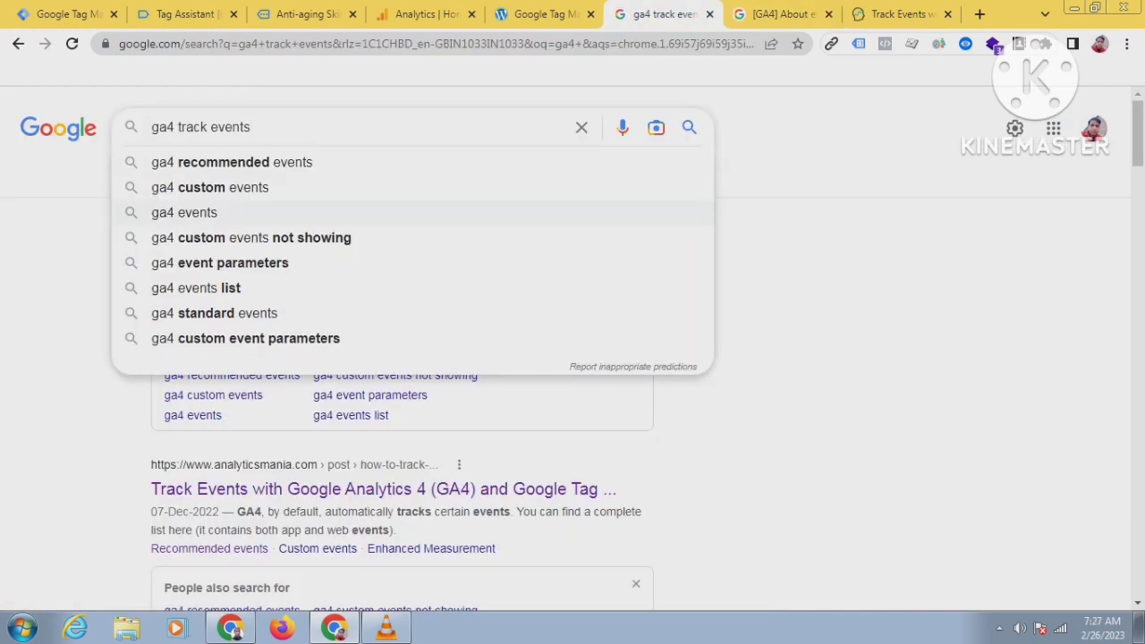
click(184, 212)
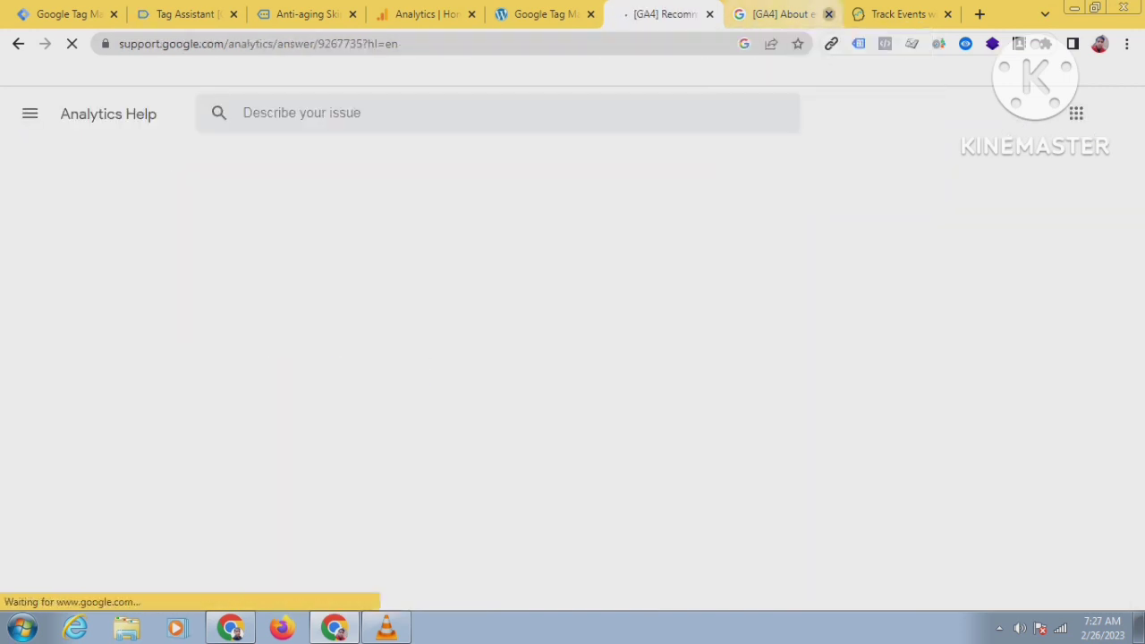
click(828, 13)
click(829, 14)
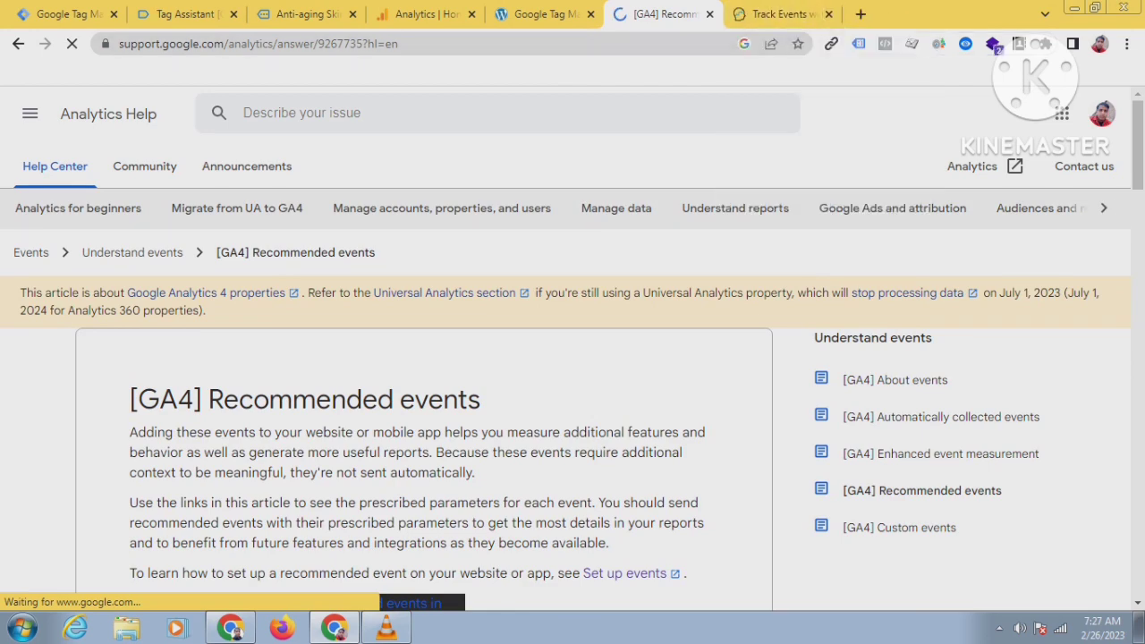
Look through the recommended events for all properties and their trigger conditions in the help article.
scroll(572, 376, down, 8)
scroll(313, 465, down, 3)
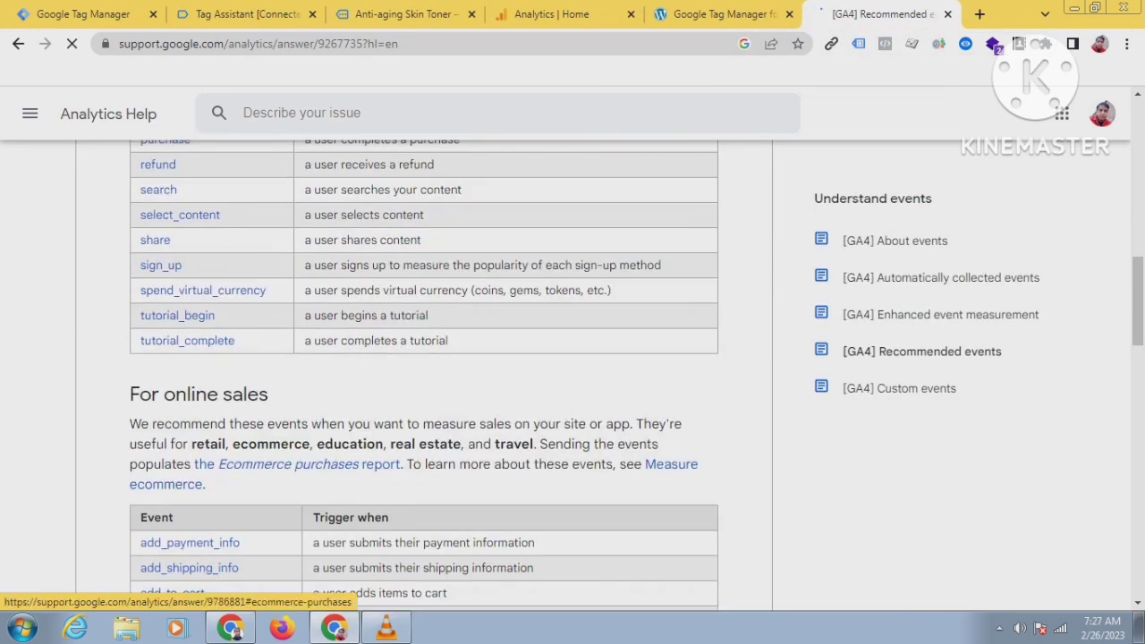
scroll(313, 465, up, 5)
scroll(313, 465, down, 2)
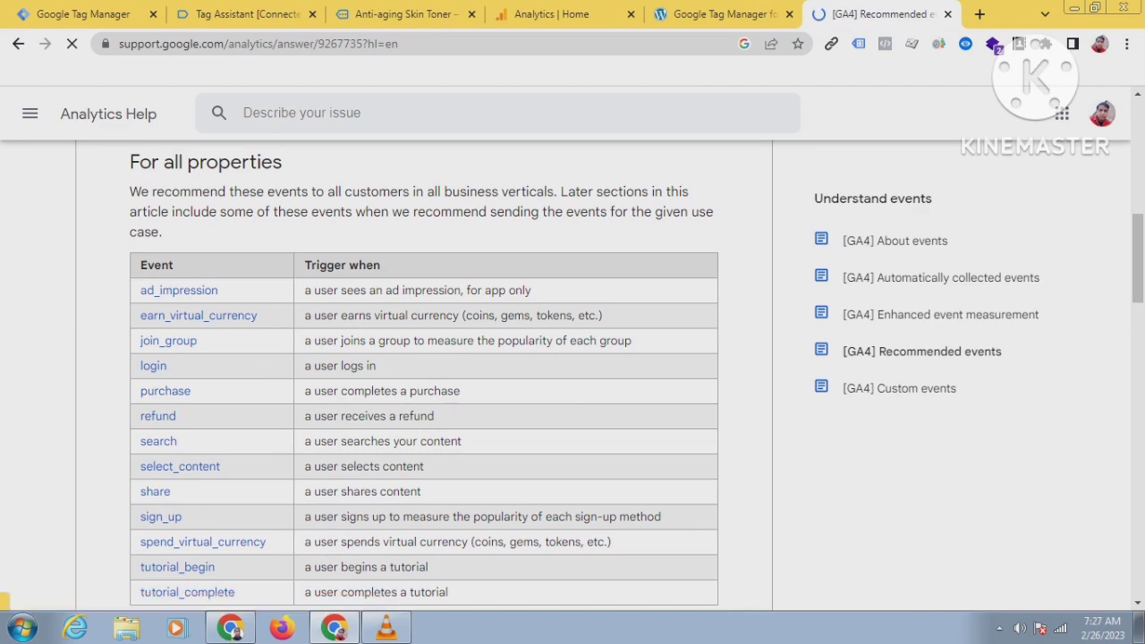
scroll(424, 376, down, 5)
scroll(424, 376, up, 5)
scroll(424, 376, down, 1)
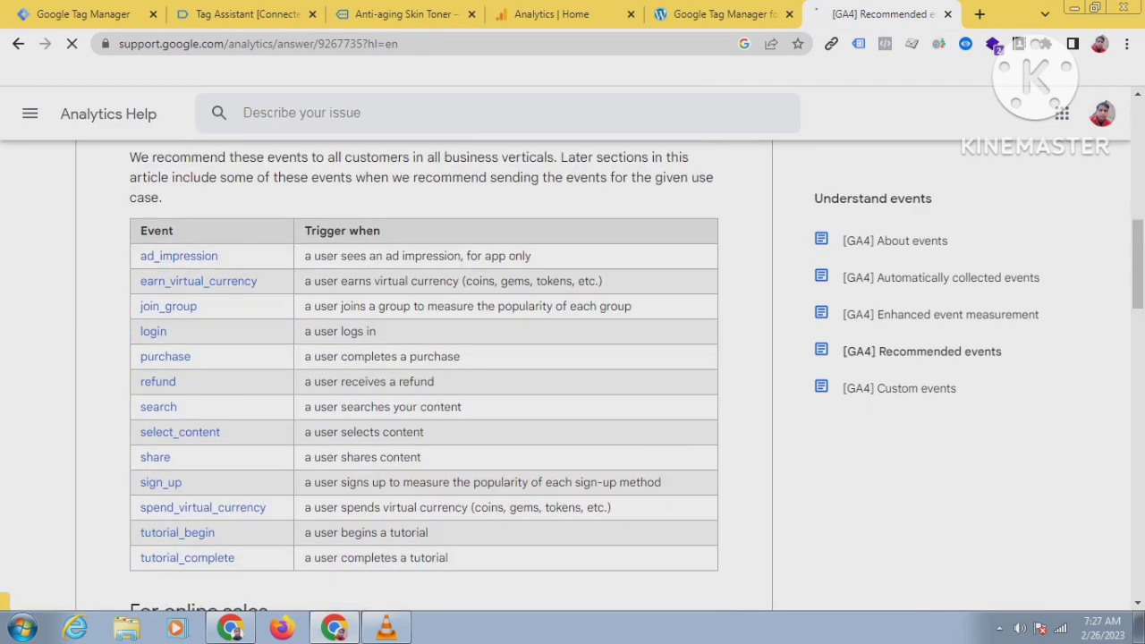
scroll(424, 376, down, 1)
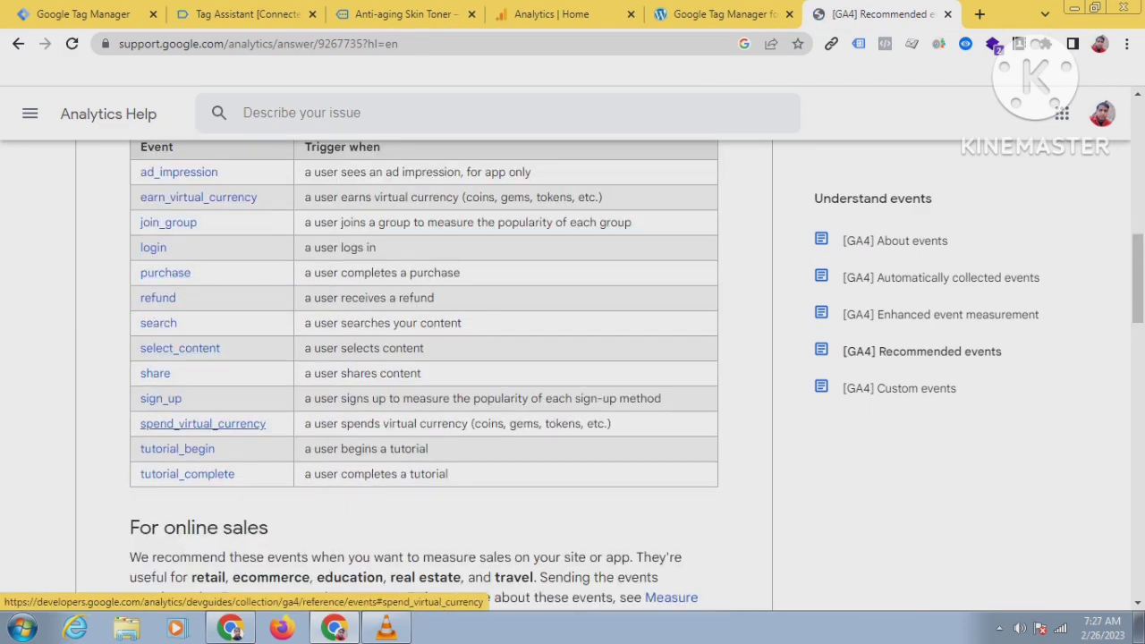
scroll(424, 376, down, 1)
Review the recommended events for online sales and open the developer reference for the view_item event.
scroll(202, 342, down, 3)
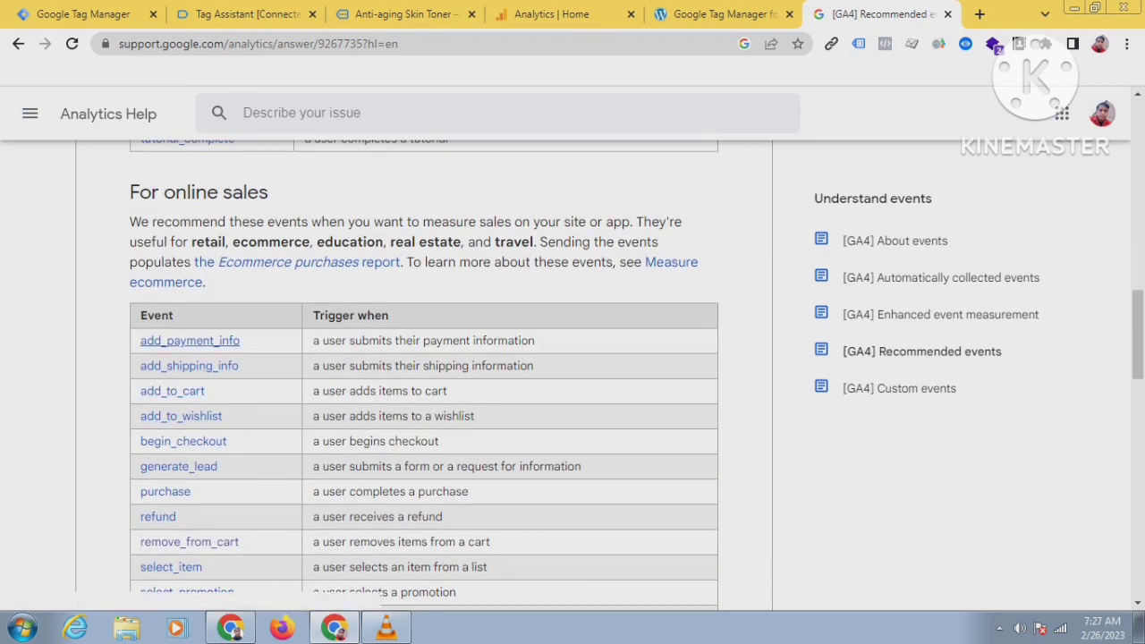
scroll(202, 342, down, 1)
scroll(202, 342, up, 2)
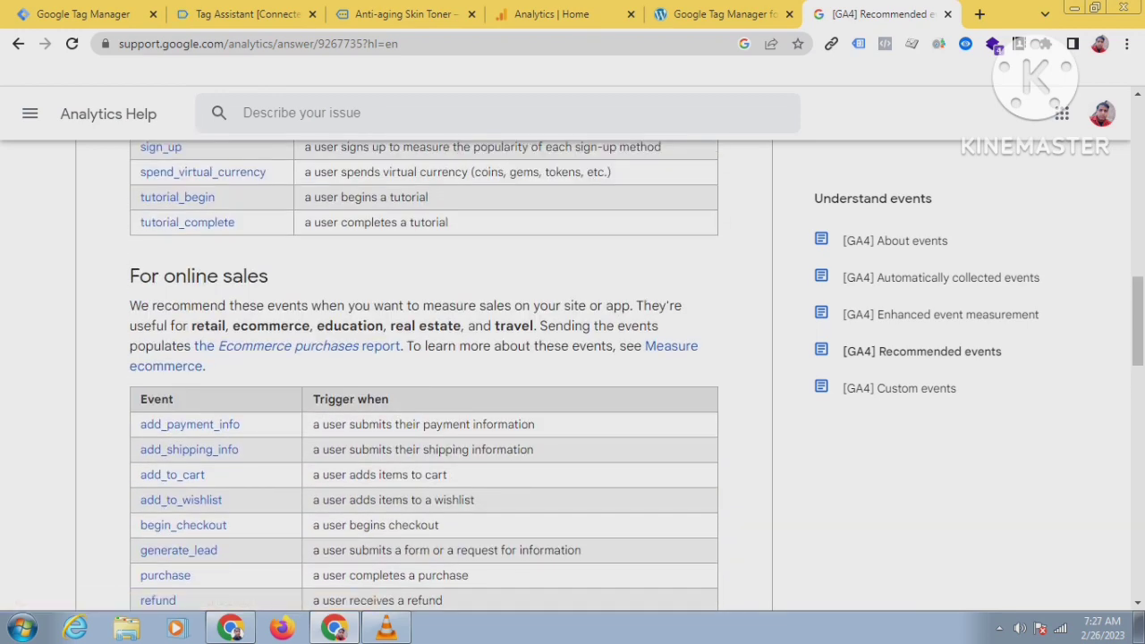
scroll(178, 309, down, 2)
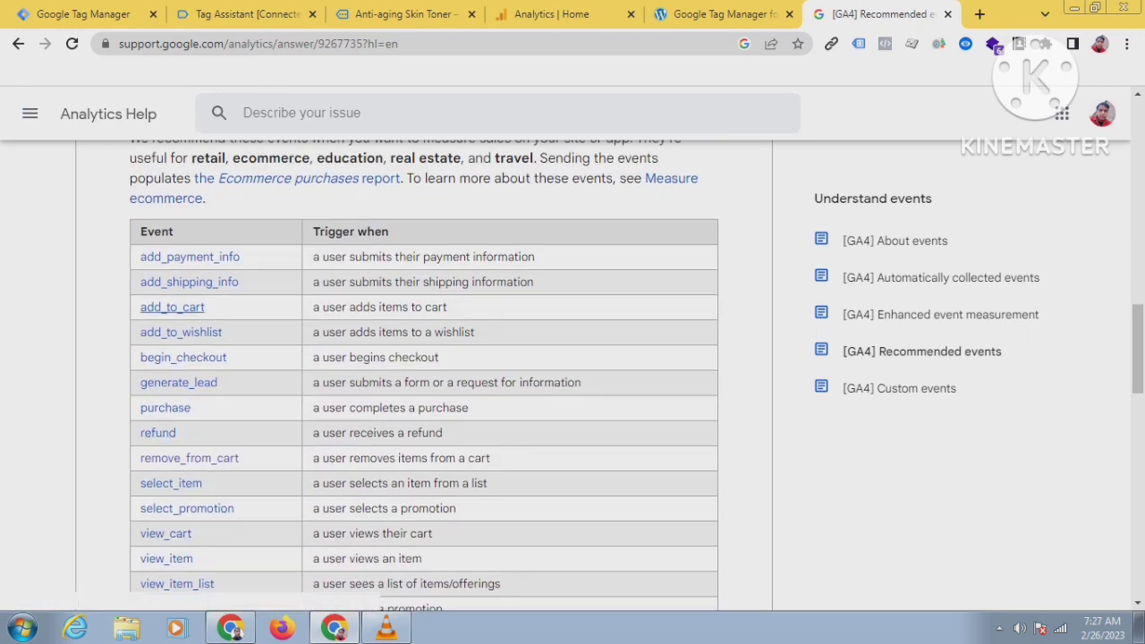
scroll(171, 307, down, 2)
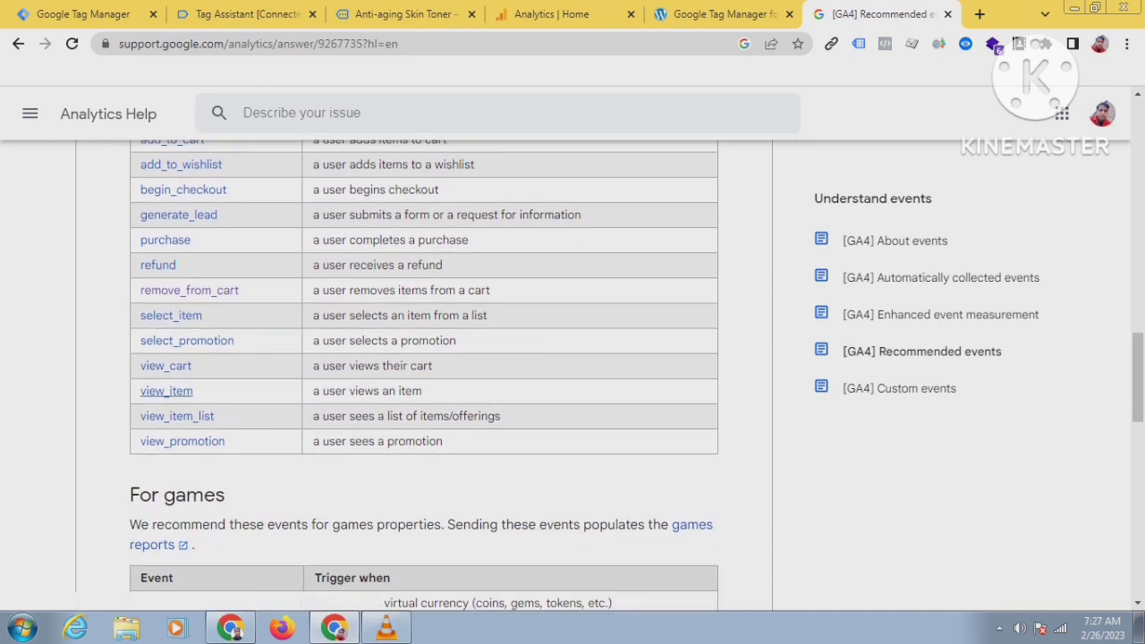
click(166, 391)
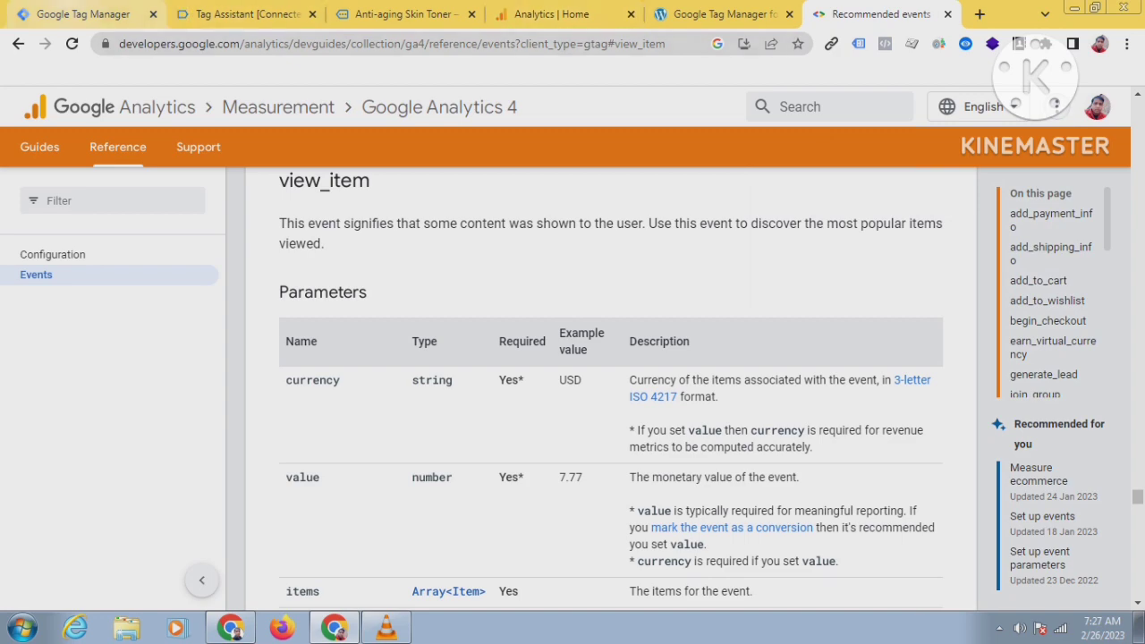
Return to the Tag Assistant session and check the view_item event recorded for the Anti-aging Skin Toner page.
click(83, 13)
click(402, 13)
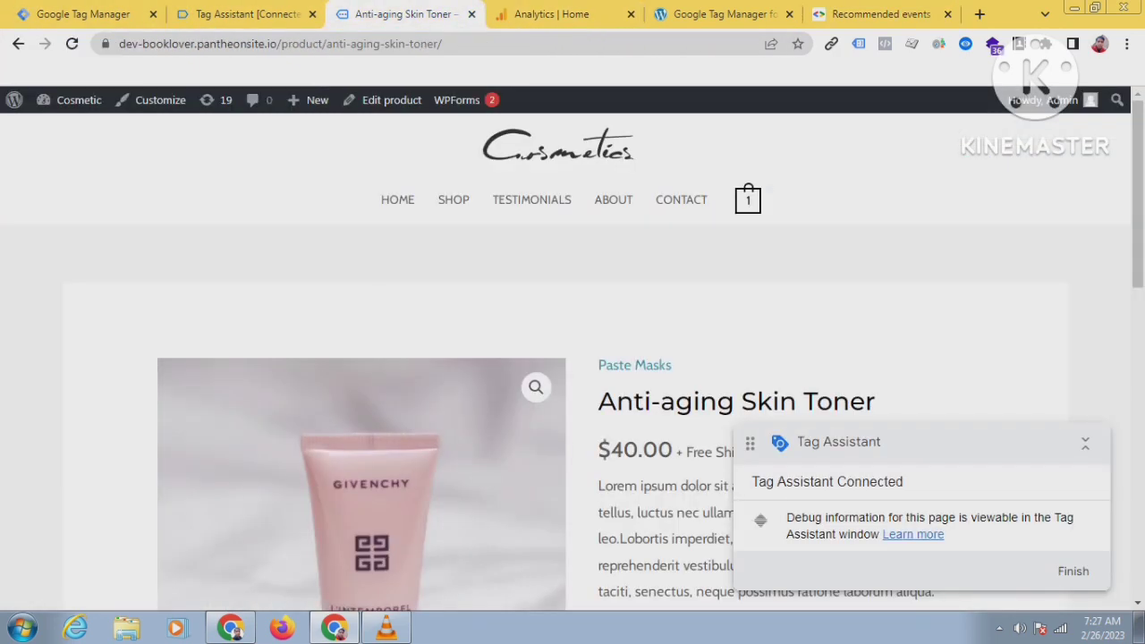
click(242, 14)
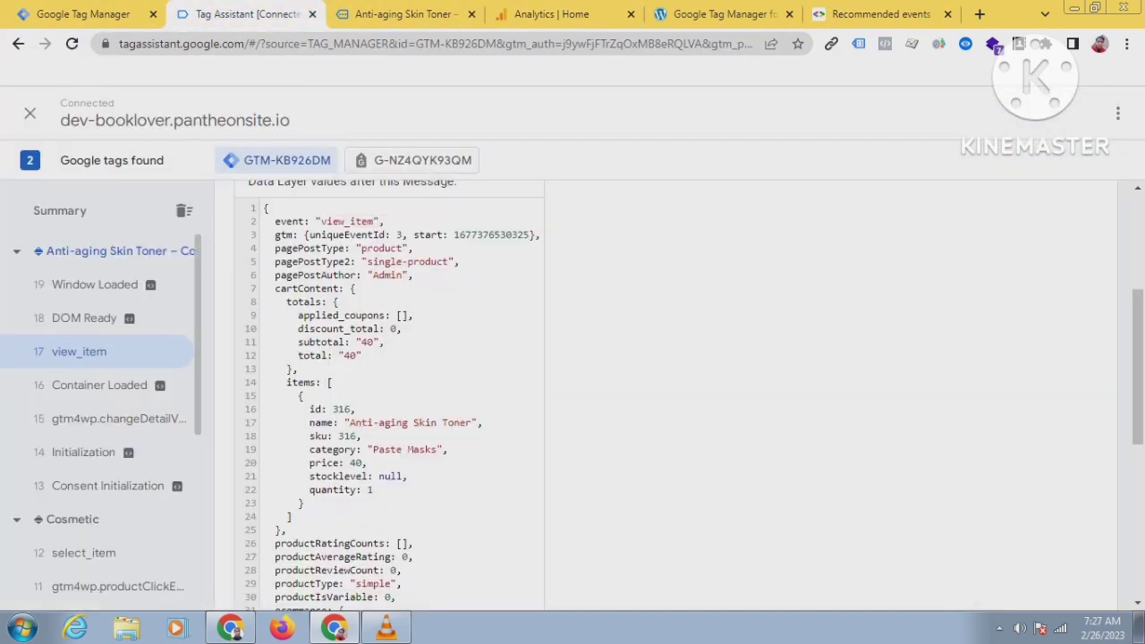
scroll(626, 394, up, 5)
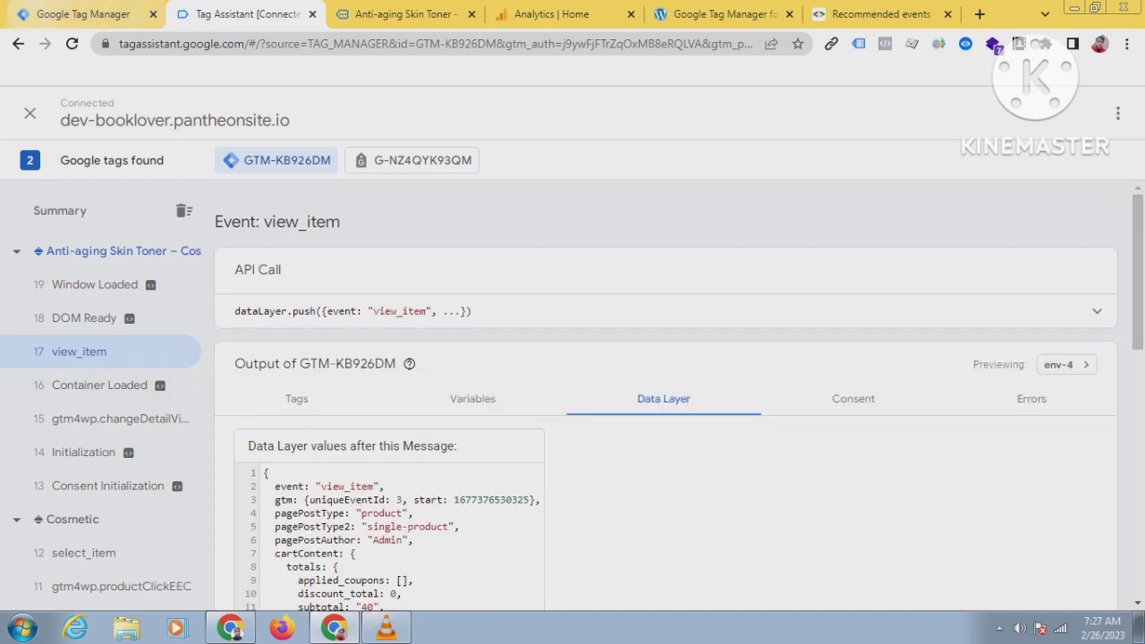
Create a new trigger in the Google Tag Manager container and name it "GA4 - view item Trigger".
click(83, 14)
click(77, 358)
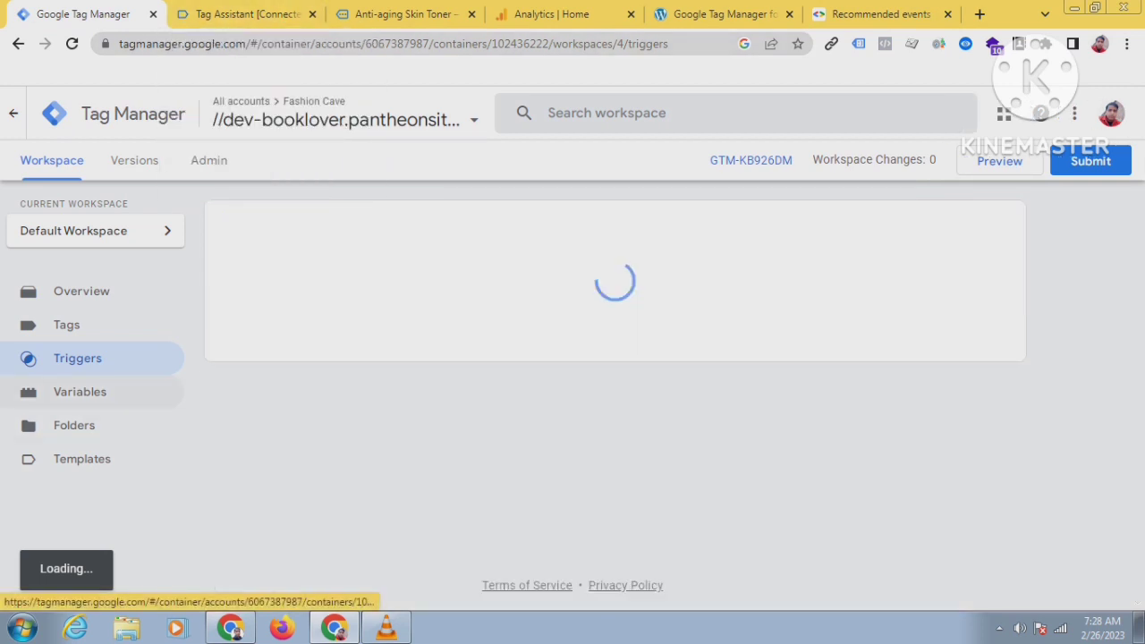
click(978, 225)
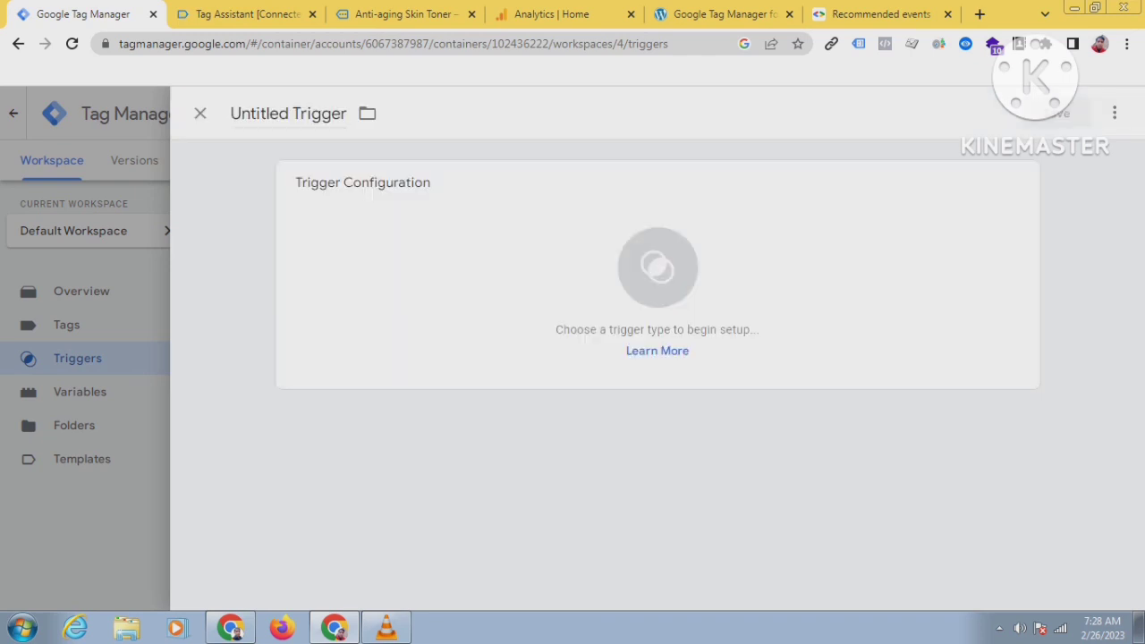
double_click(256, 113)
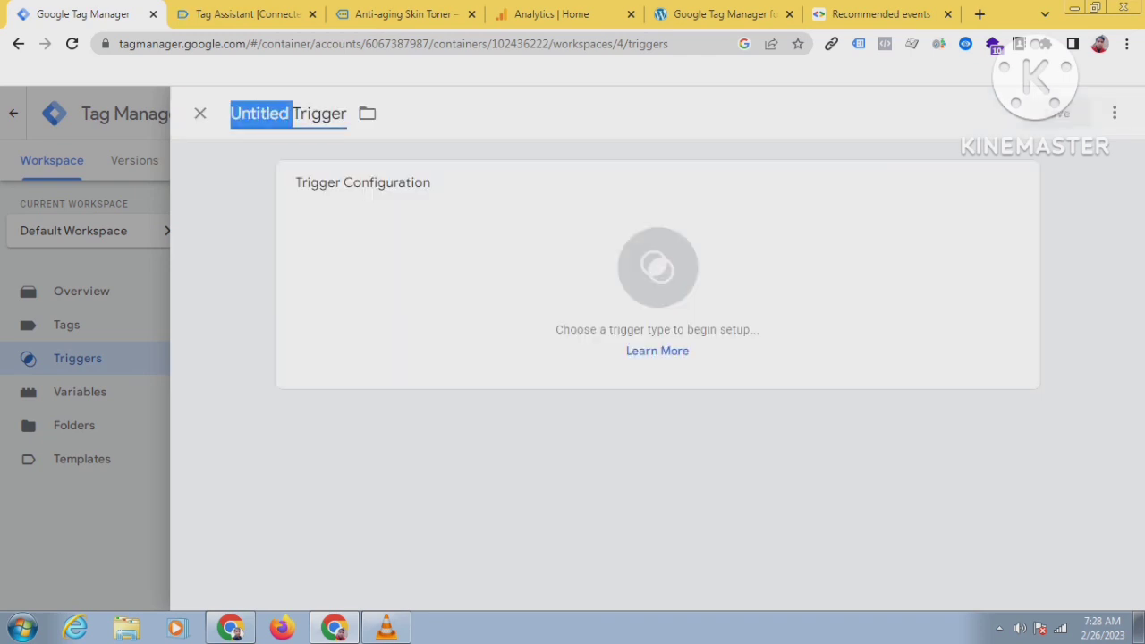
text(GA4 )
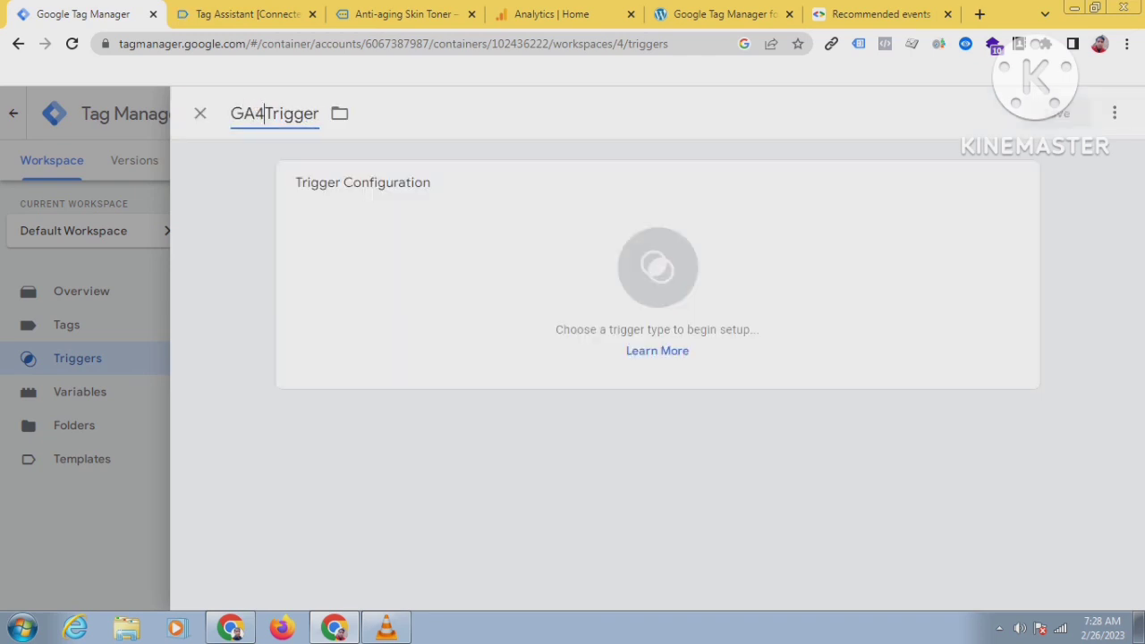
text(- vi)
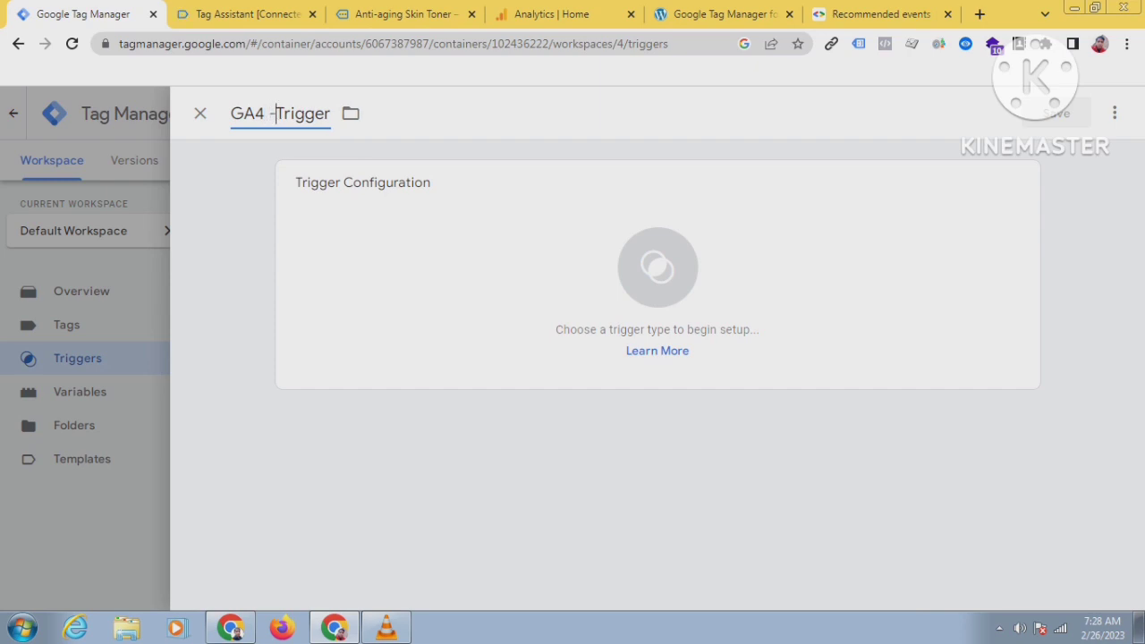
text(ew i)
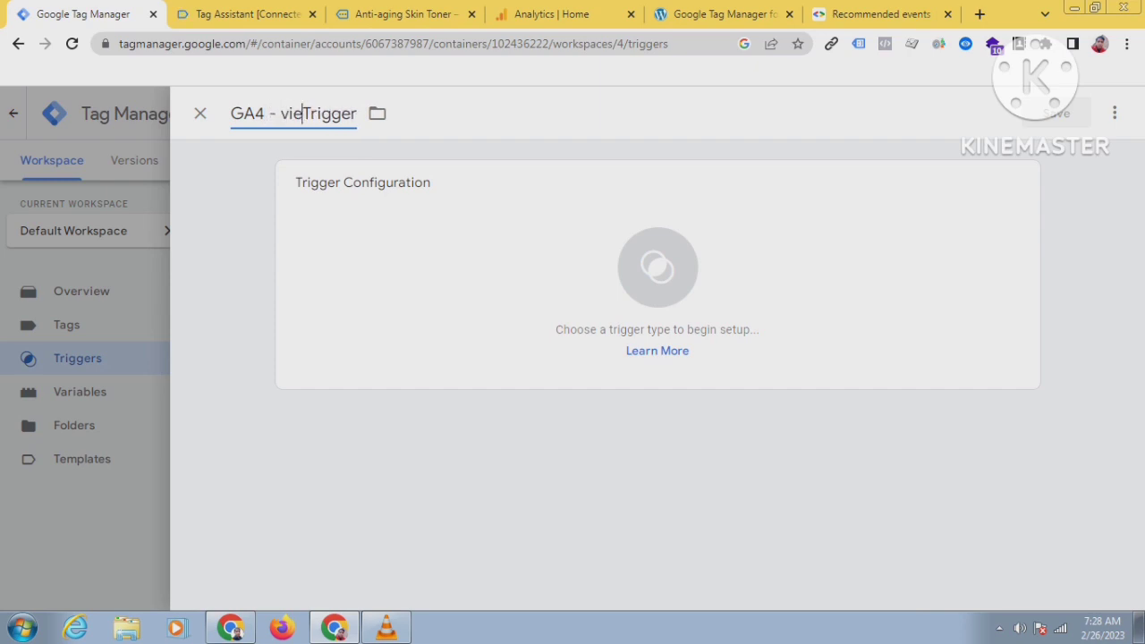
text(tem)
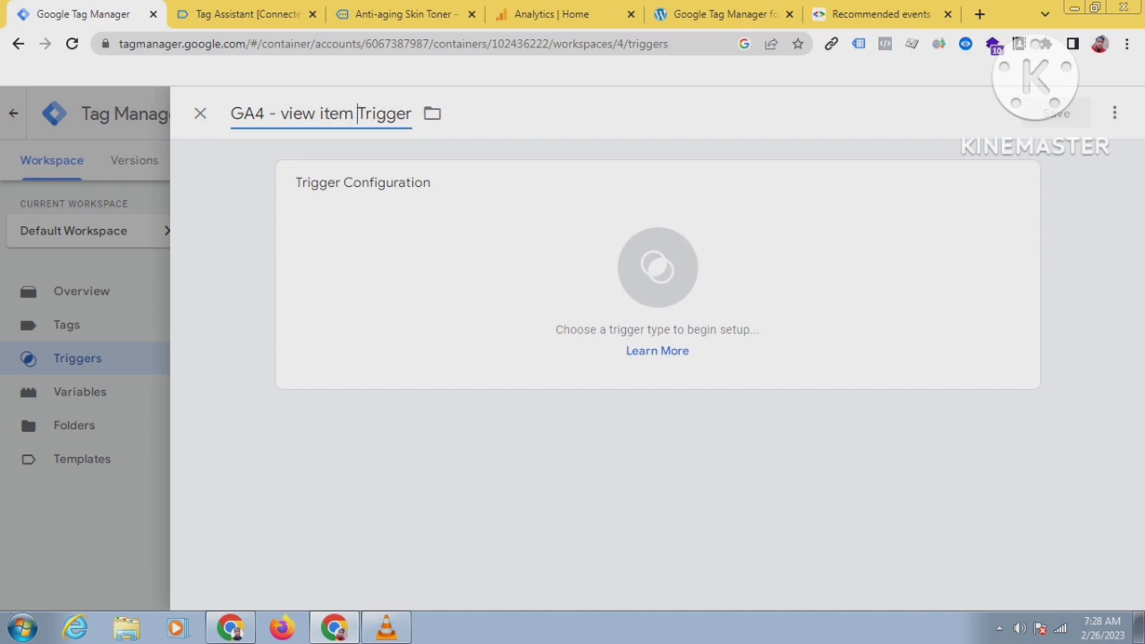
Set the trigger type of "GA4 - view item Trigger" to Custom Event.
click(658, 276)
scroll(761, 385, down, 4)
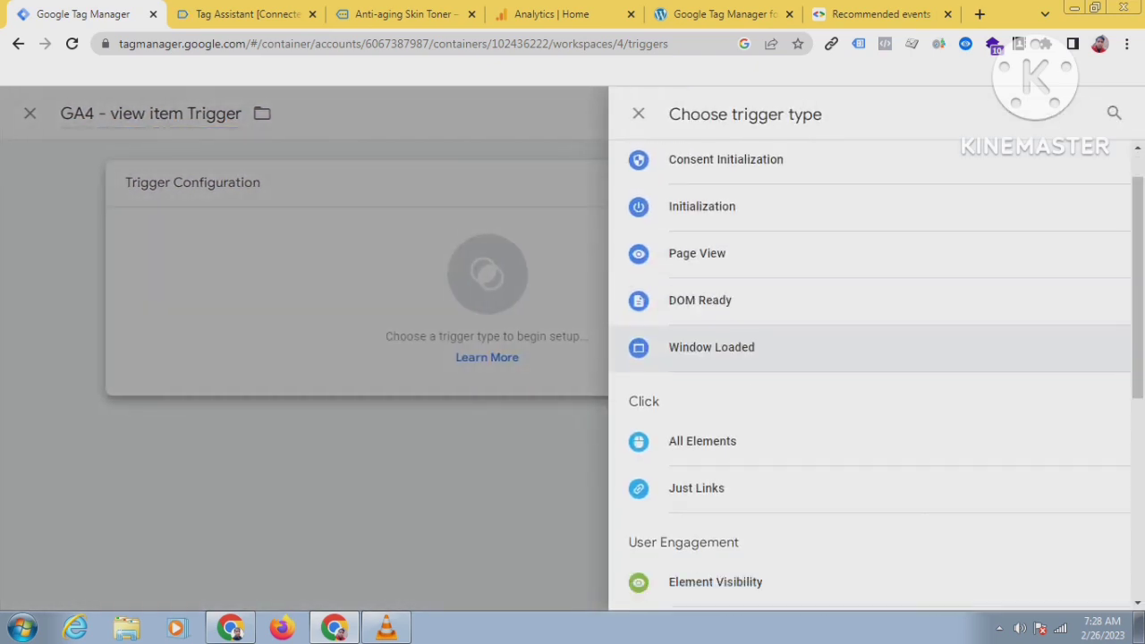
scroll(716, 431, down, 2)
click(715, 402)
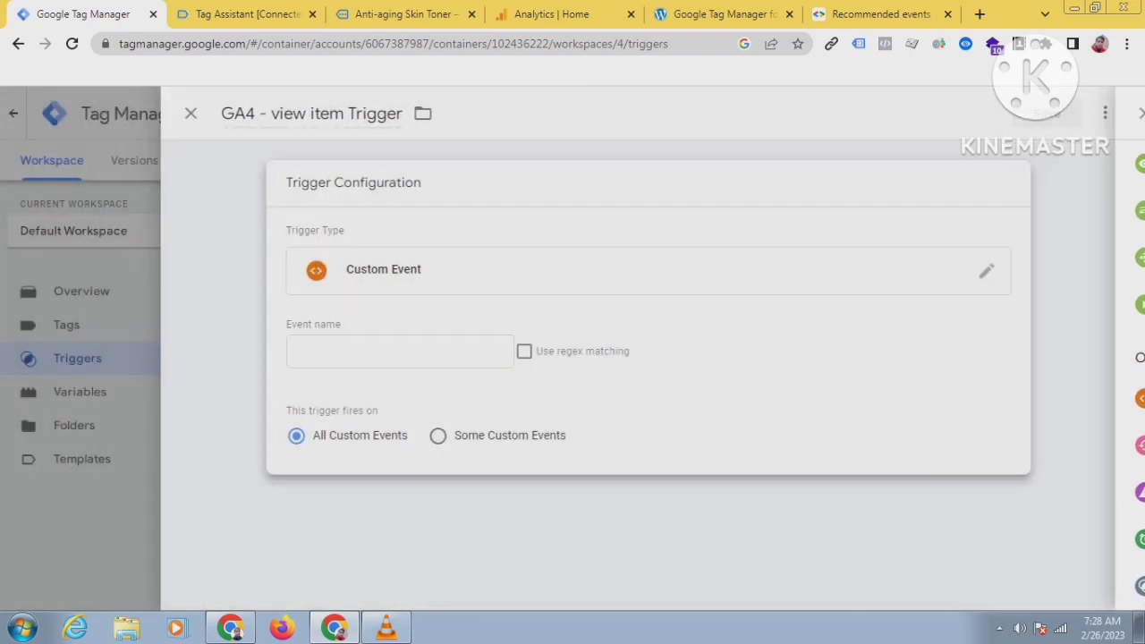
Copy the event name view_item from Tag Assistant into the trigger's event name and save the trigger.
click(241, 14)
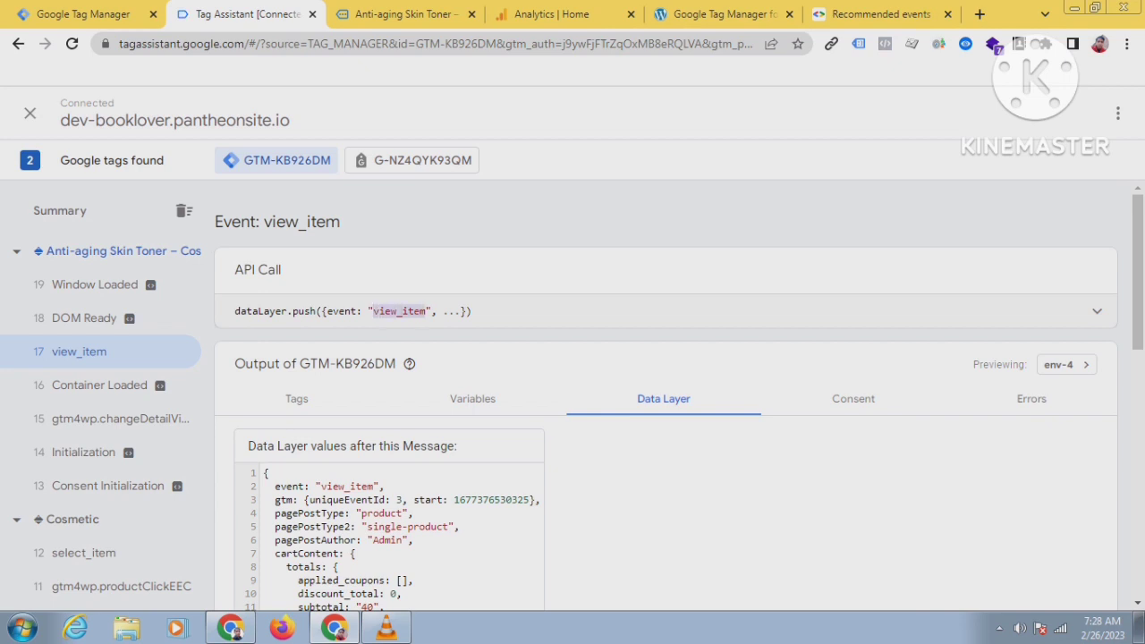
right_click(409, 312)
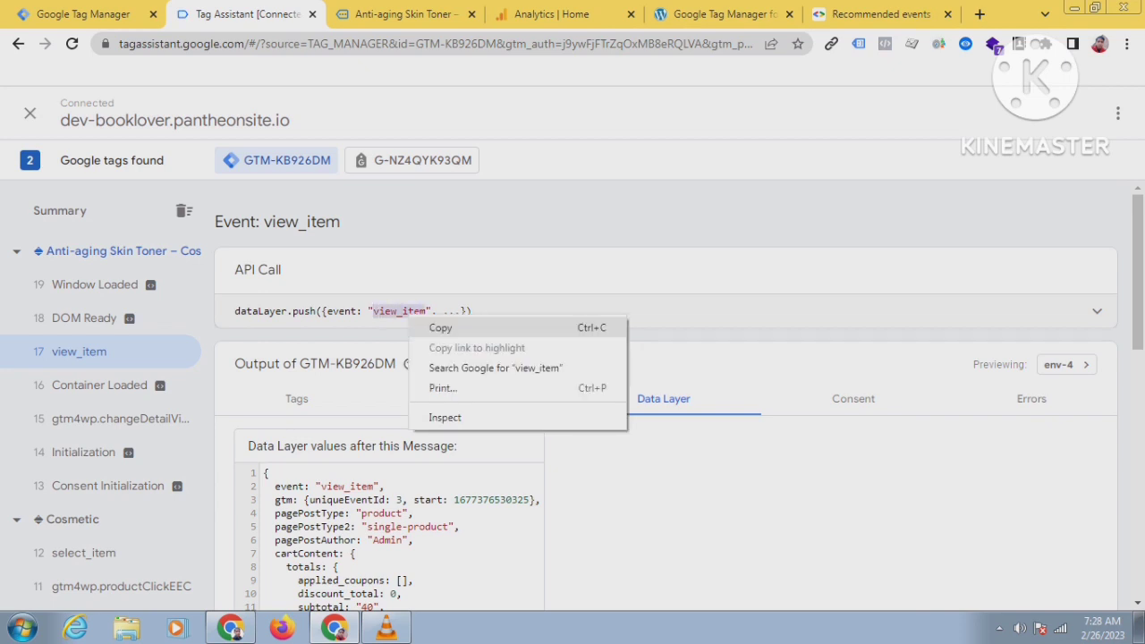
click(439, 328)
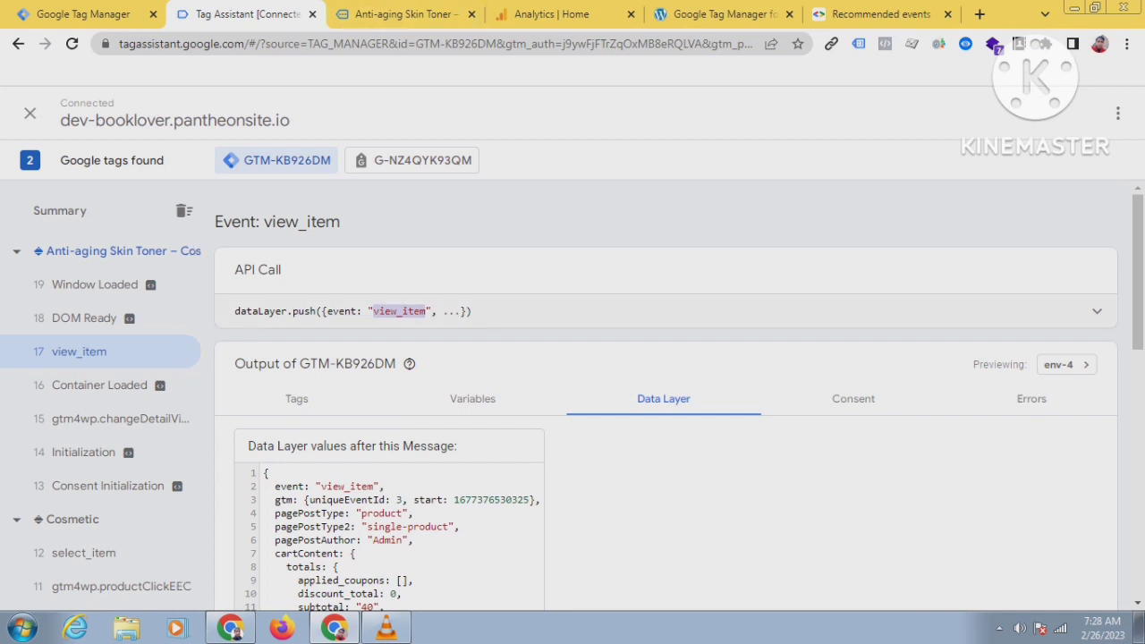
click(83, 15)
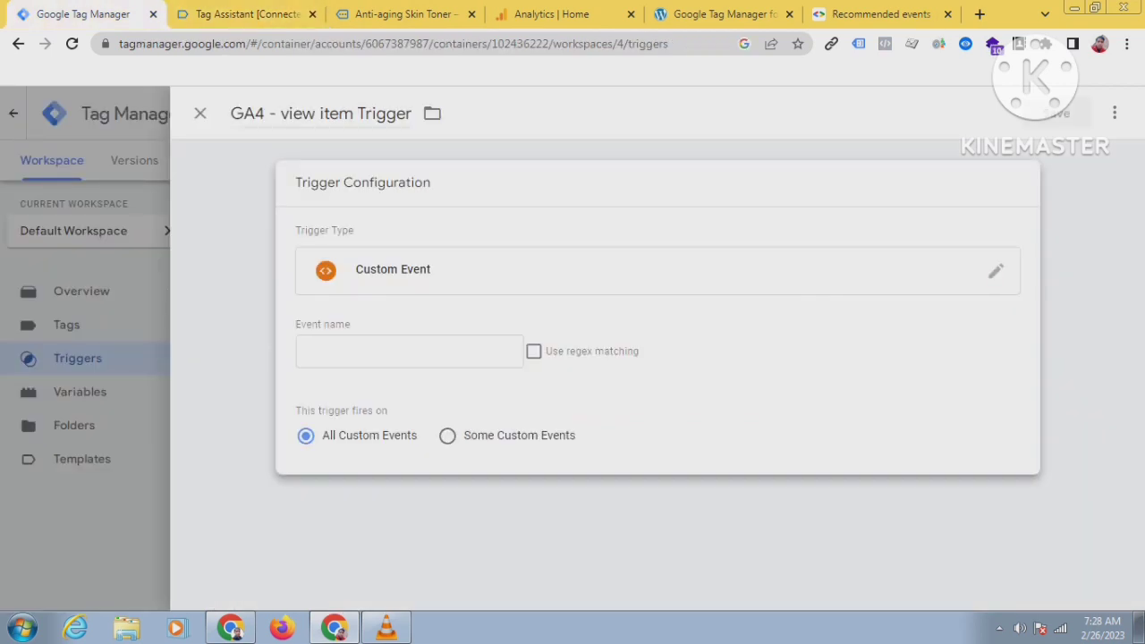
click(353, 350)
right_click(353, 344)
click(394, 446)
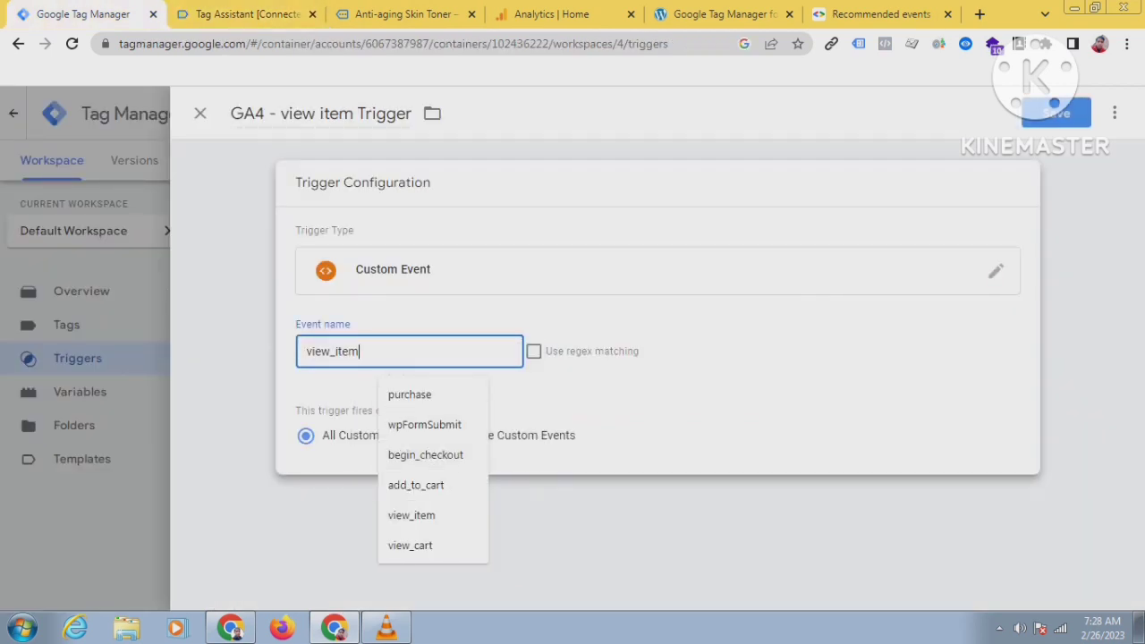
click(1056, 113)
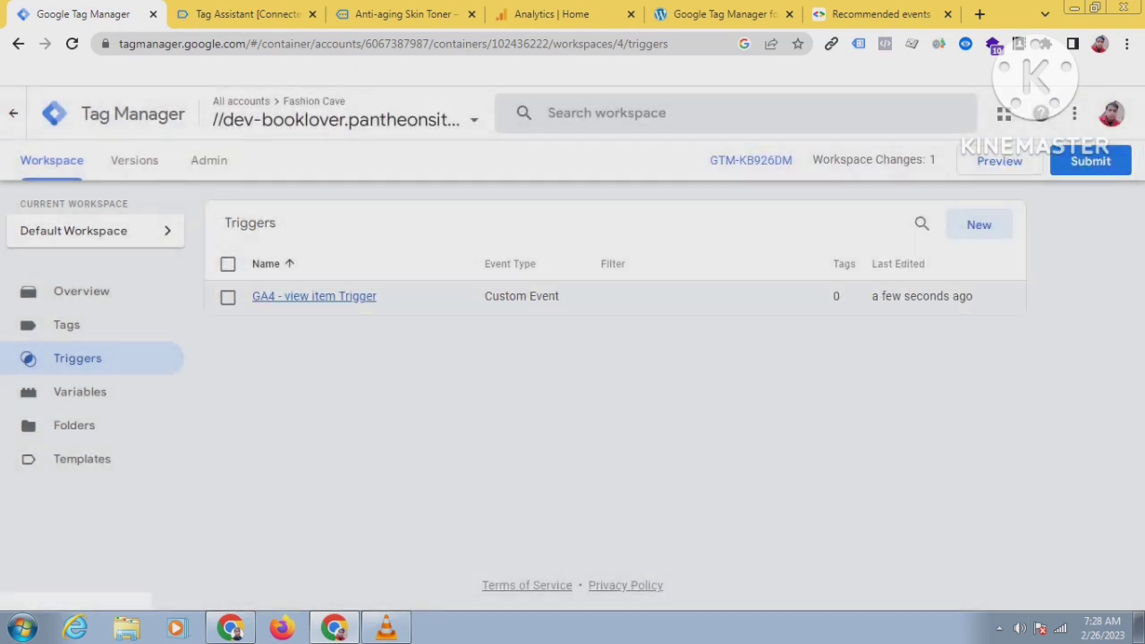
Create a new tag in the Google Tag Manager container and name it "GA4 view item Tag".
click(67, 324)
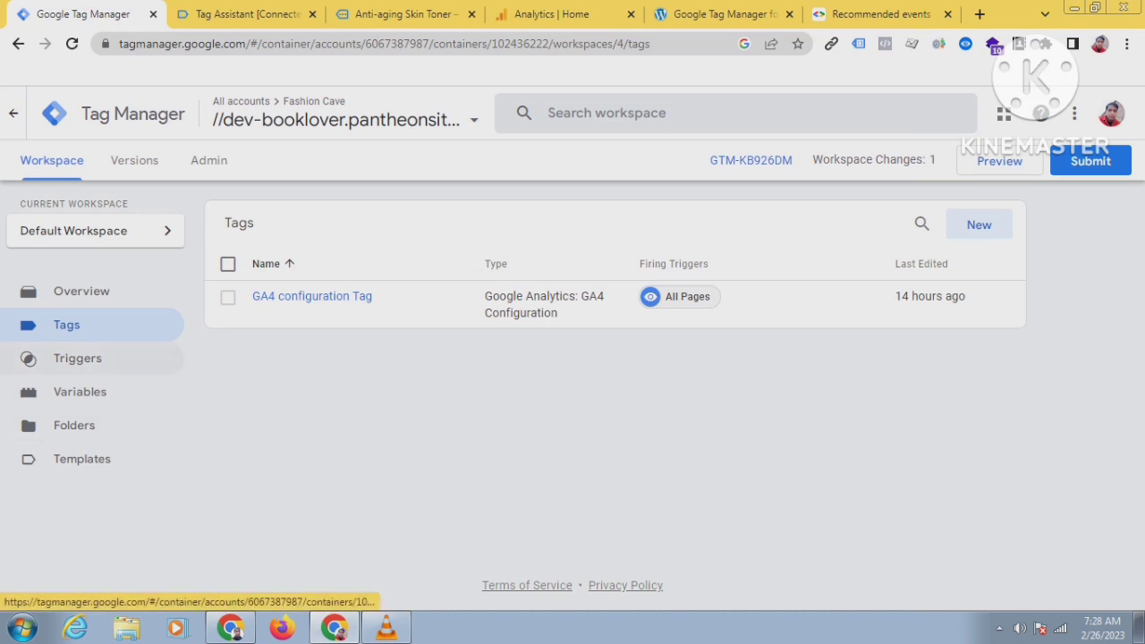
click(978, 224)
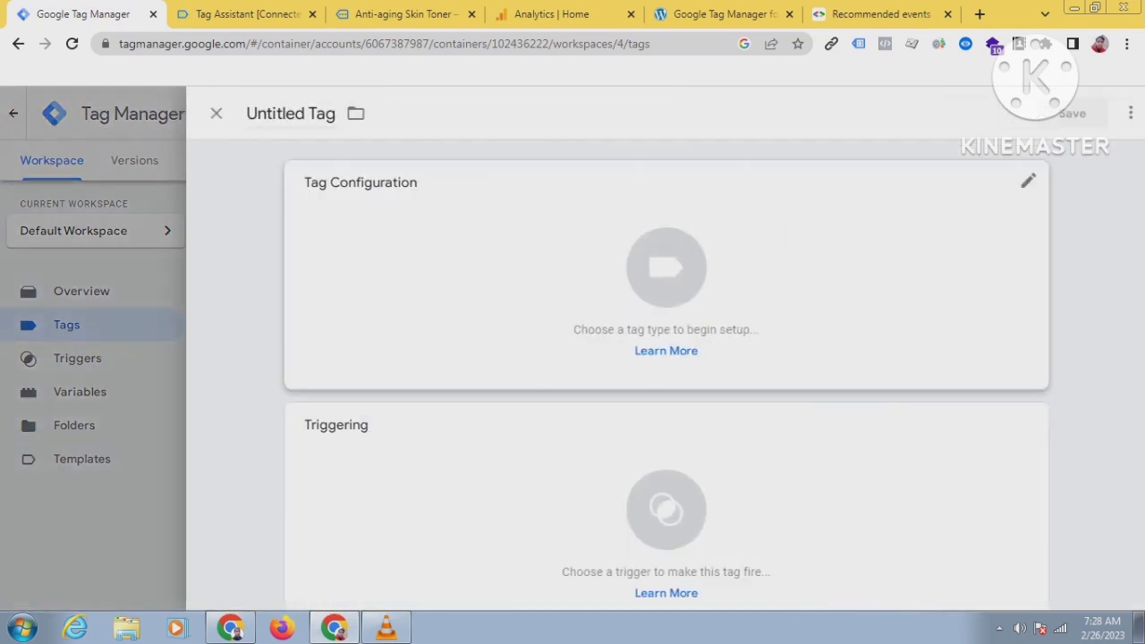
double_click(266, 113)
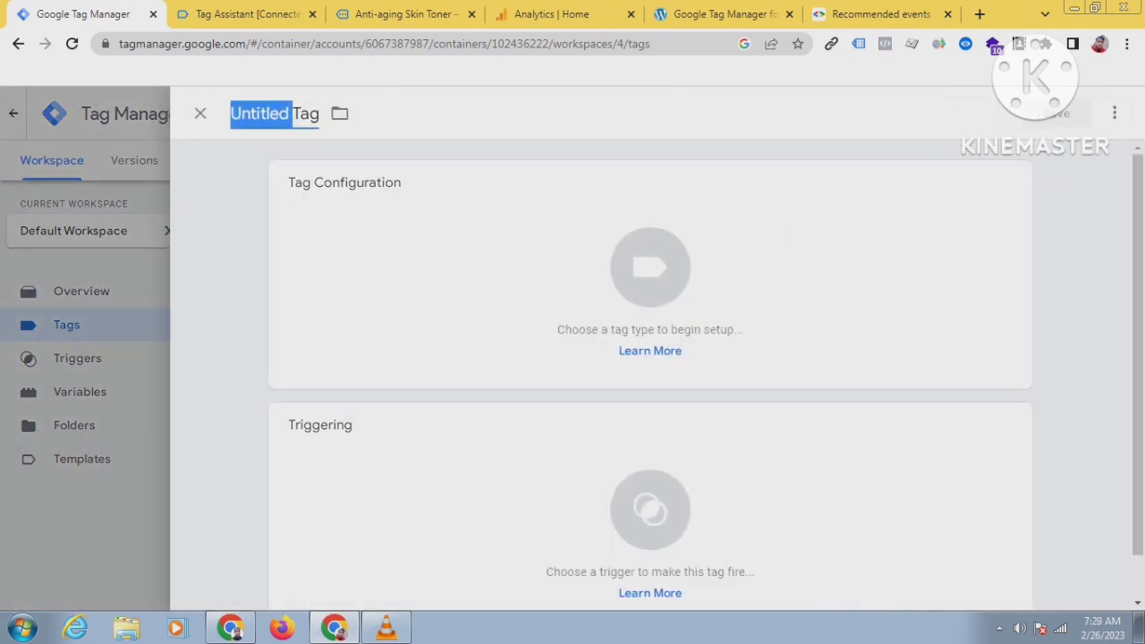
text(ga)
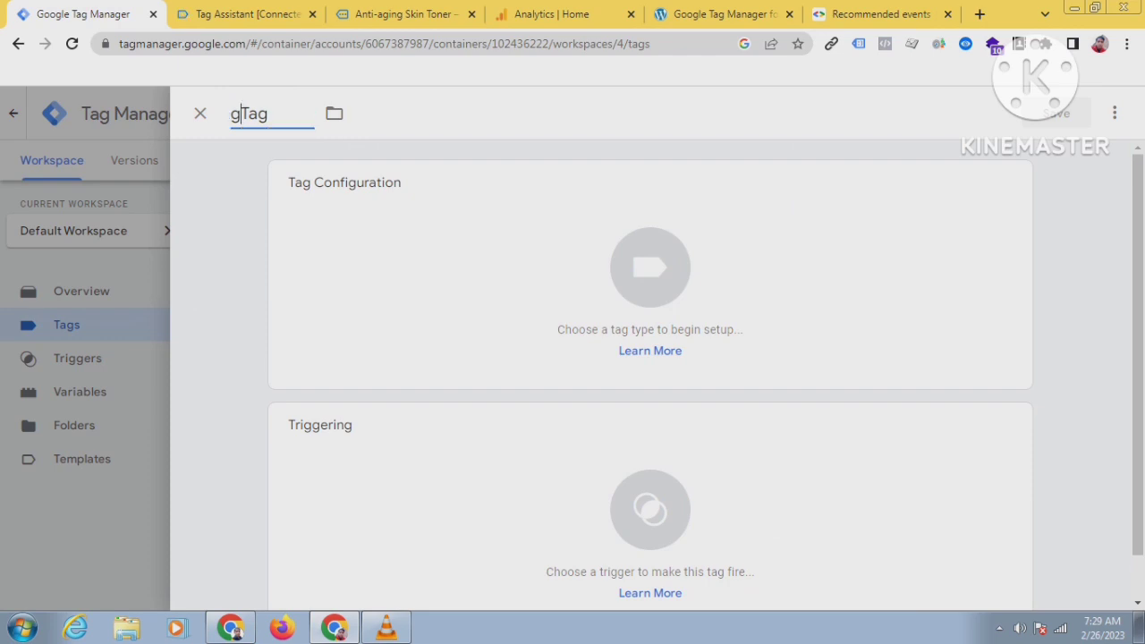
key(BackSpace)
key(BackSpace)
text(GA)
text(4 vi)
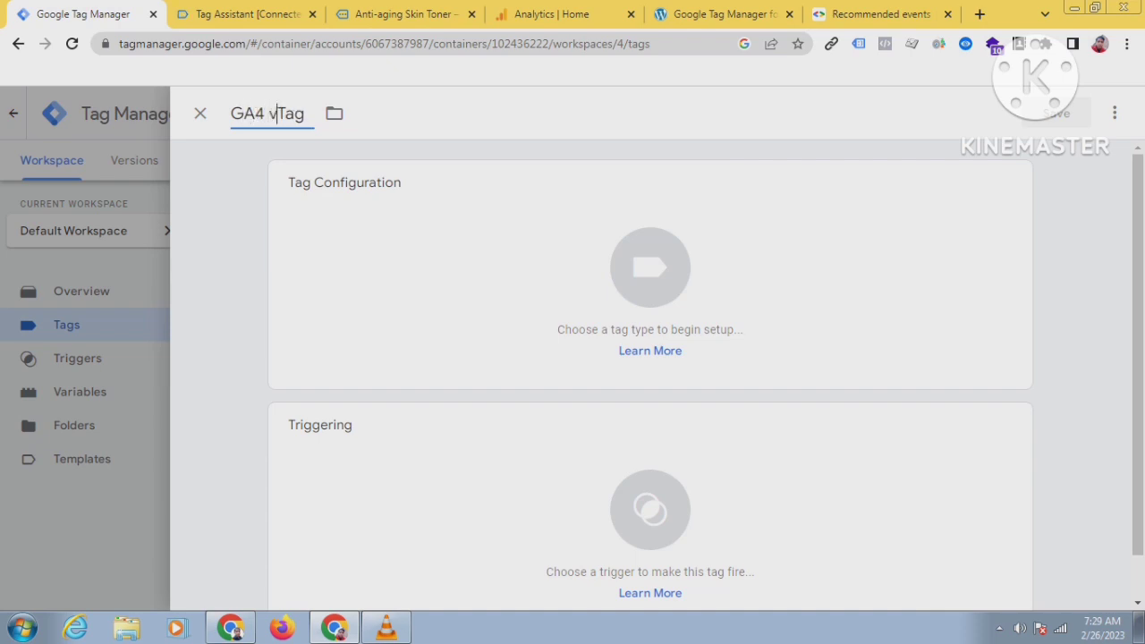
text(ew it)
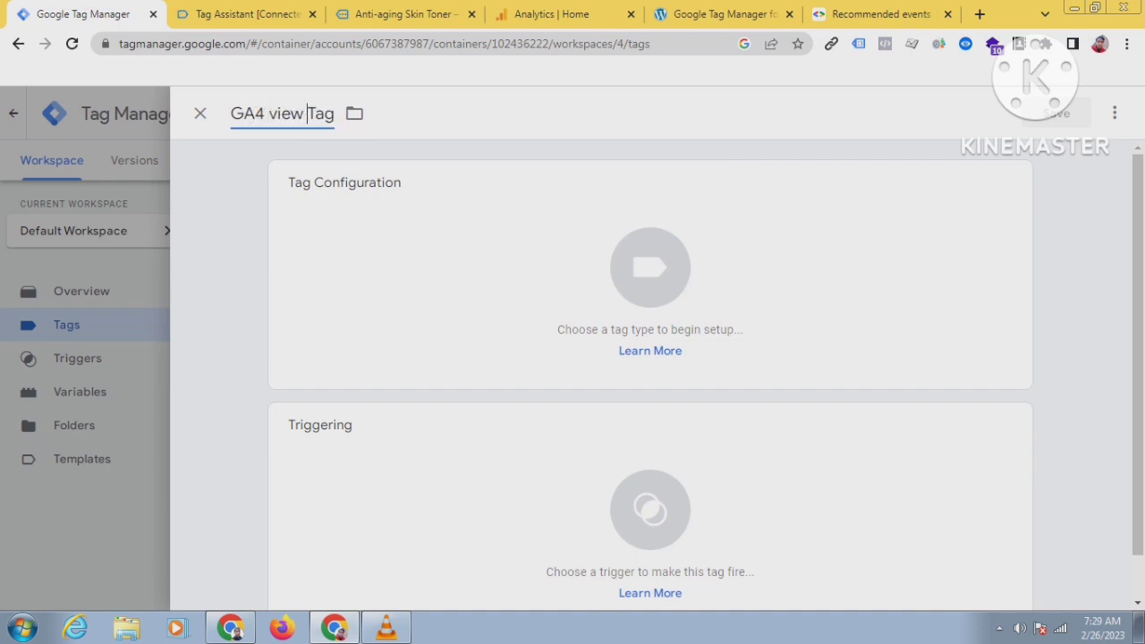
text(em)
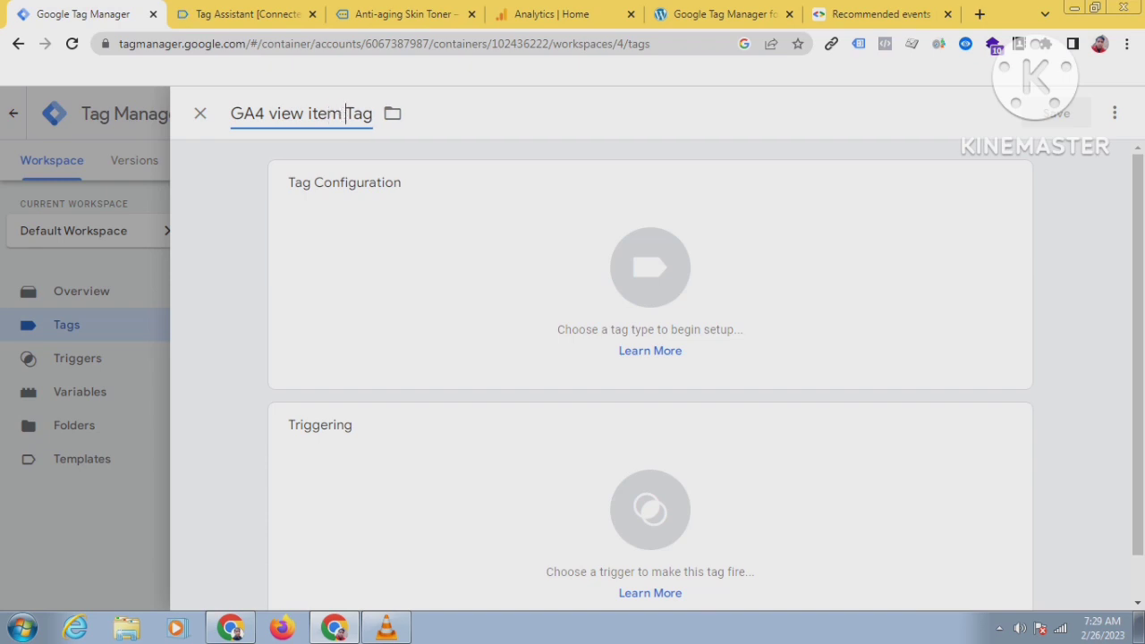
Set the tag type of "GA4 view item Tag" to Google Analytics: GA4 Event.
click(650, 269)
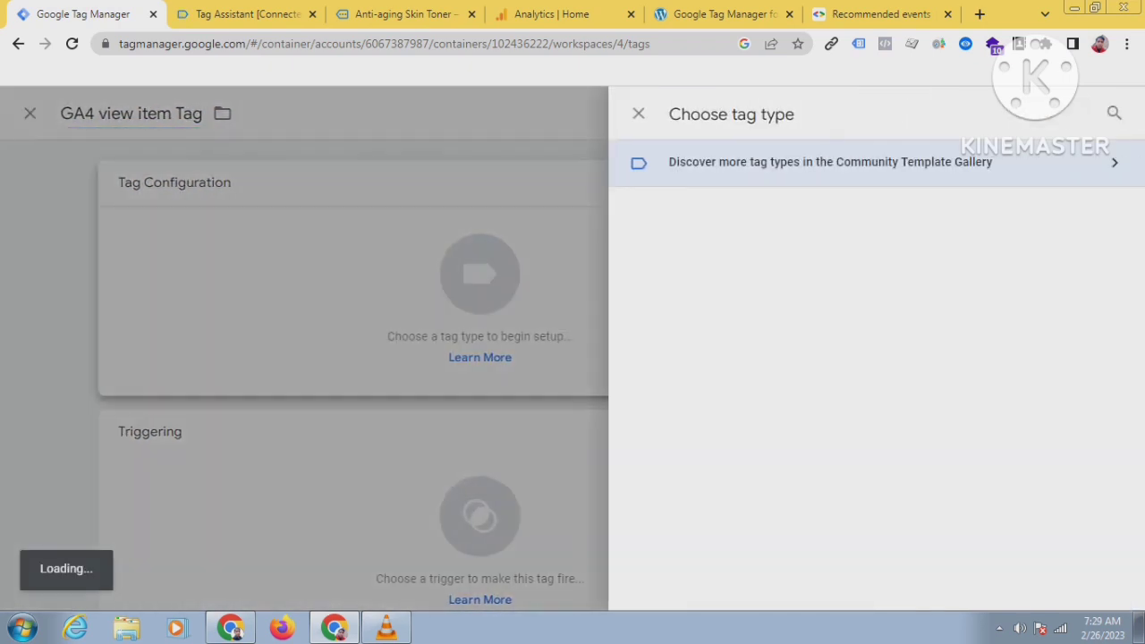
scroll(870, 354, down, 1)
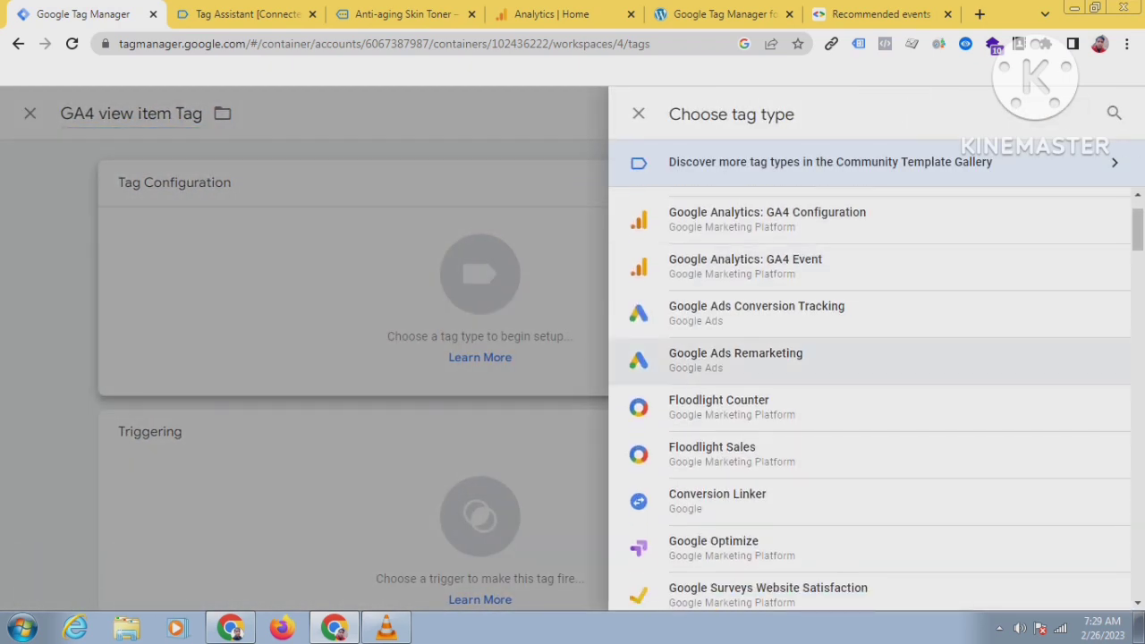
scroll(869, 354, up, 1)
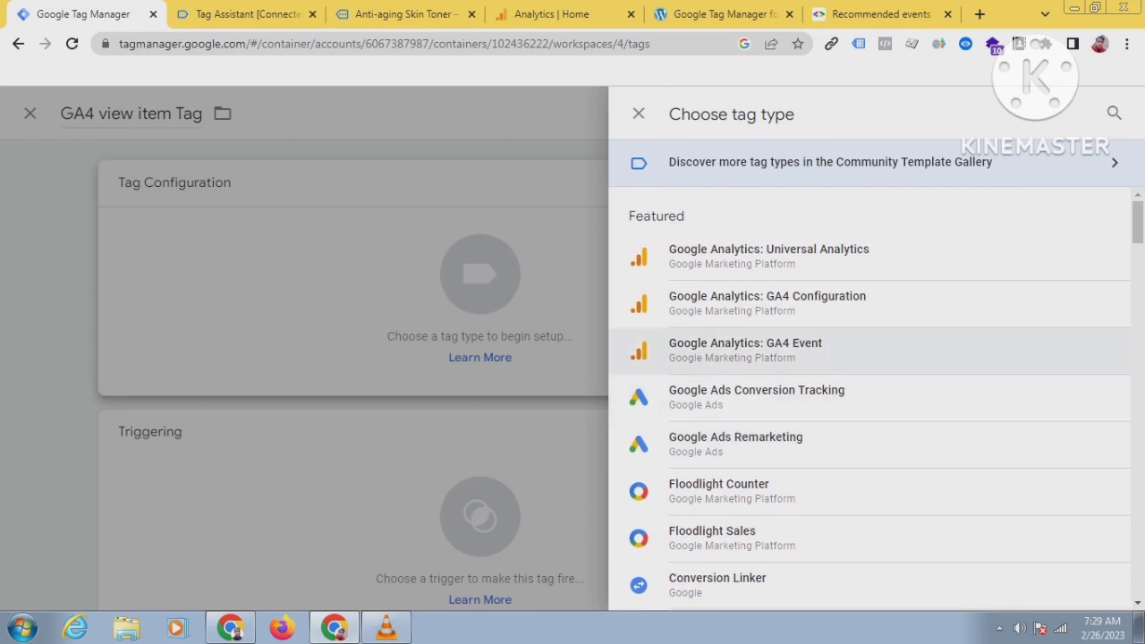
click(743, 349)
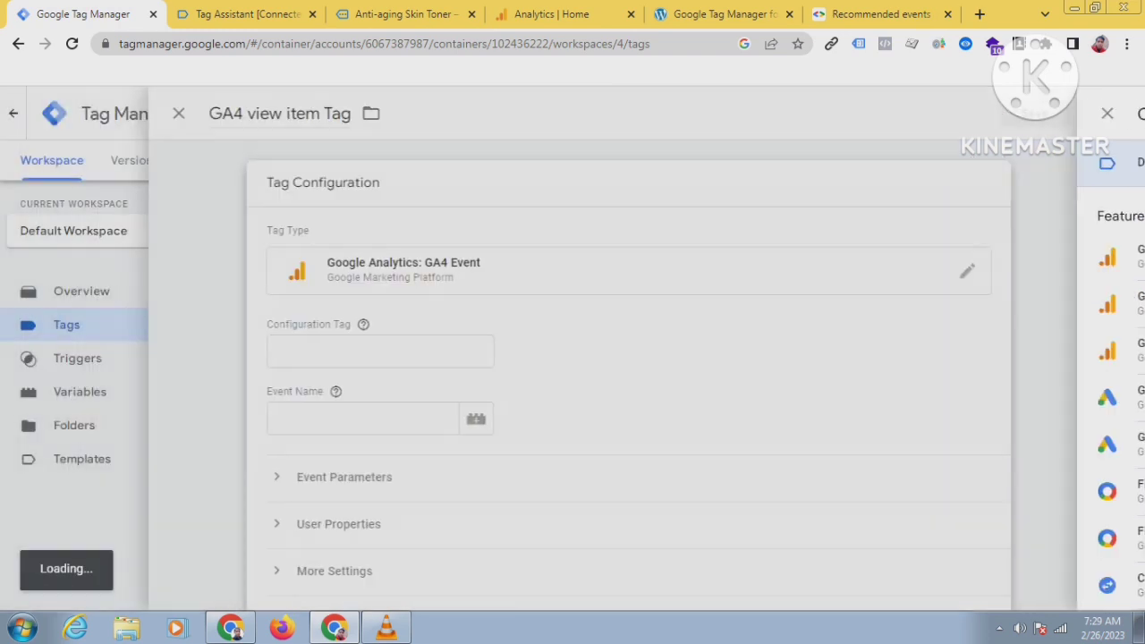
Choose "GA4 configuration Tag" as the configuration tag for the GA4 event tag.
click(401, 351)
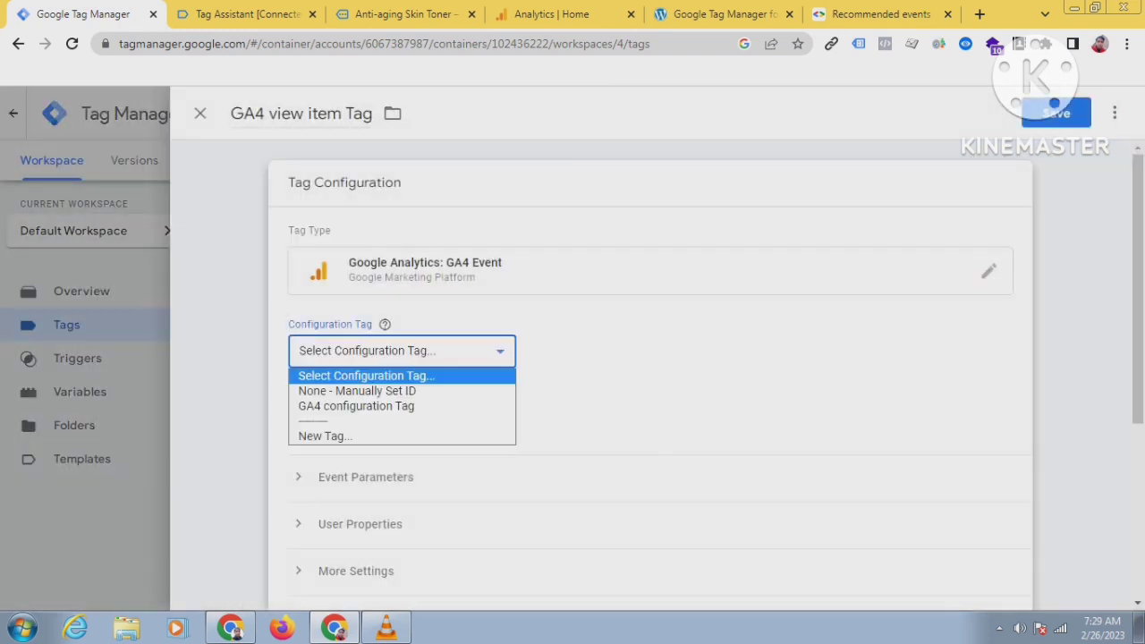
click(626, 376)
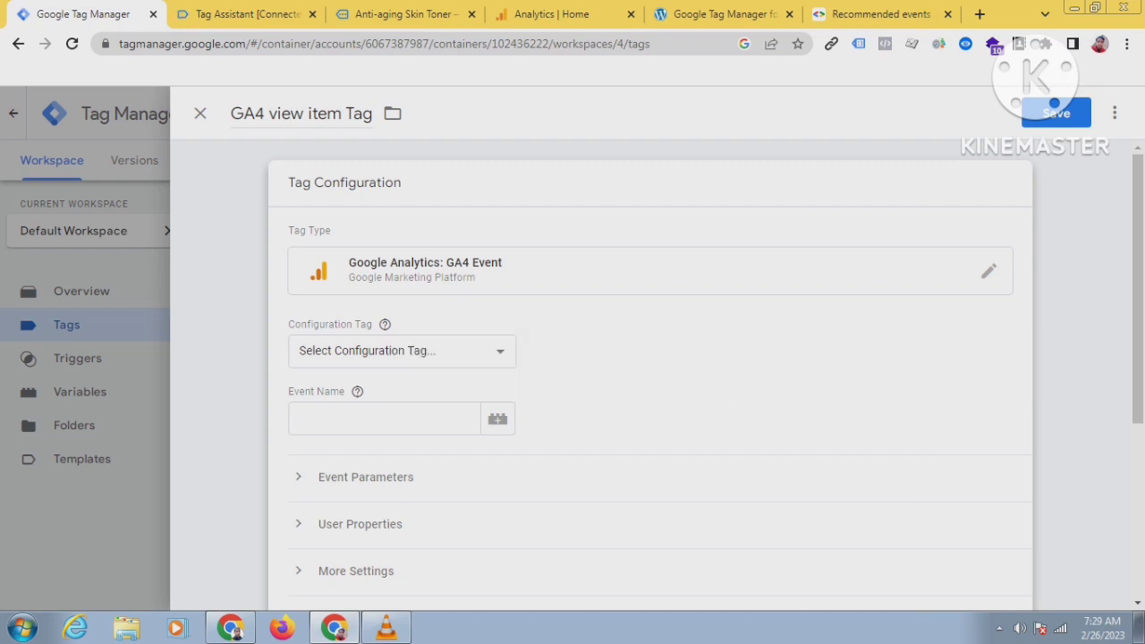
click(402, 352)
key(Down)
key(Down)
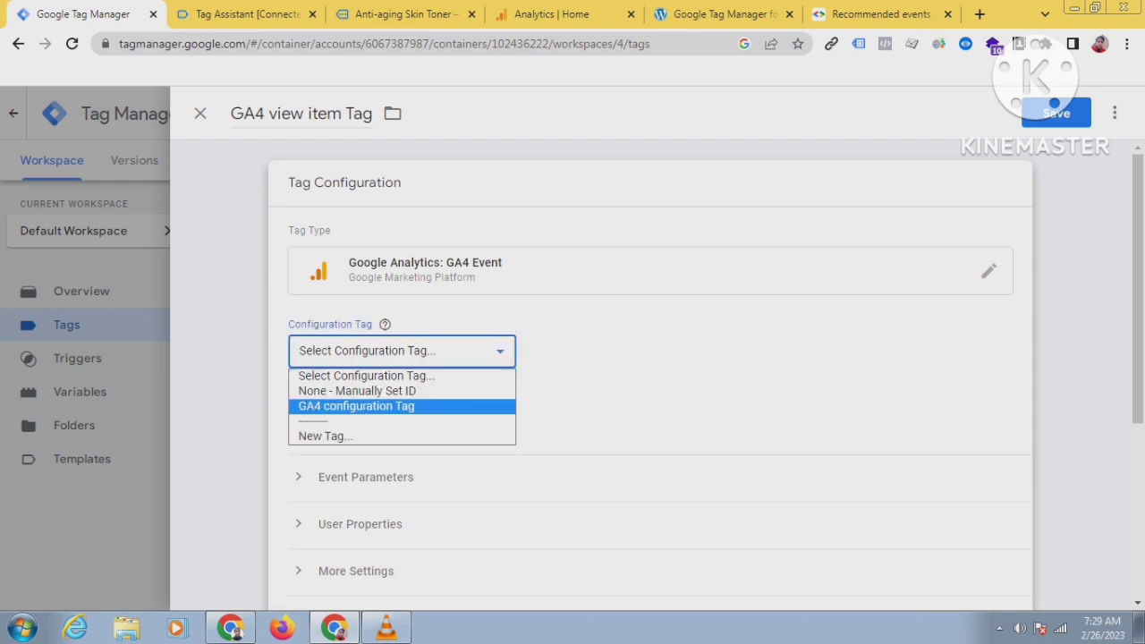
key(Return)
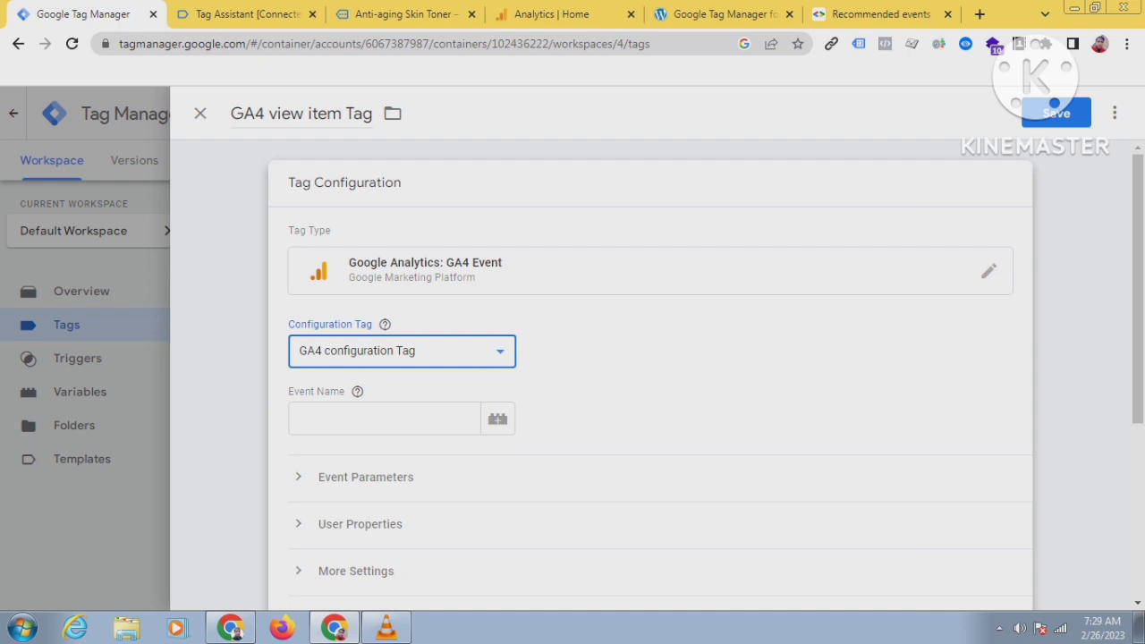
click(401, 351)
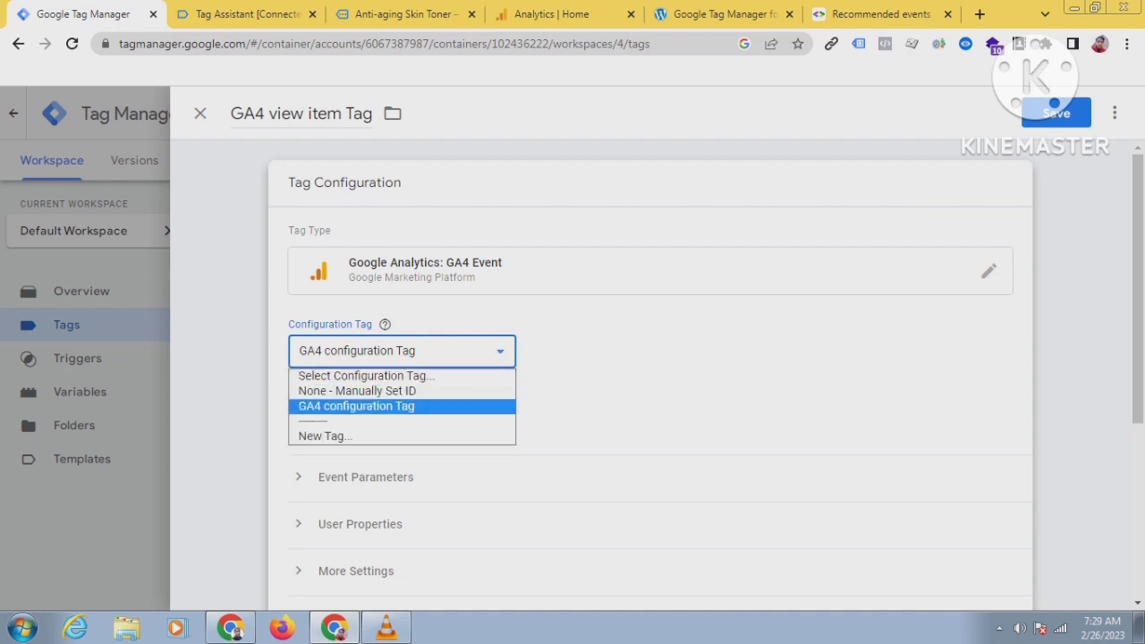
key(Return)
Copy the event name view_item from the Recommended events reference into the tag's event name.
key(Tab)
key(Tab)
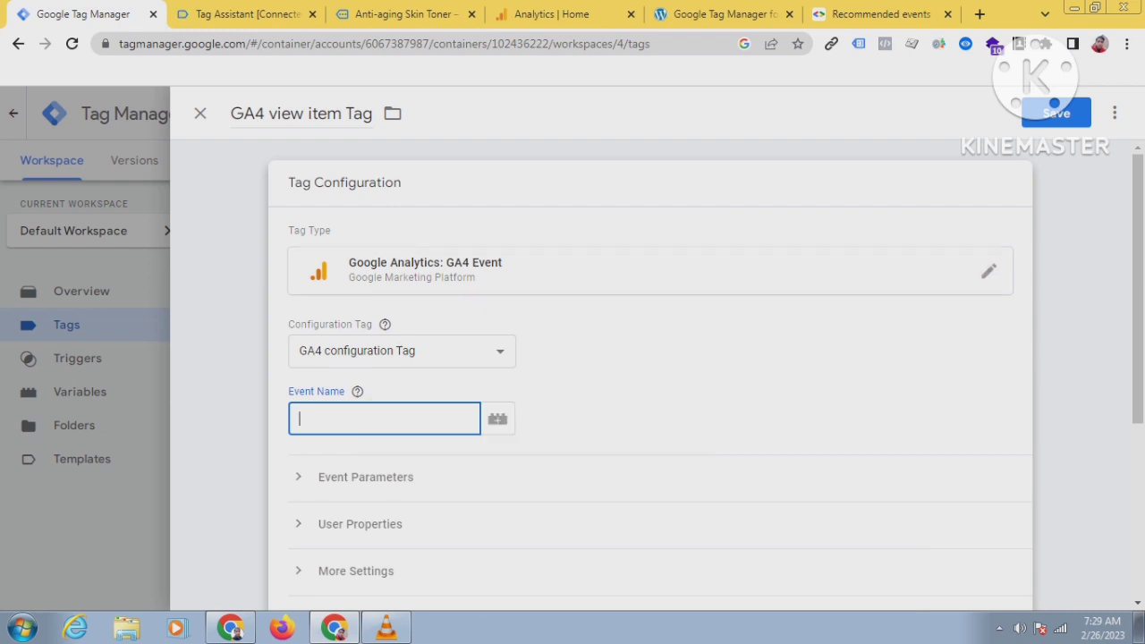
click(881, 14)
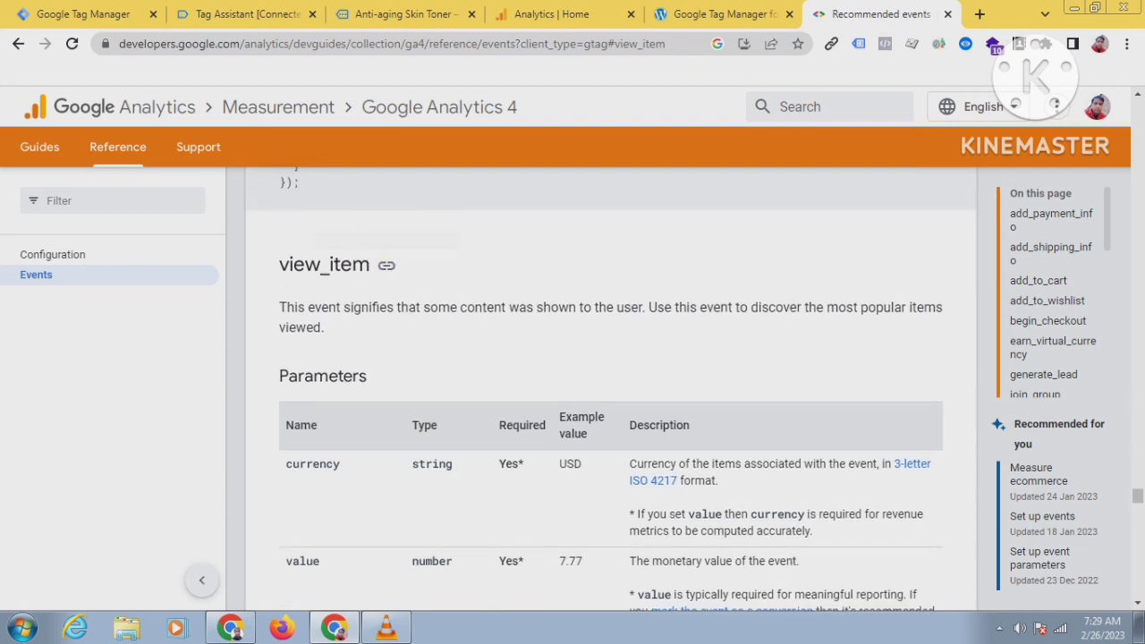
drag(370, 263, 279, 264)
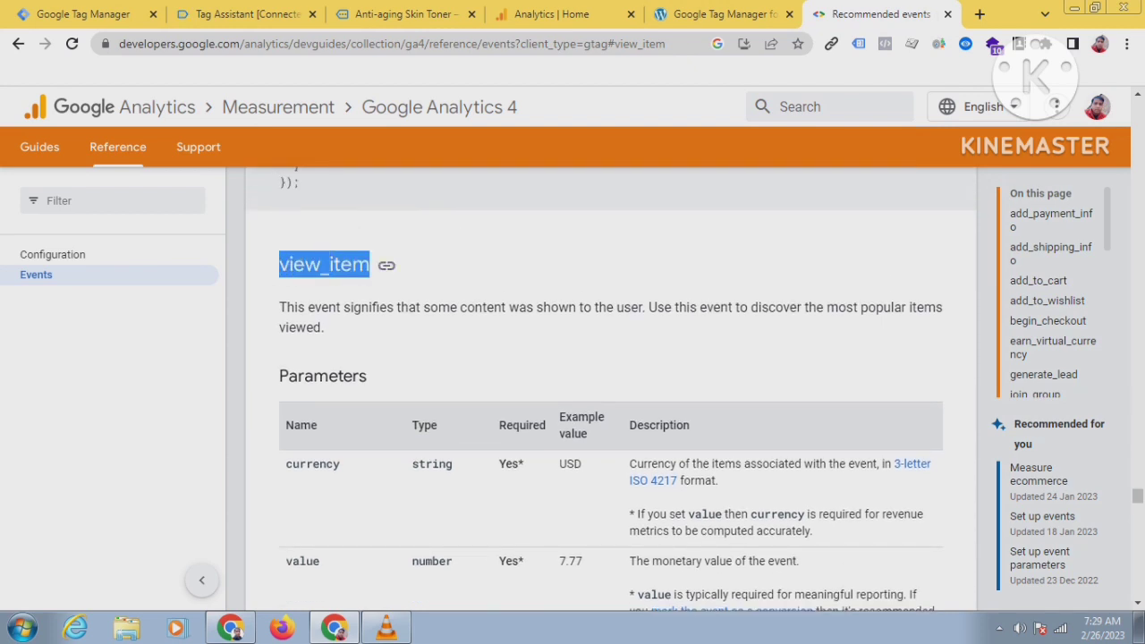
right_click(310, 266)
click(333, 278)
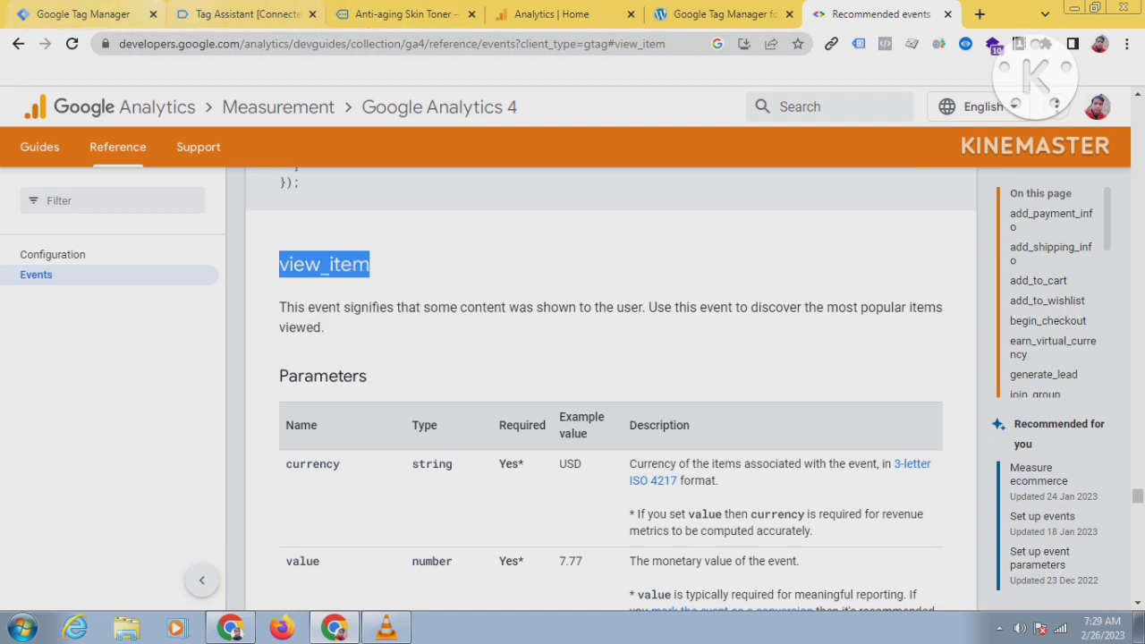
click(83, 14)
right_click(301, 419)
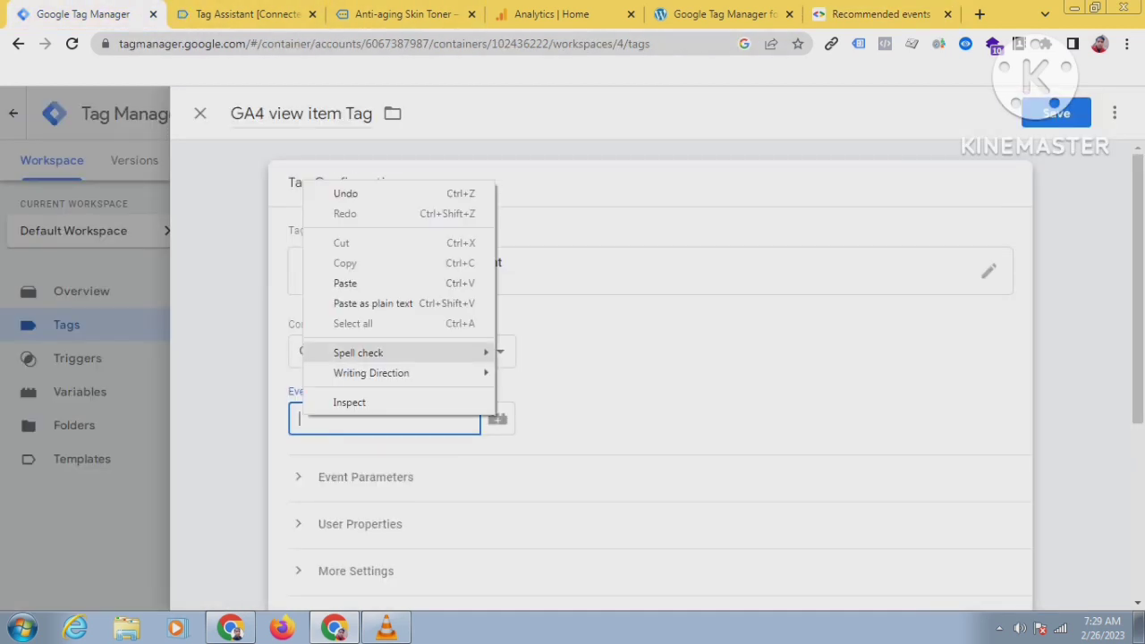
click(333, 281)
Expand the tag's event parameters and add three empty parameter rows.
scroll(650, 376, down, 2)
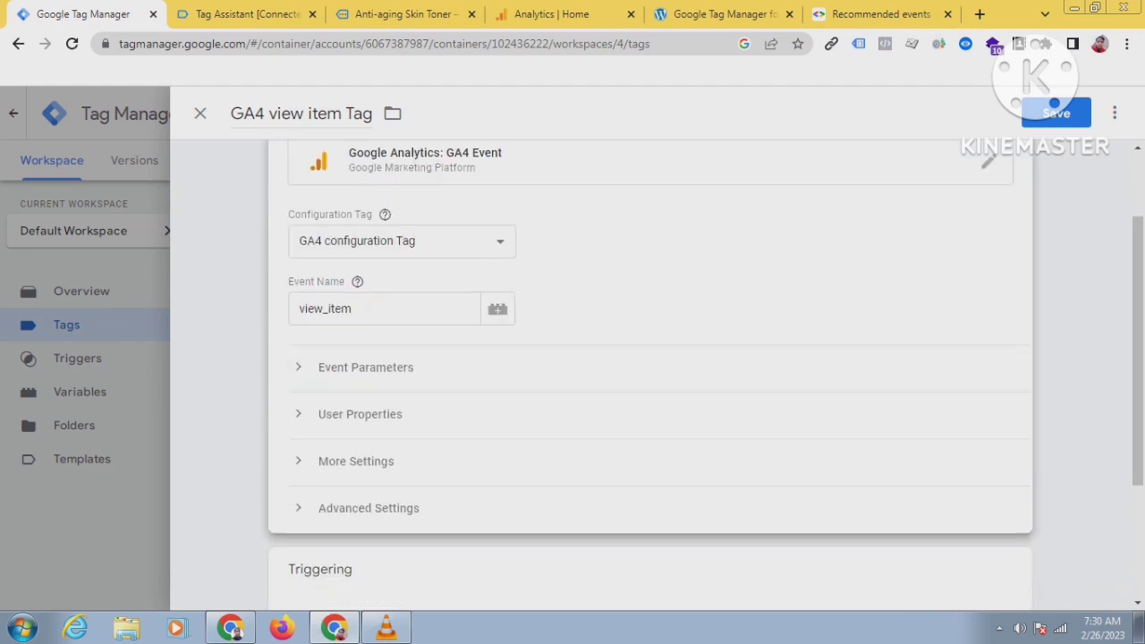
scroll(651, 376, down, 2)
scroll(650, 376, up, 2)
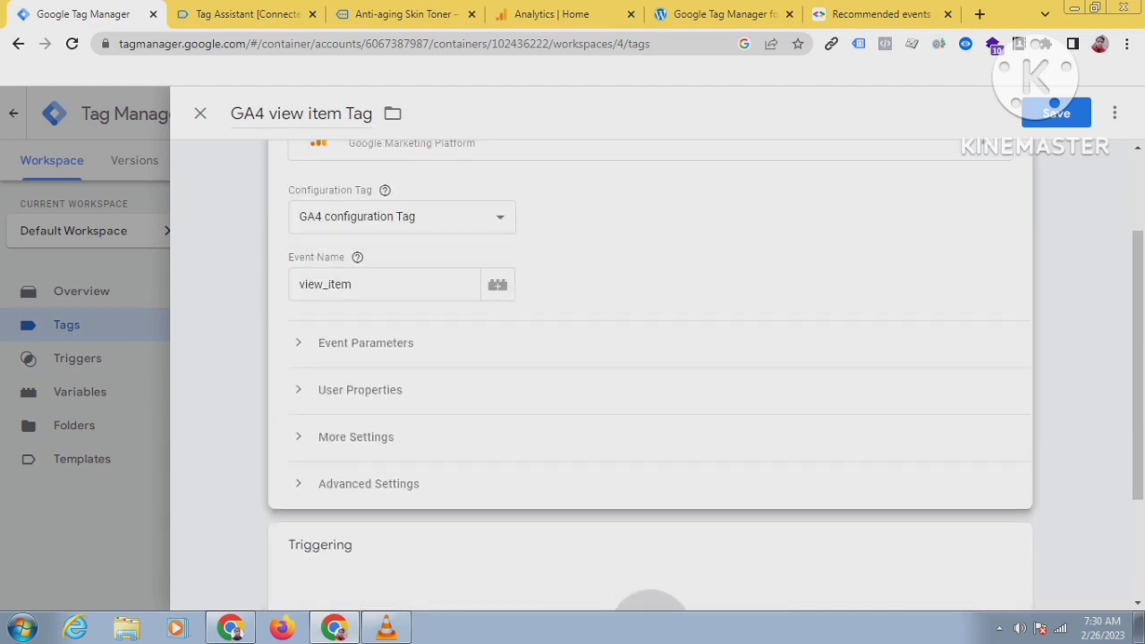
click(365, 343)
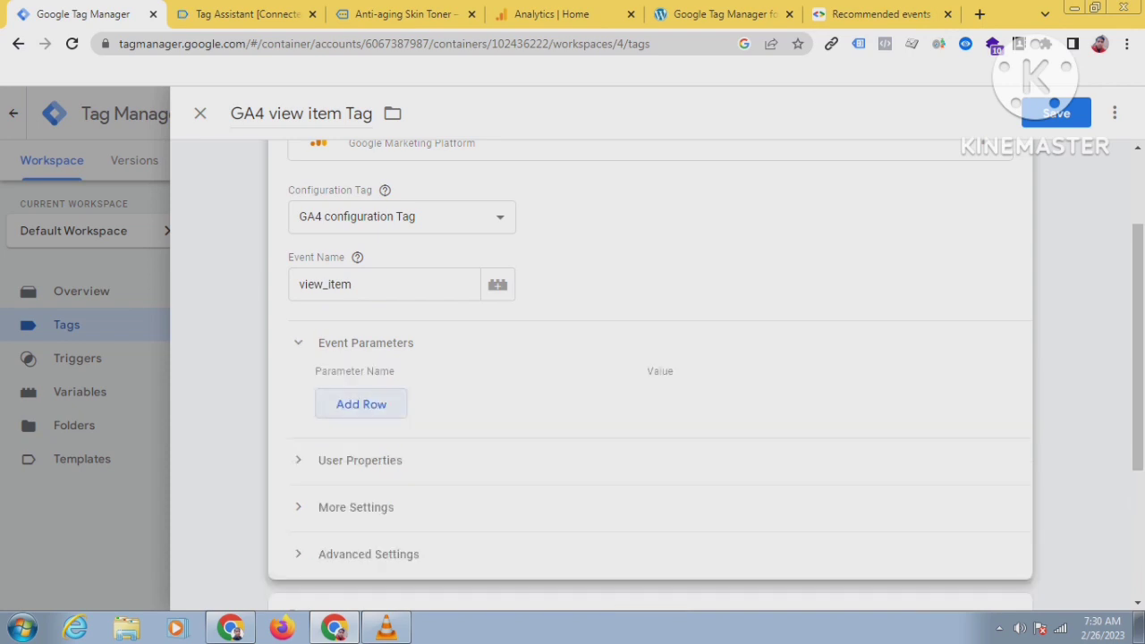
click(360, 404)
click(362, 444)
scroll(361, 448, down, 1)
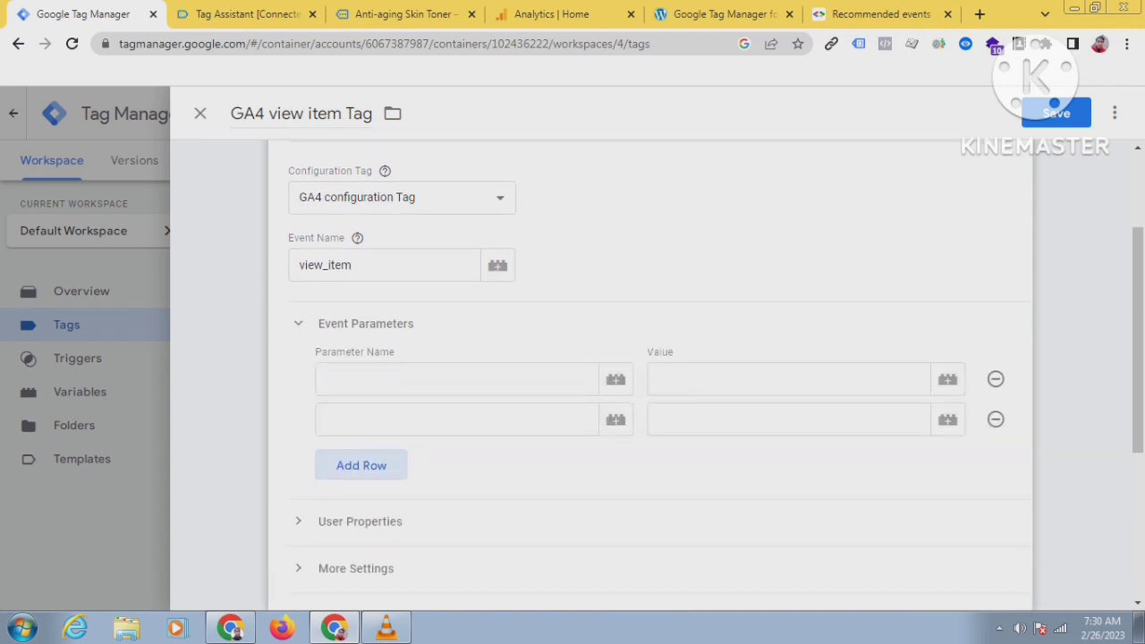
click(361, 456)
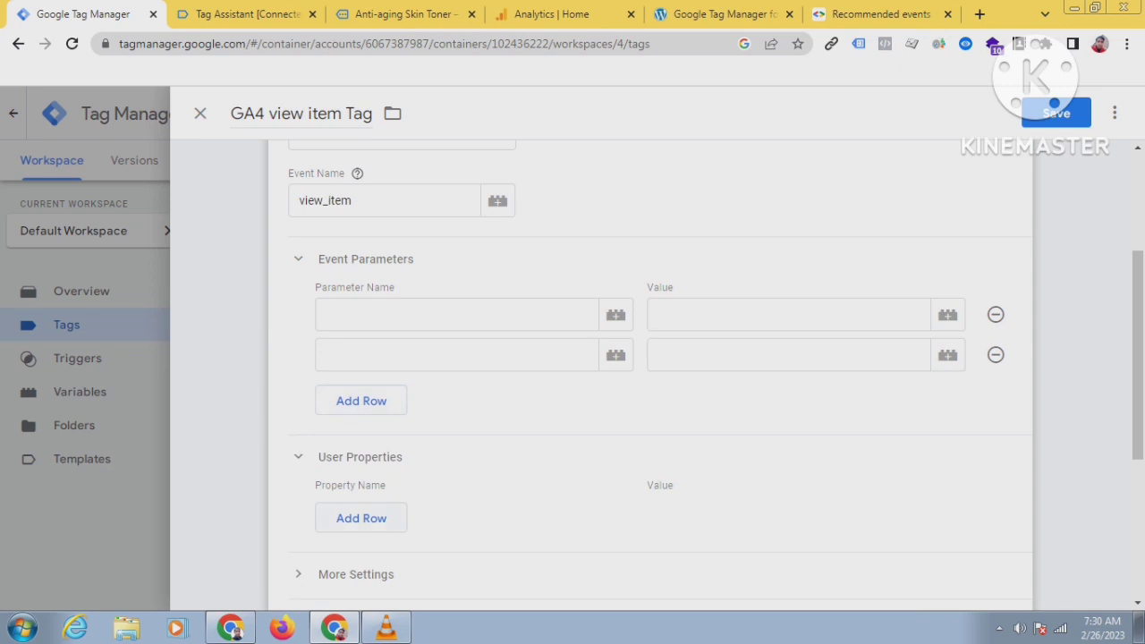
key(Return)
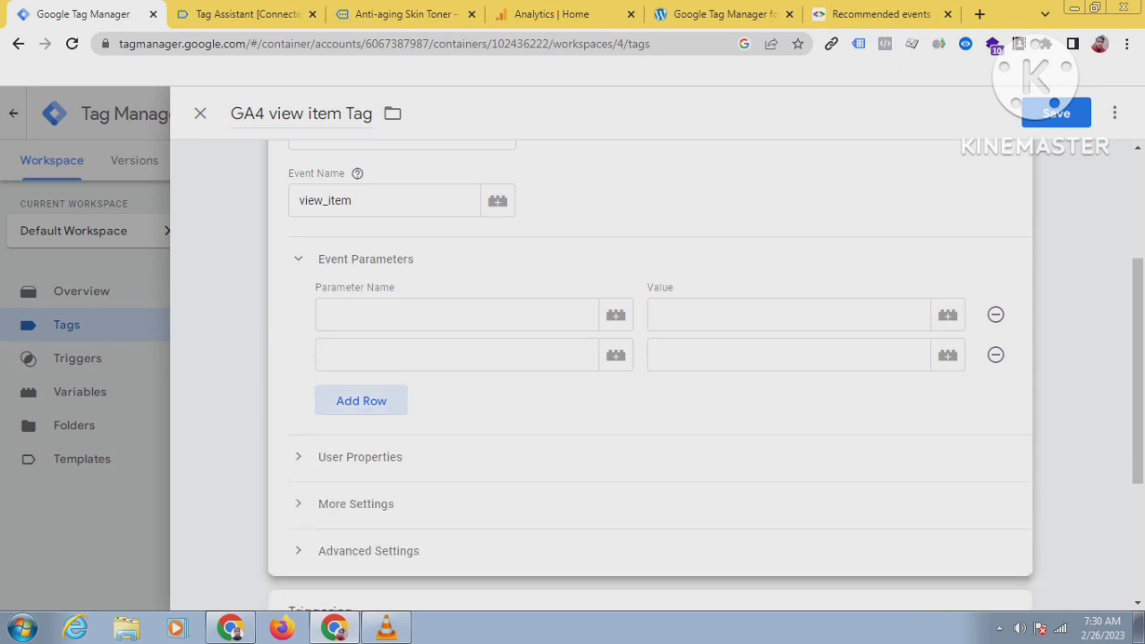
click(362, 401)
Look up the view_item parameters in the Recommended events reference and name the first event parameter currency.
click(456, 315)
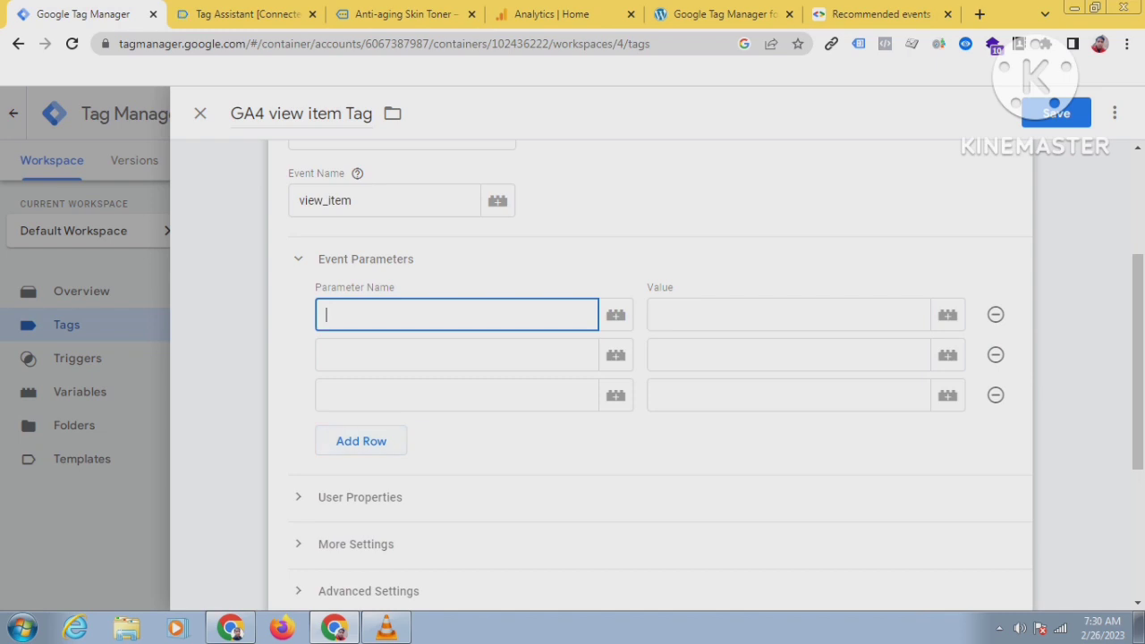
click(881, 15)
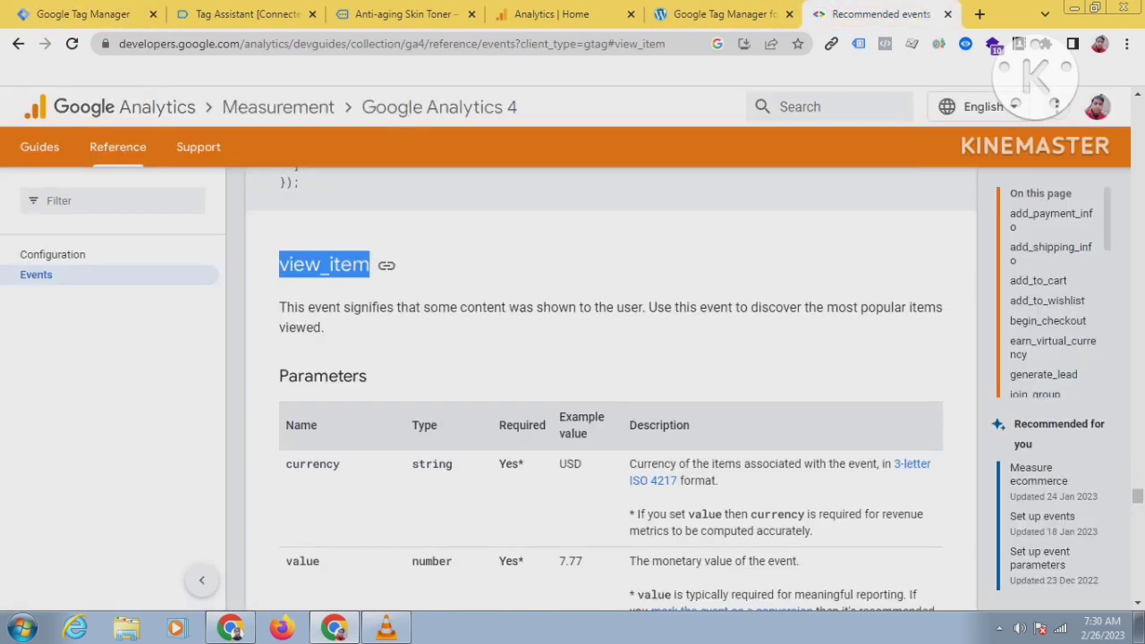
scroll(611, 390, down, 1)
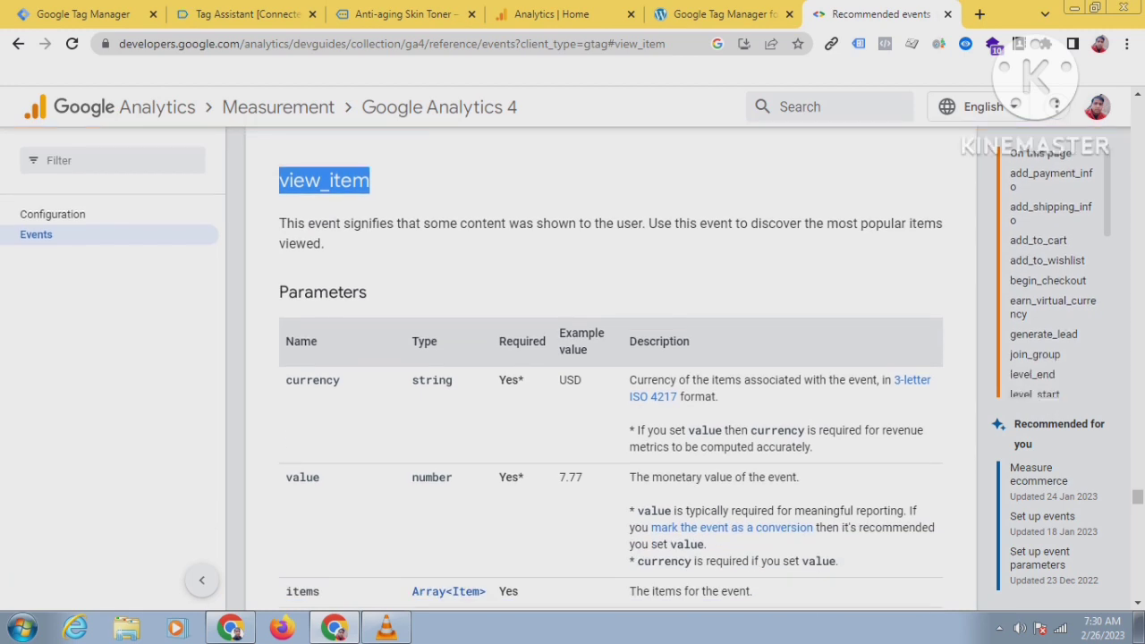
scroll(611, 389, down, 1)
scroll(611, 389, up, 3)
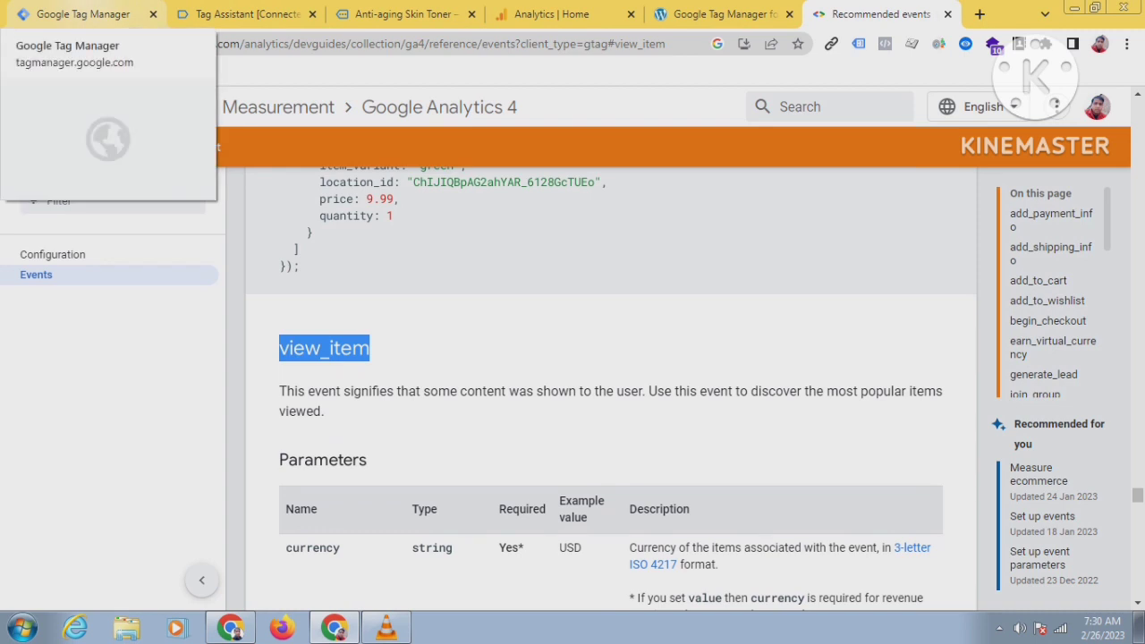
click(84, 13)
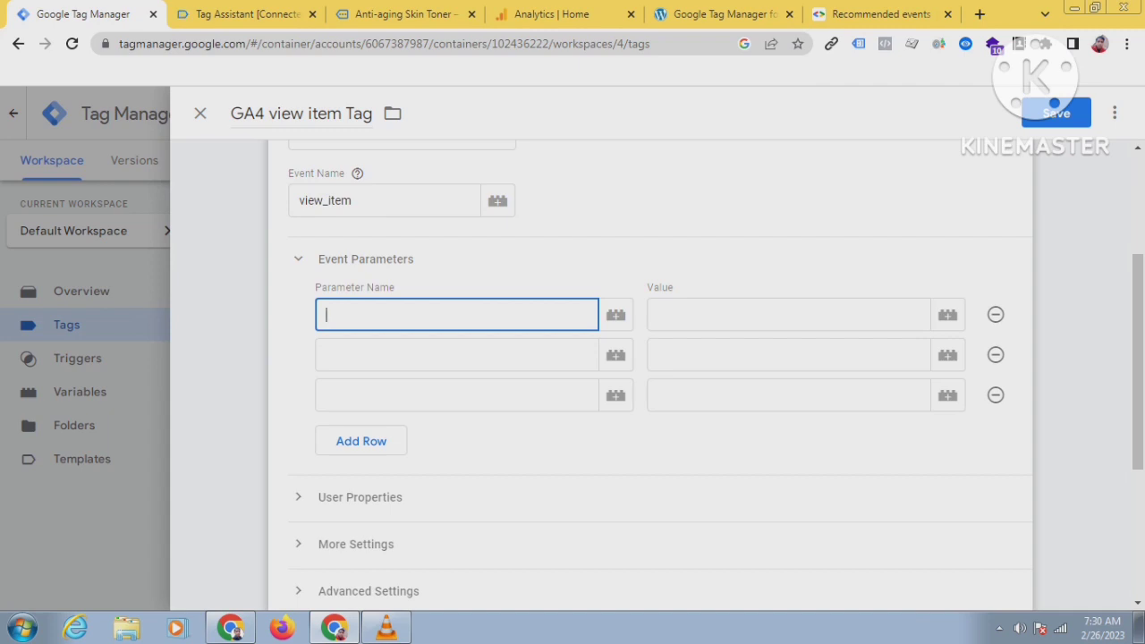
text(currency)
click(659, 314)
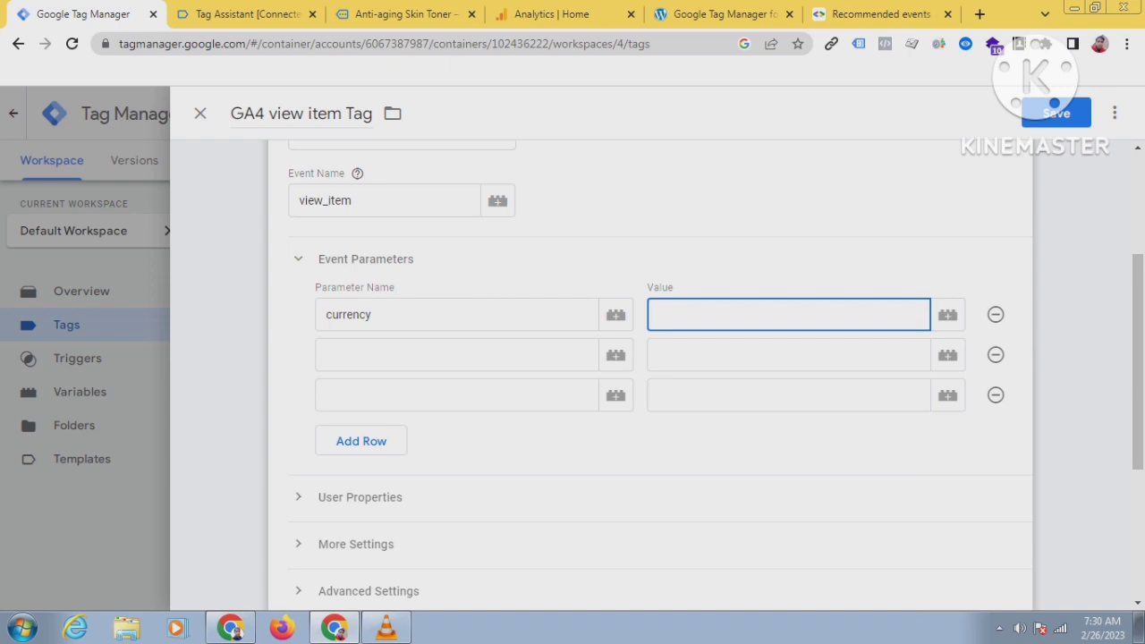
Check the view_item parameters in the Recommended events reference and name the second and third event parameters value and items.
click(327, 355)
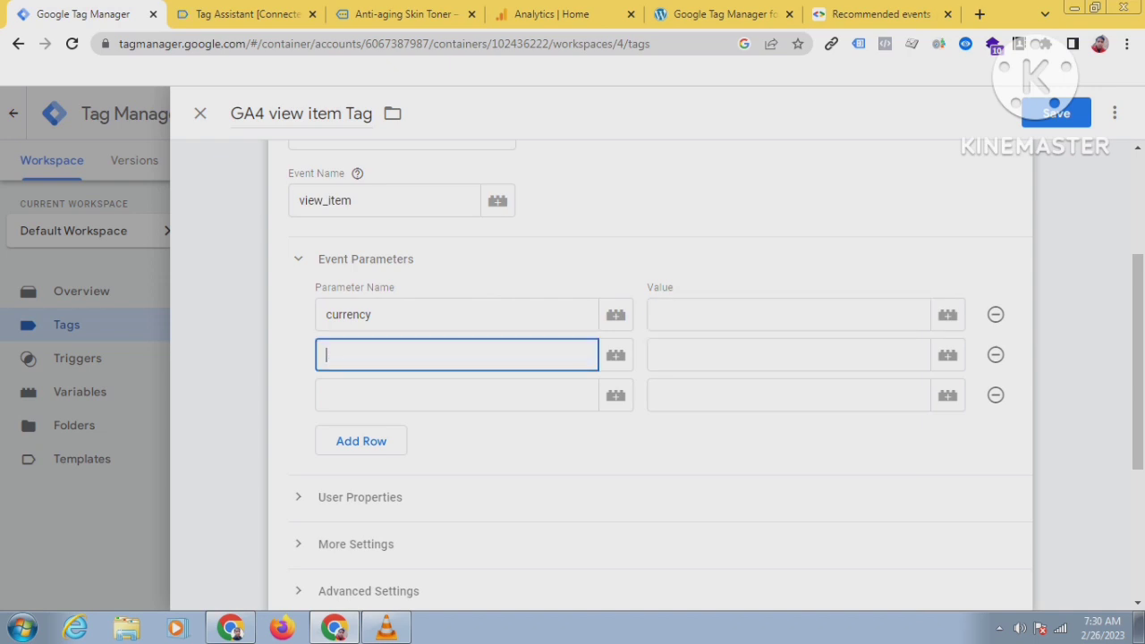
click(877, 14)
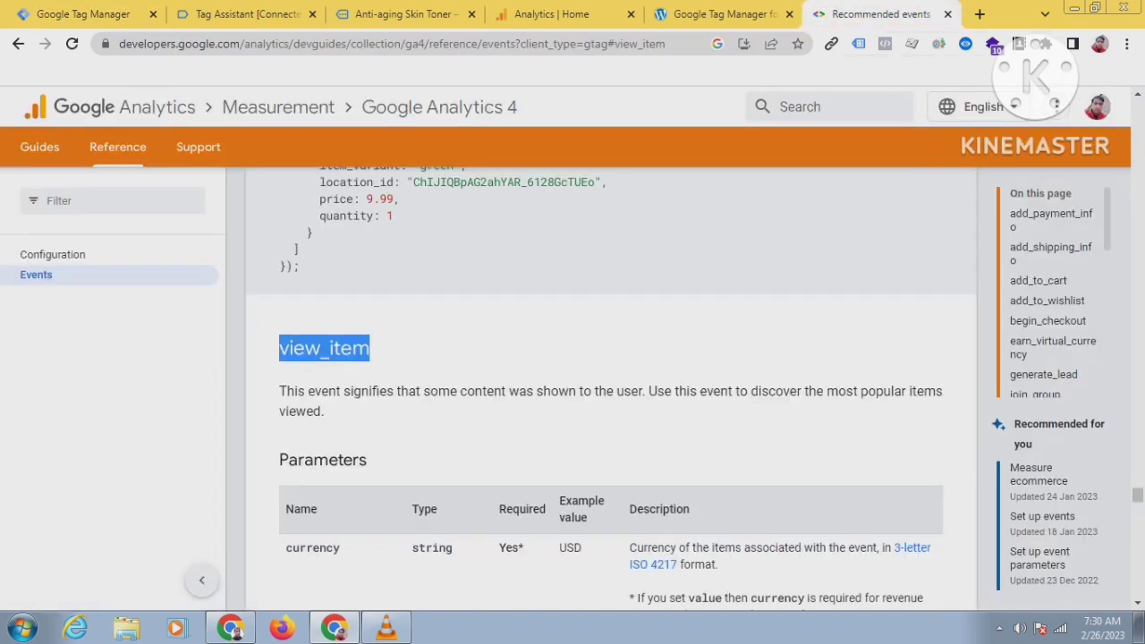
scroll(611, 385, down, 1)
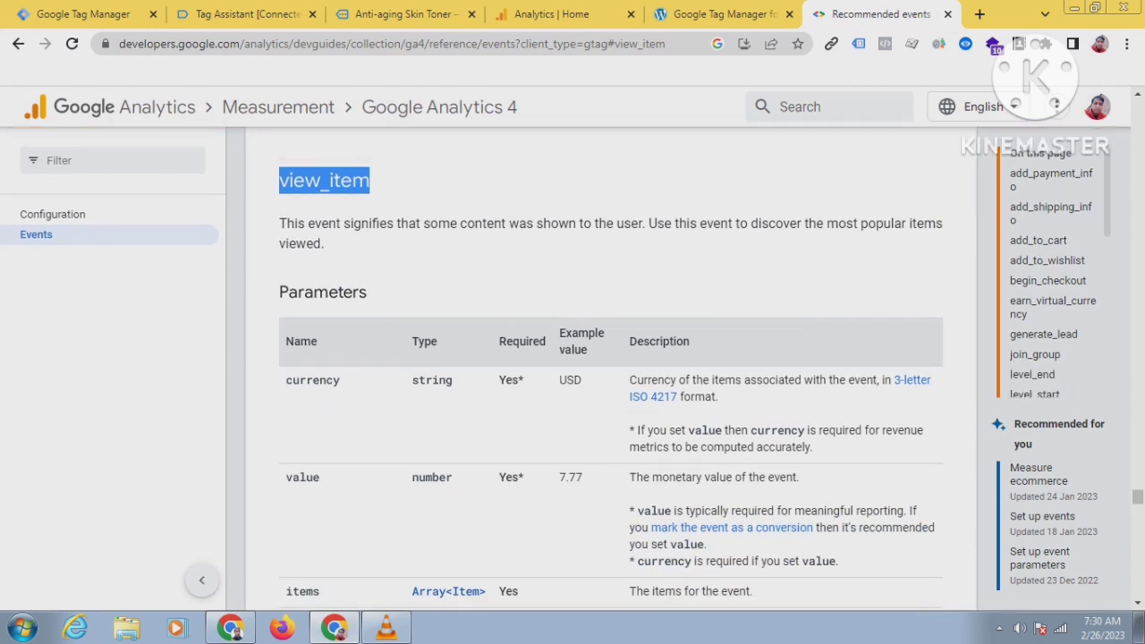
click(84, 14)
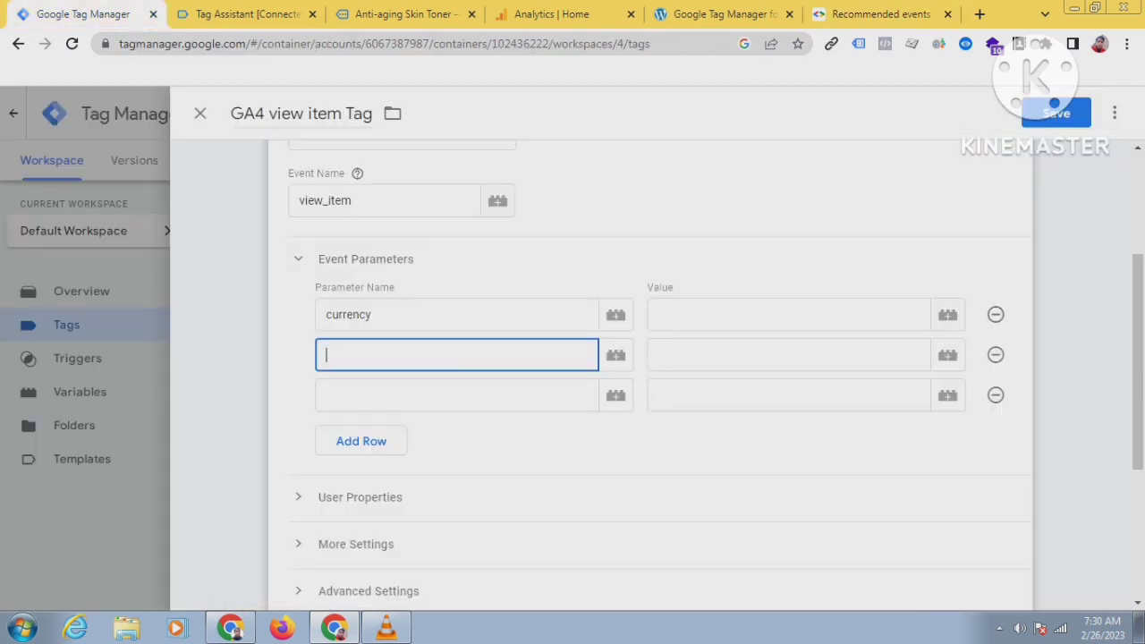
text(value)
click(358, 396)
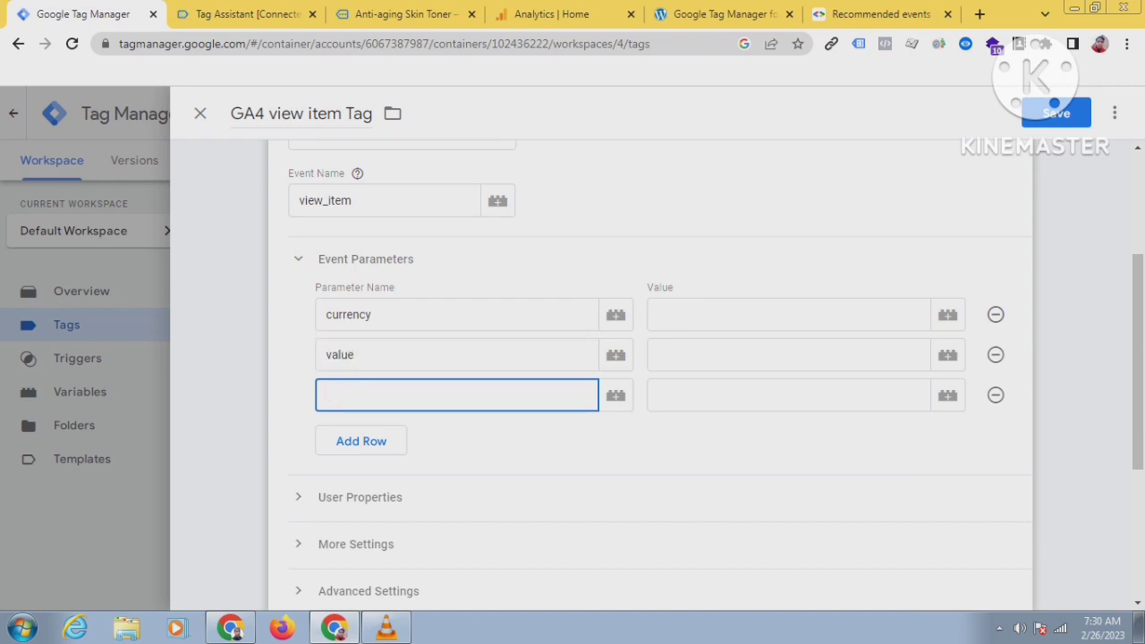
text(items)
Create a new variable for the currency parameter's value and name it "dlv ecommerce currency".
click(787, 315)
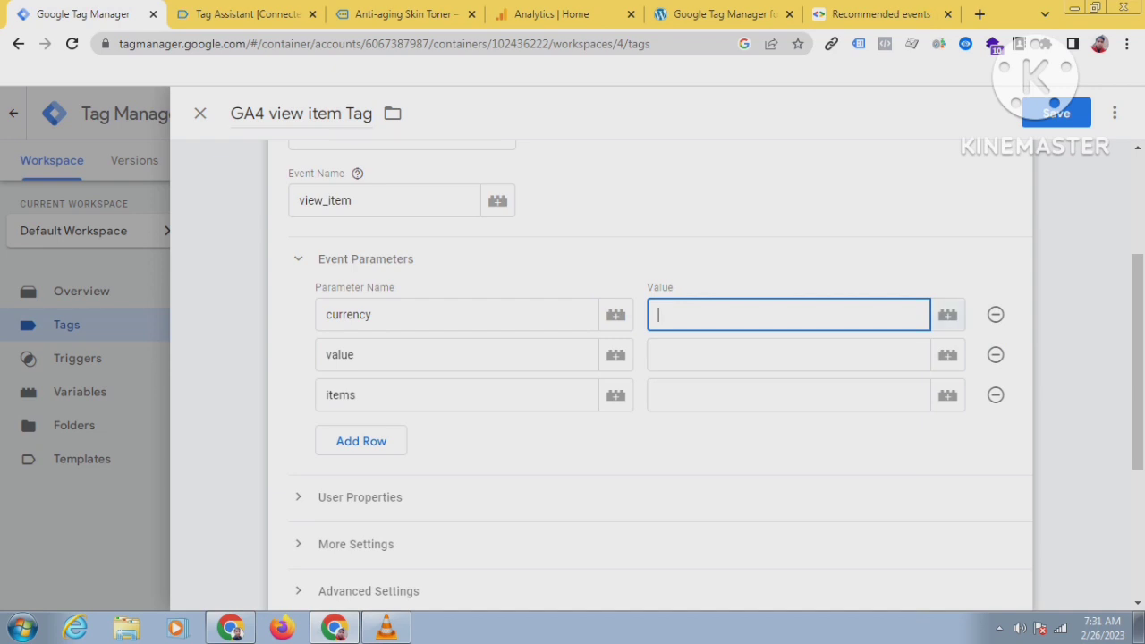
click(948, 315)
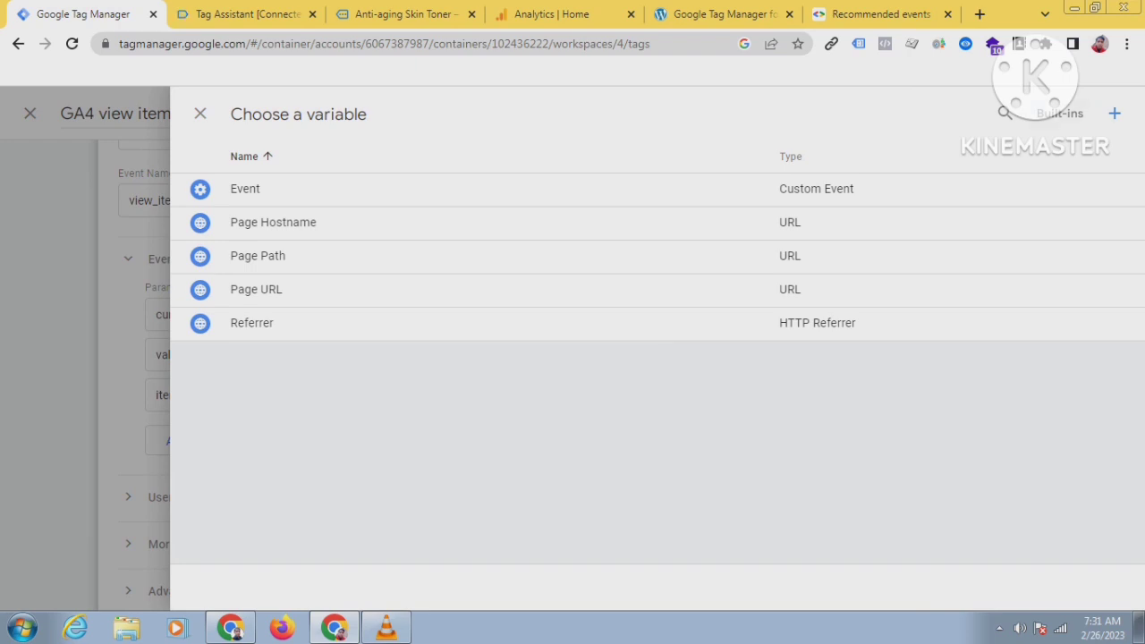
click(1114, 113)
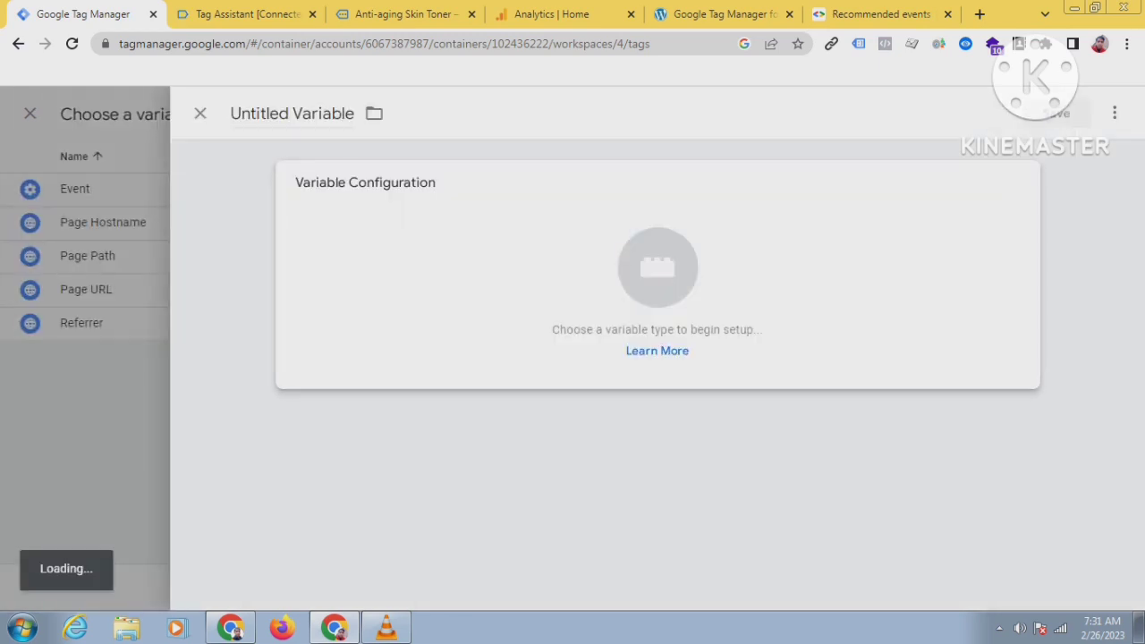
triple_click(250, 113)
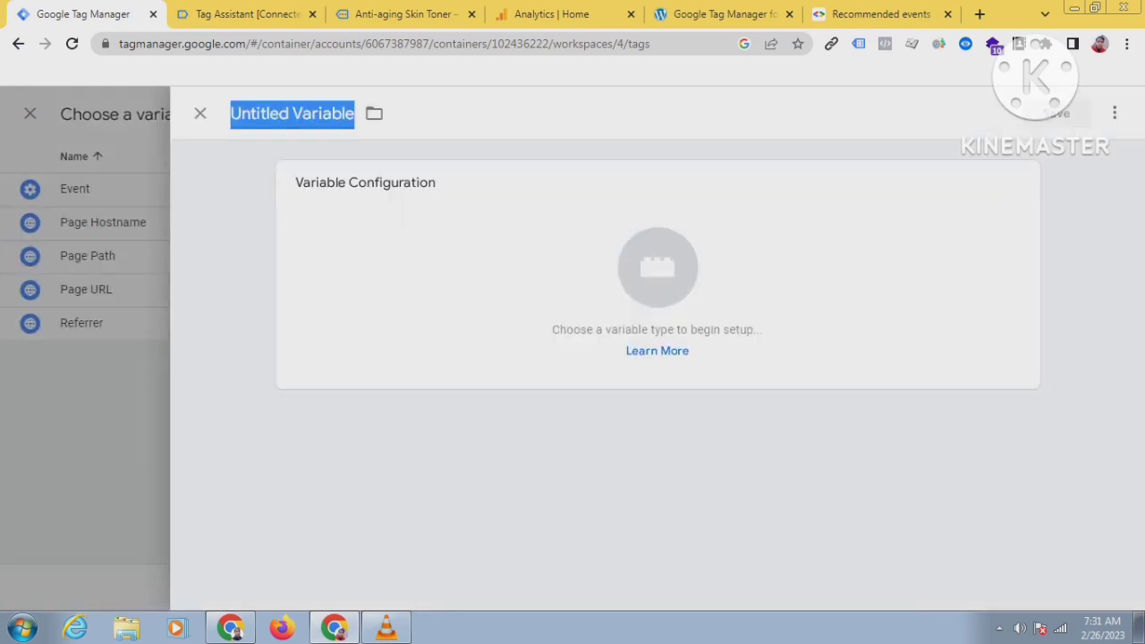
text(dl)
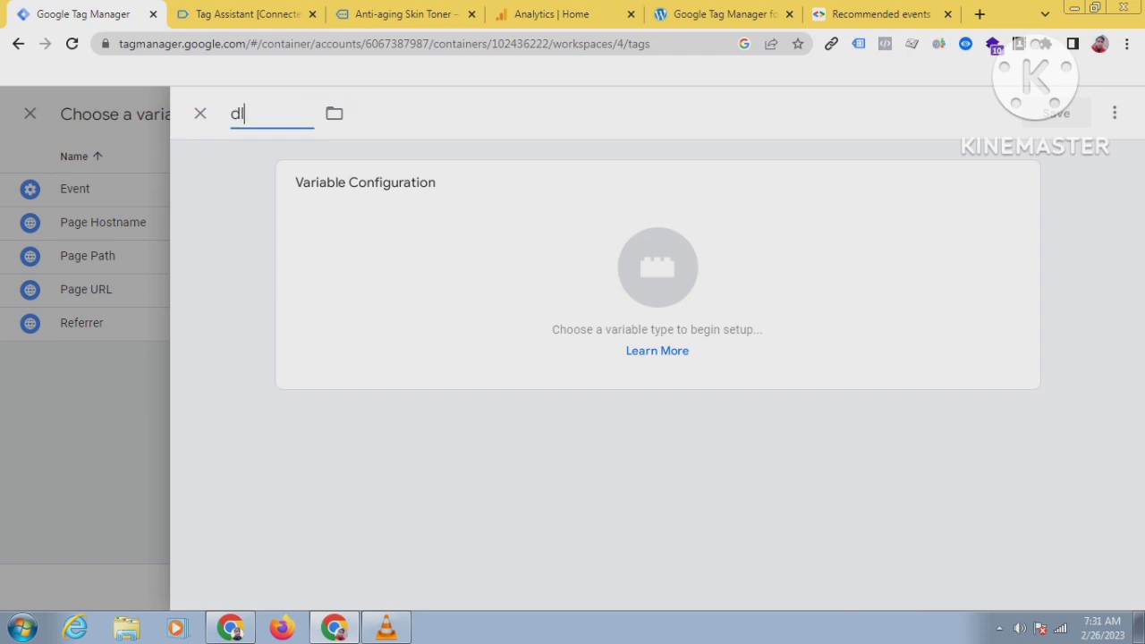
text(v ecommerce)
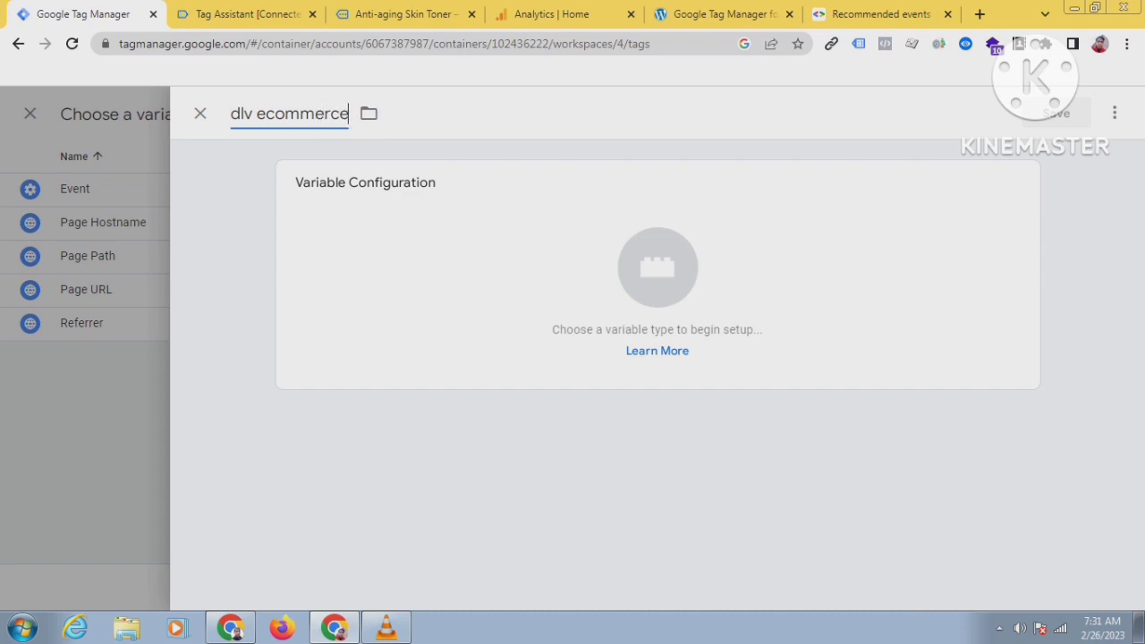
text( curren)
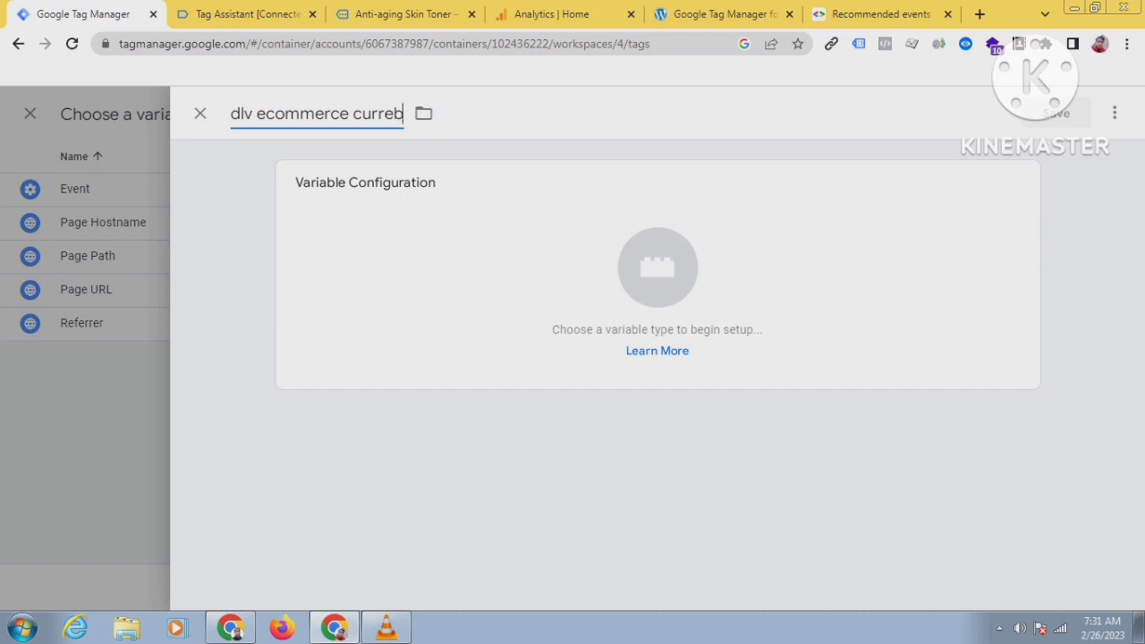
key(BackSpace)
text(ncy)
Set the type of the dlv ecommerce currency variable to Data Layer Variable.
click(657, 336)
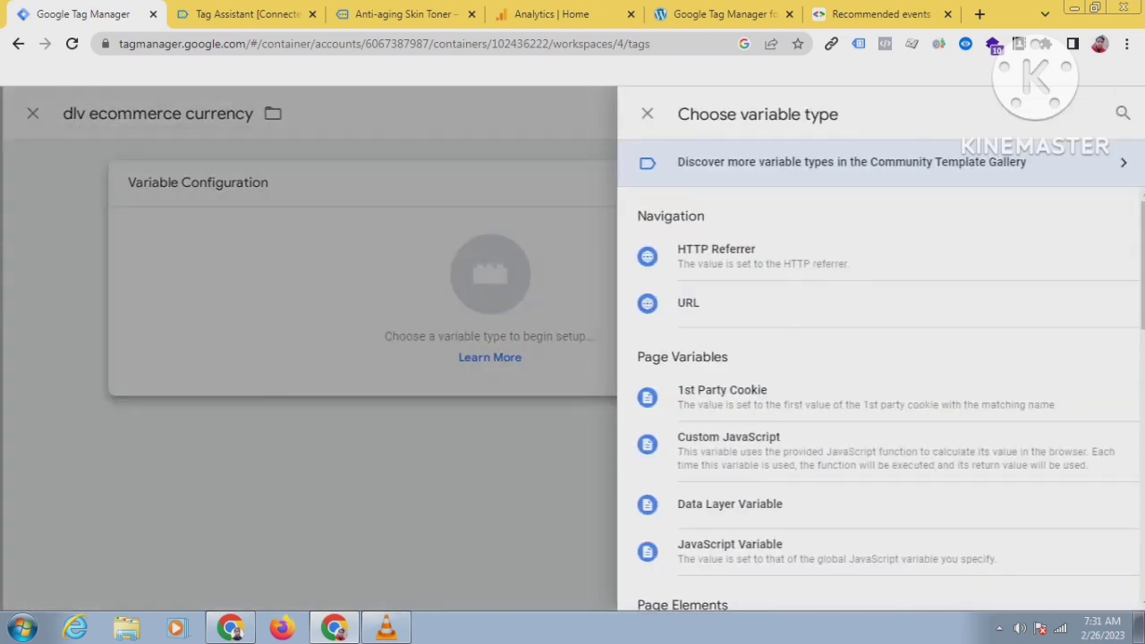
scroll(658, 336, down, 2)
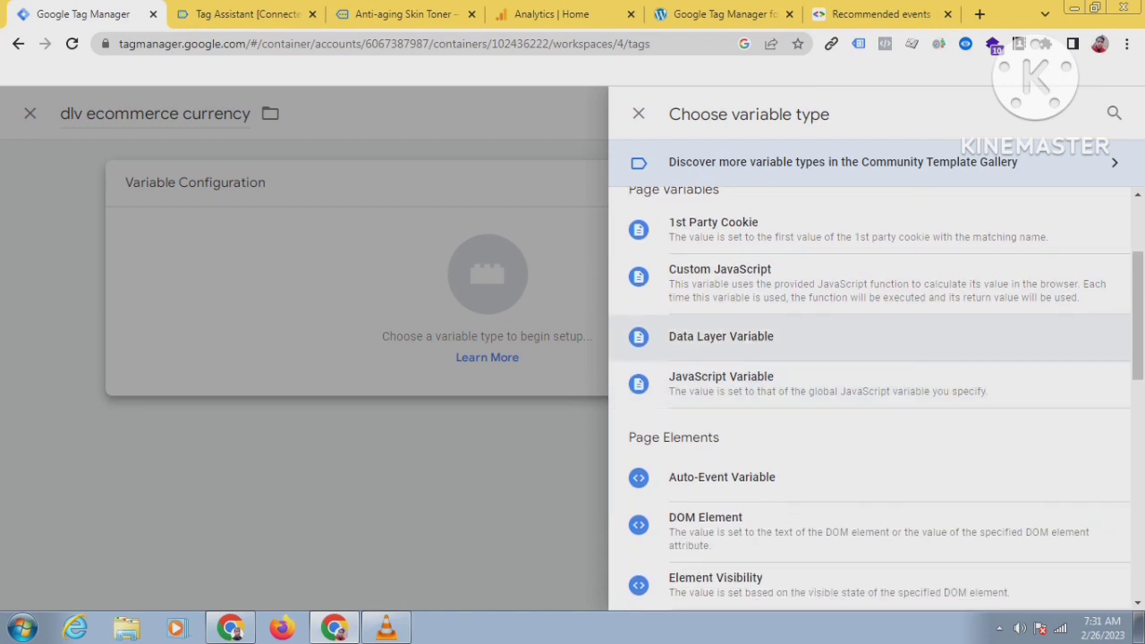
click(721, 336)
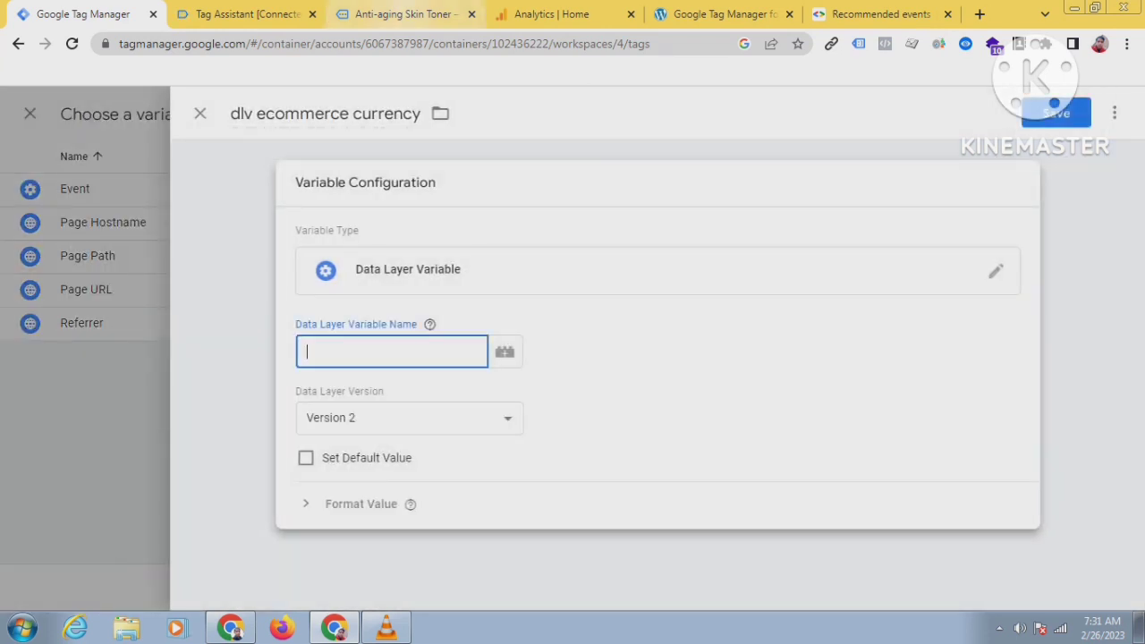
Switch to Tag Assistant and copy the key name ecommerce from the view_item event's data layer values.
click(241, 13)
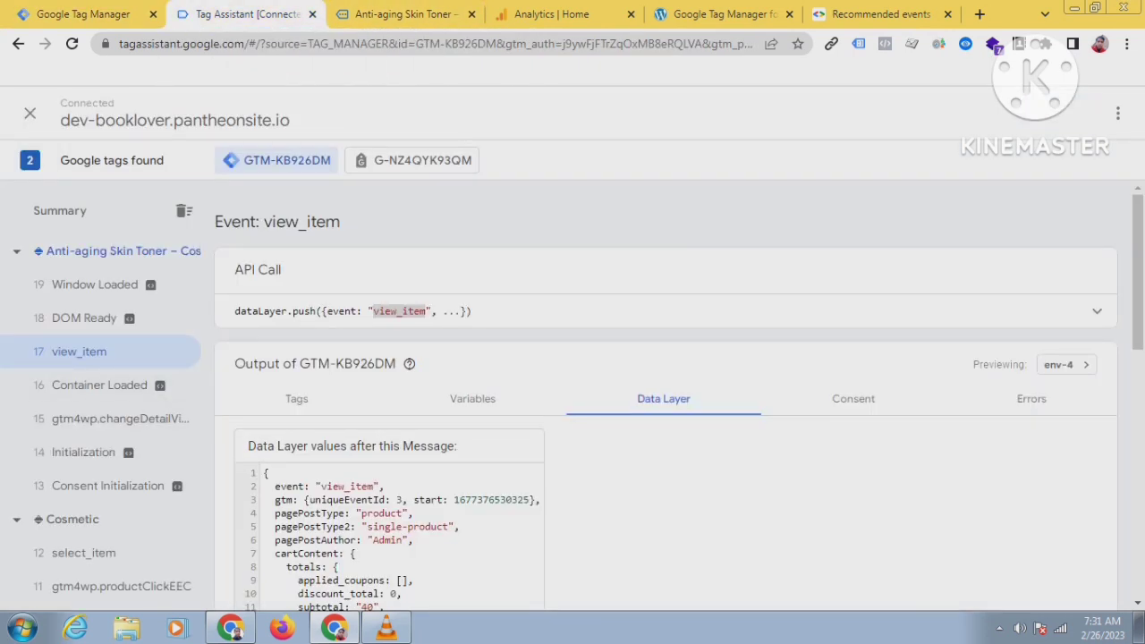
scroll(679, 403, down, 2)
scroll(679, 402, down, 6)
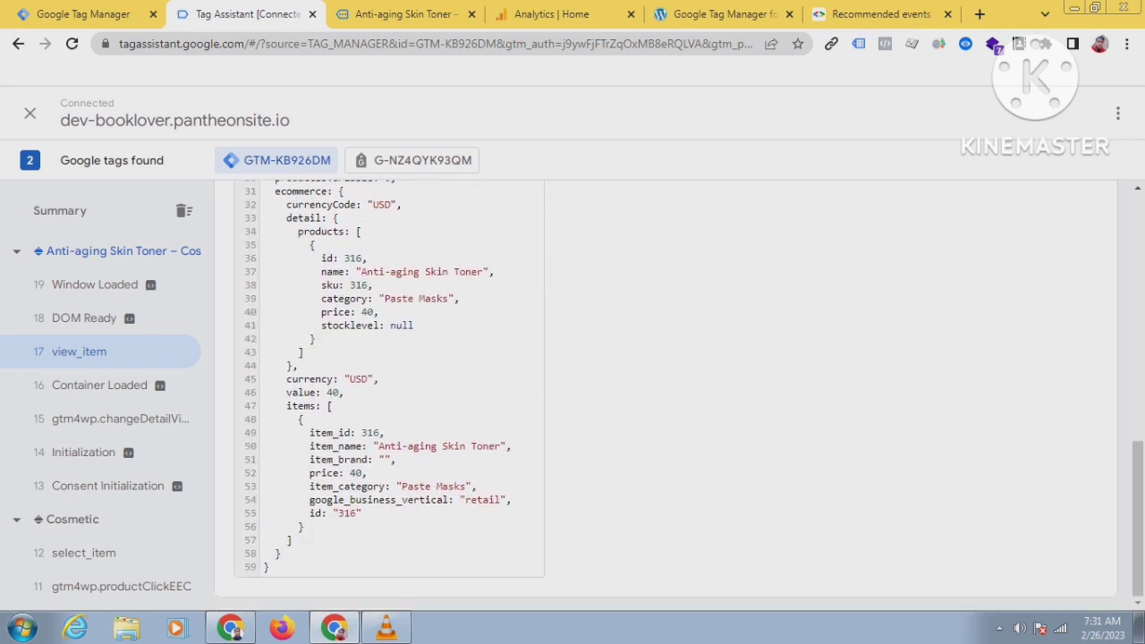
scroll(309, 379, up, 3)
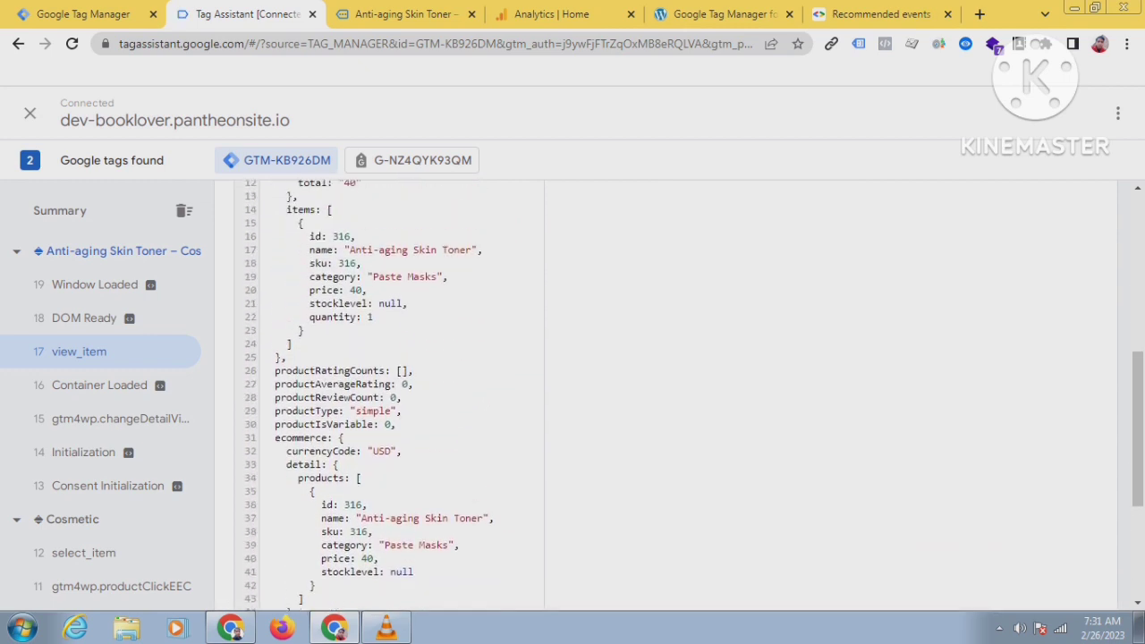
scroll(389, 393, up, 2)
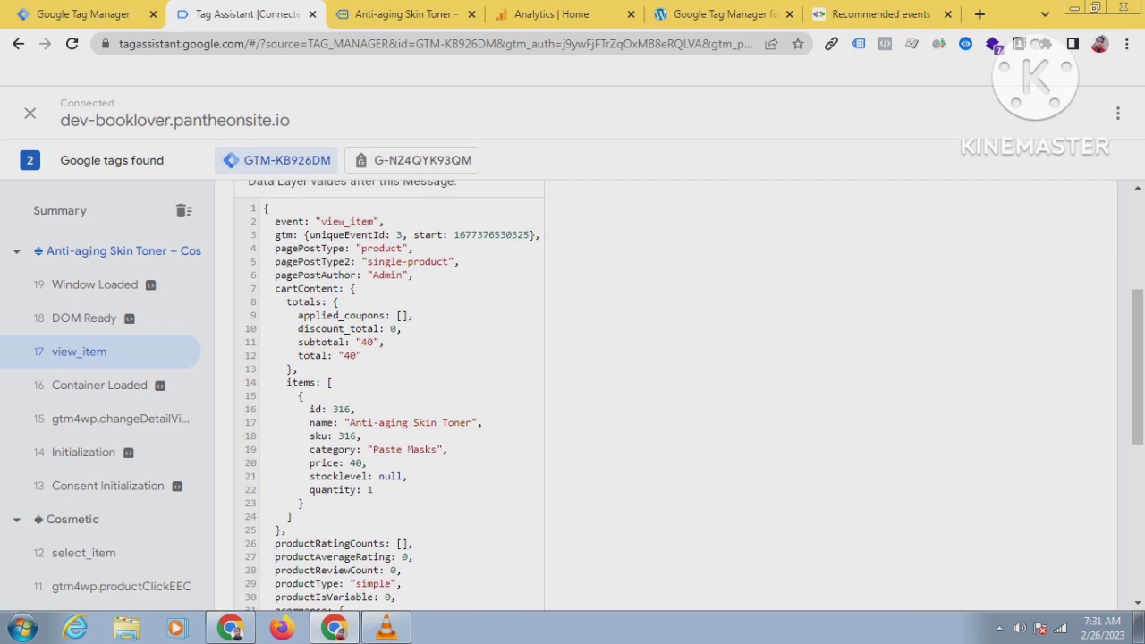
scroll(666, 393, up, 1)
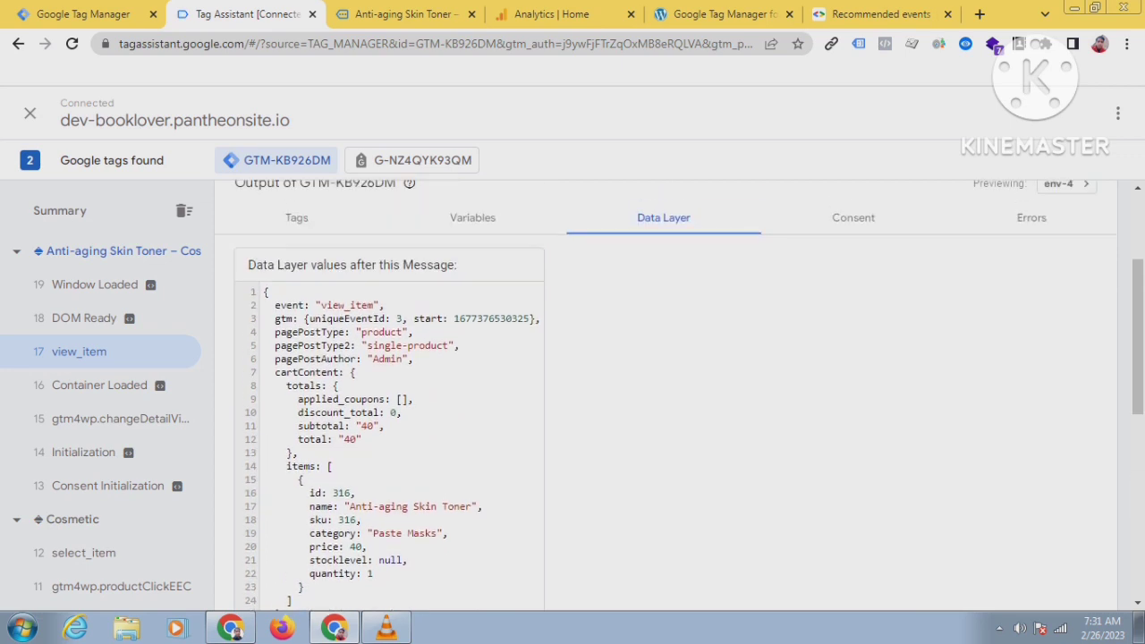
scroll(309, 546, down, 5)
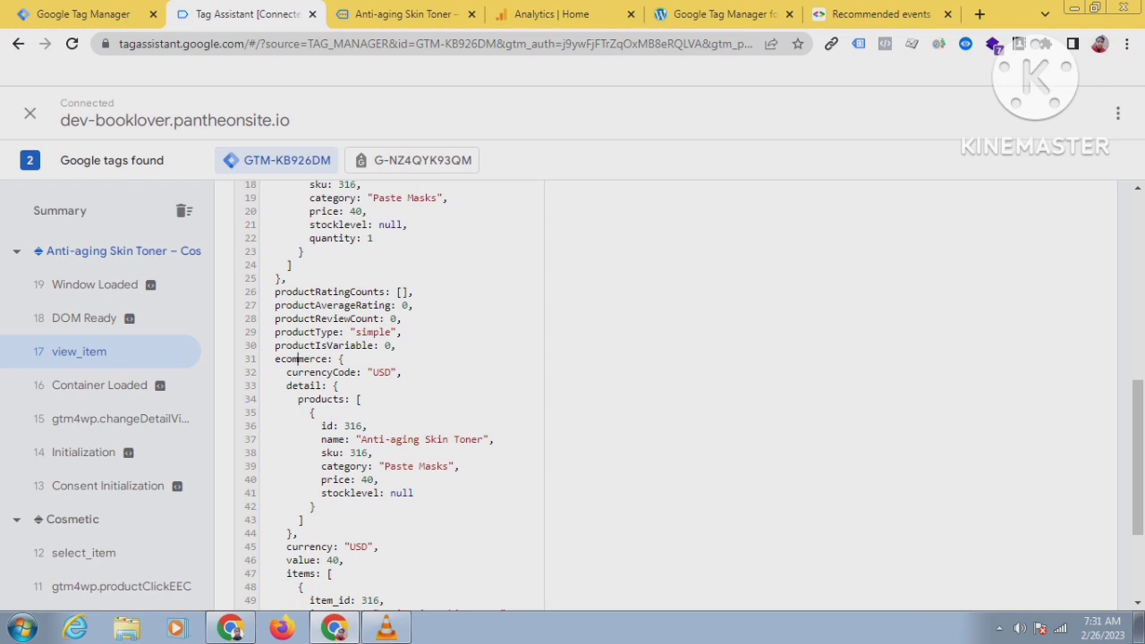
double_click(300, 358)
right_click(300, 359)
click(335, 375)
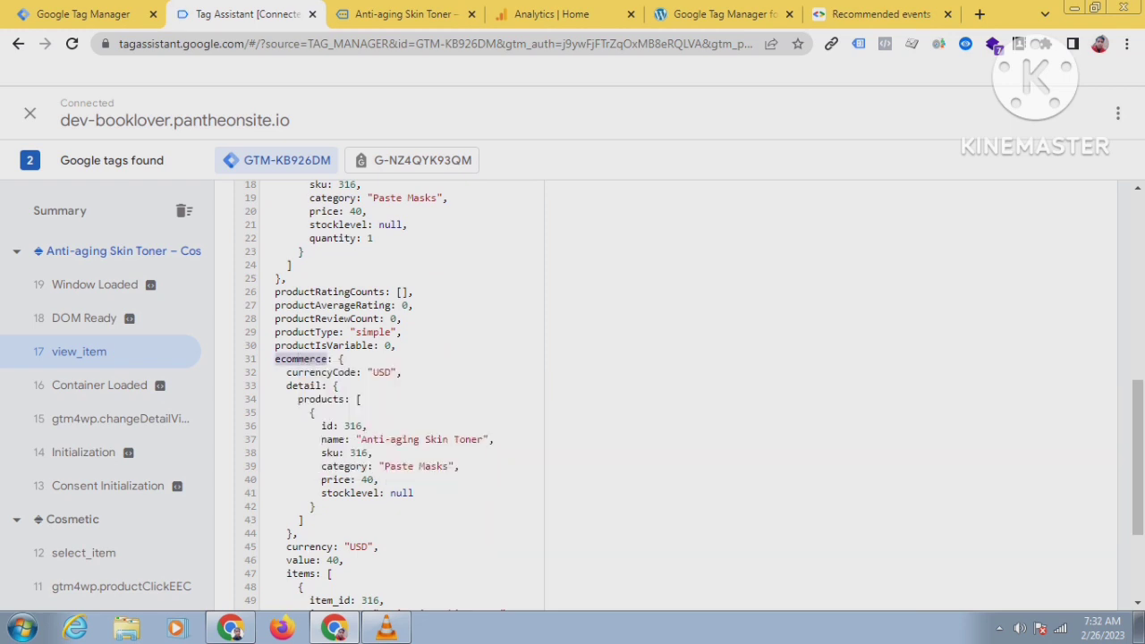
Return to Tag Manager and enter the copied key followed by a dot, "ecommerce.", as the Data Layer Variable Name.
scroll(384, 385, down, 3)
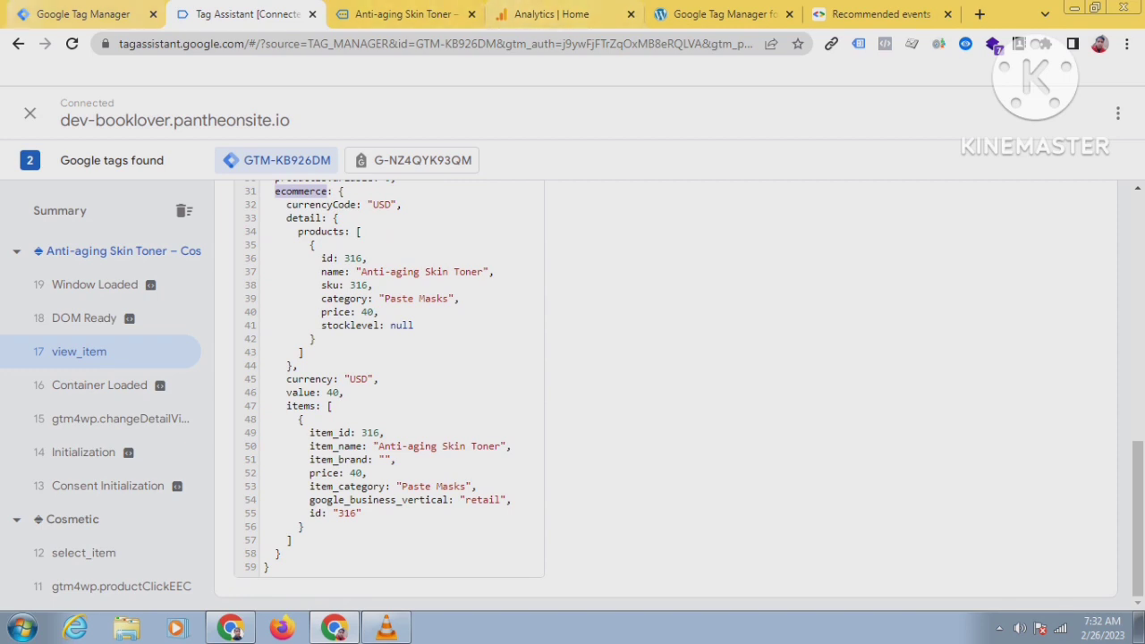
click(83, 14)
right_click(325, 344)
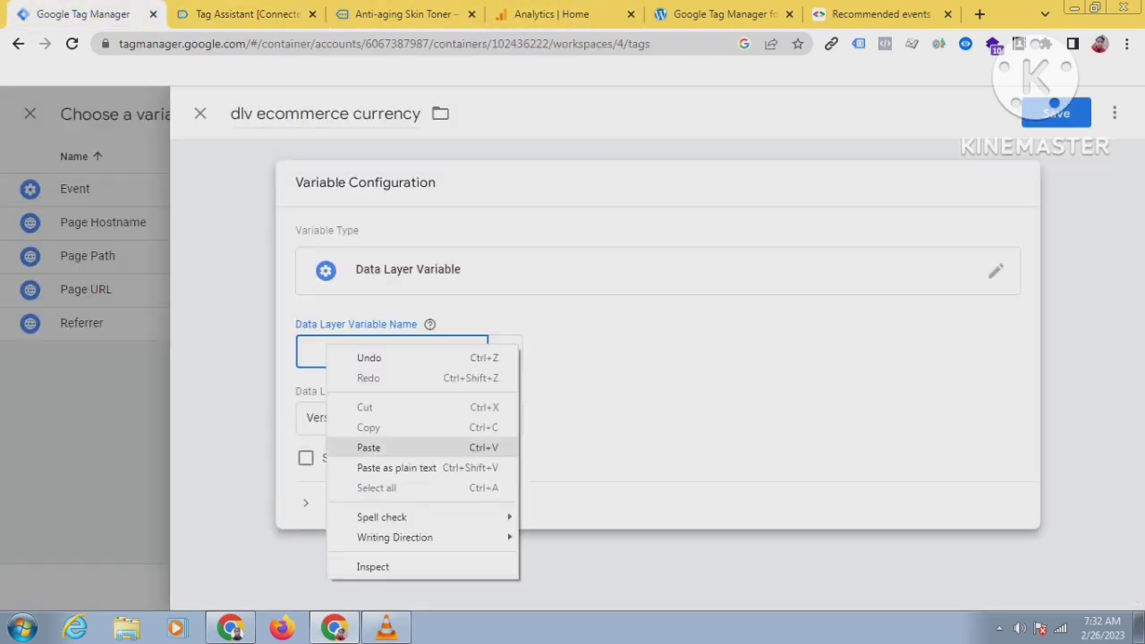
click(358, 447)
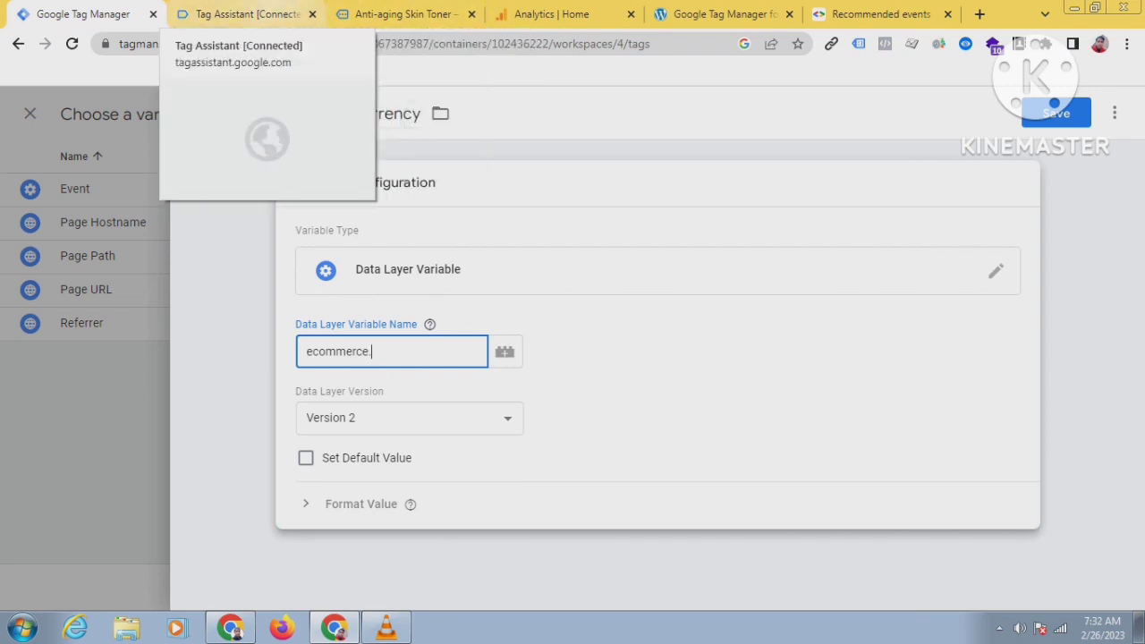
Copy the currency key from Tag Assistant's data layer to complete the variable name as ecommerce.currency, and save the variable.
click(242, 13)
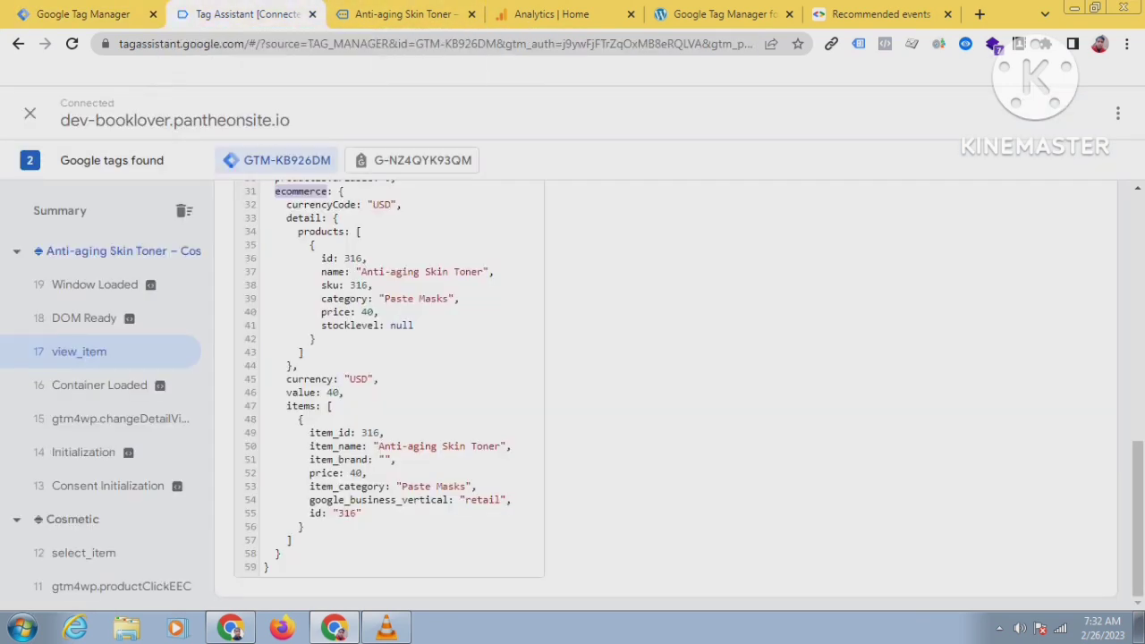
double_click(309, 379)
right_click(289, 382)
click(331, 394)
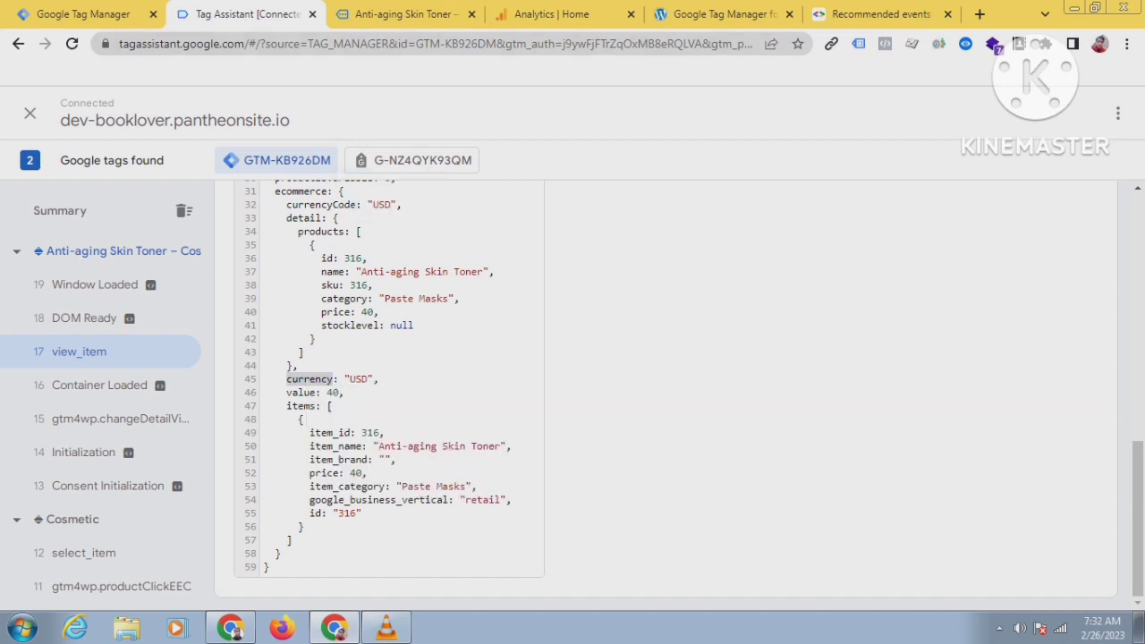
click(83, 14)
right_click(382, 353)
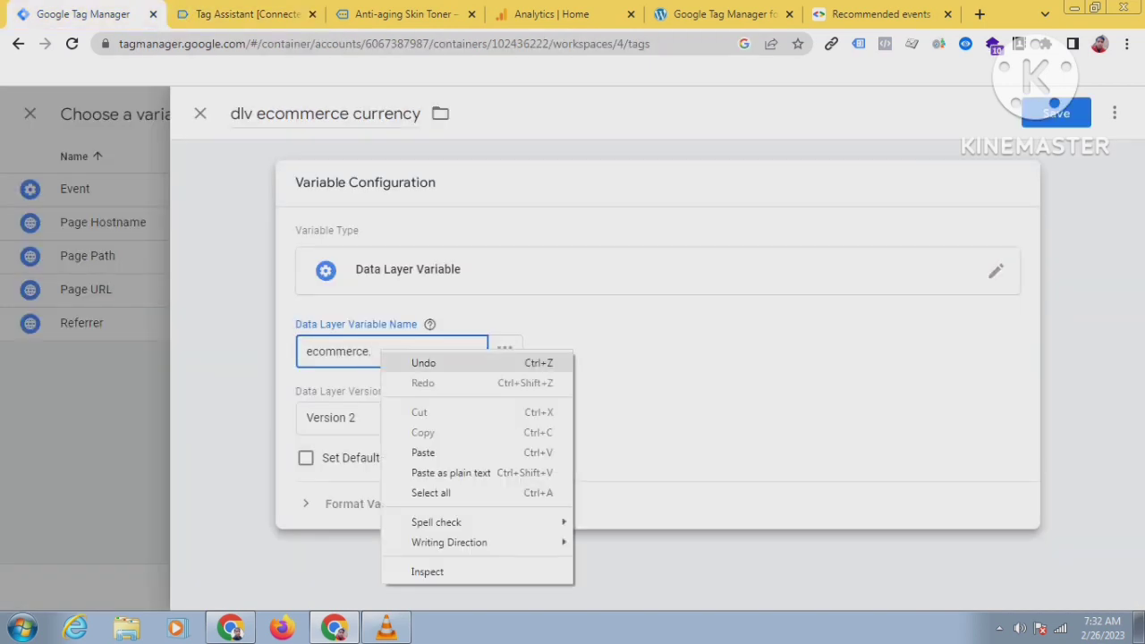
click(423, 452)
click(1054, 105)
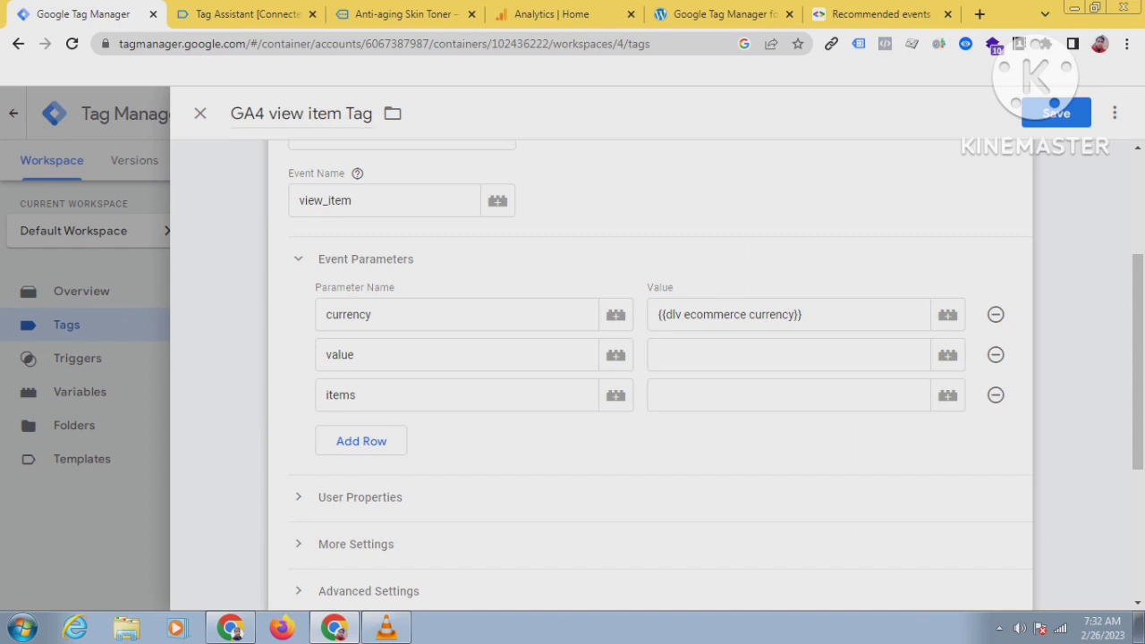
Create a new variable for the value parameter of the GA4 view item Tag and name it "dlv ecommerce view item value".
click(788, 355)
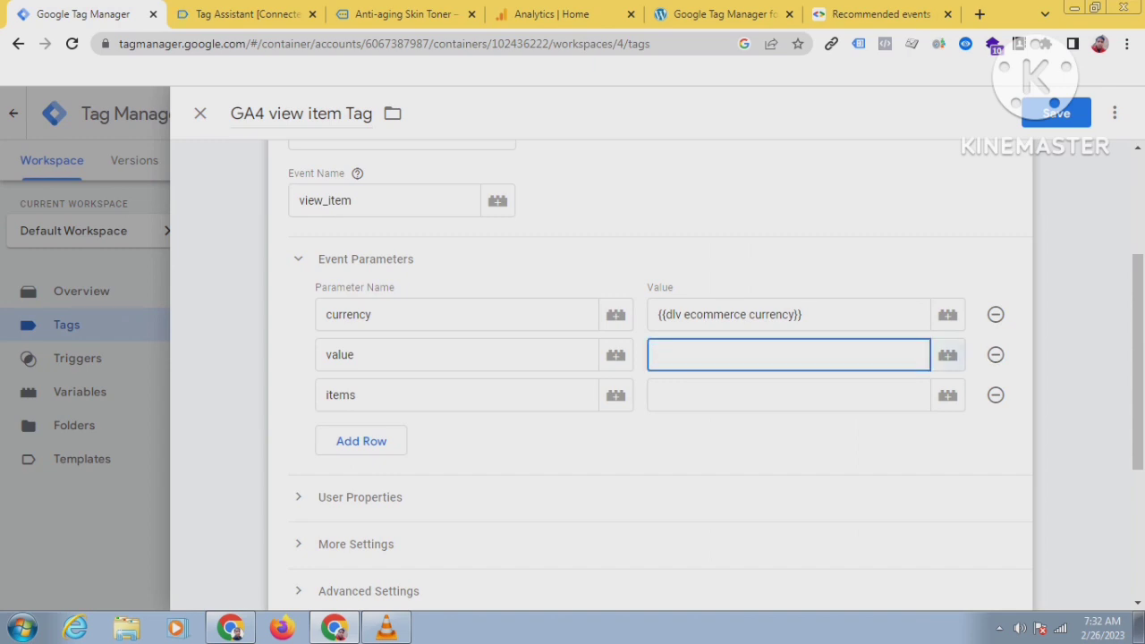
click(947, 354)
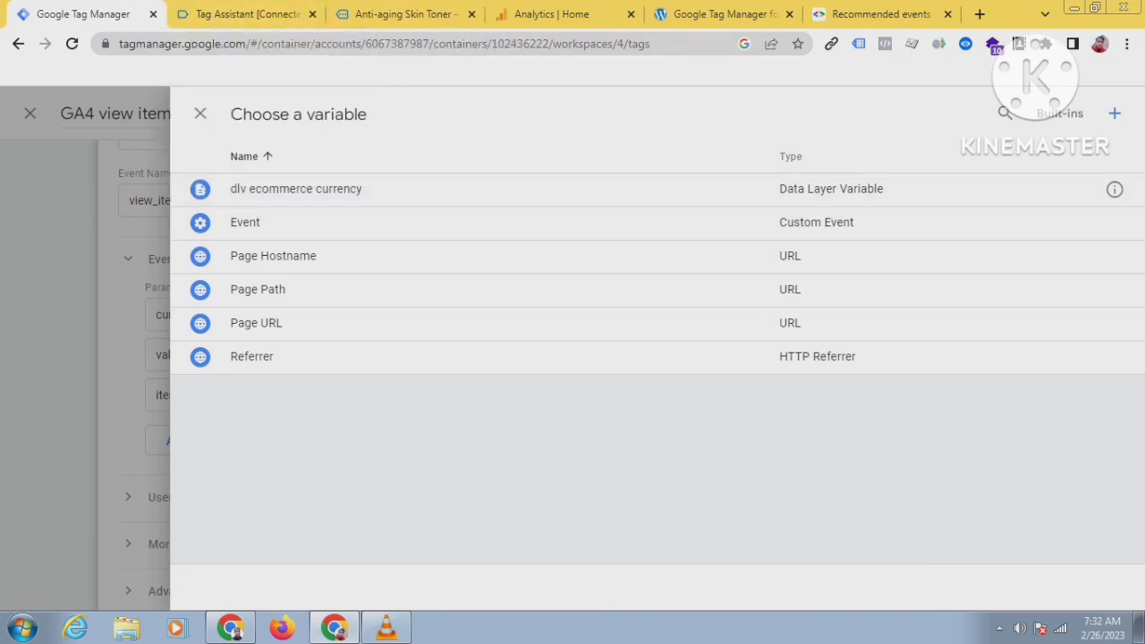
click(1115, 114)
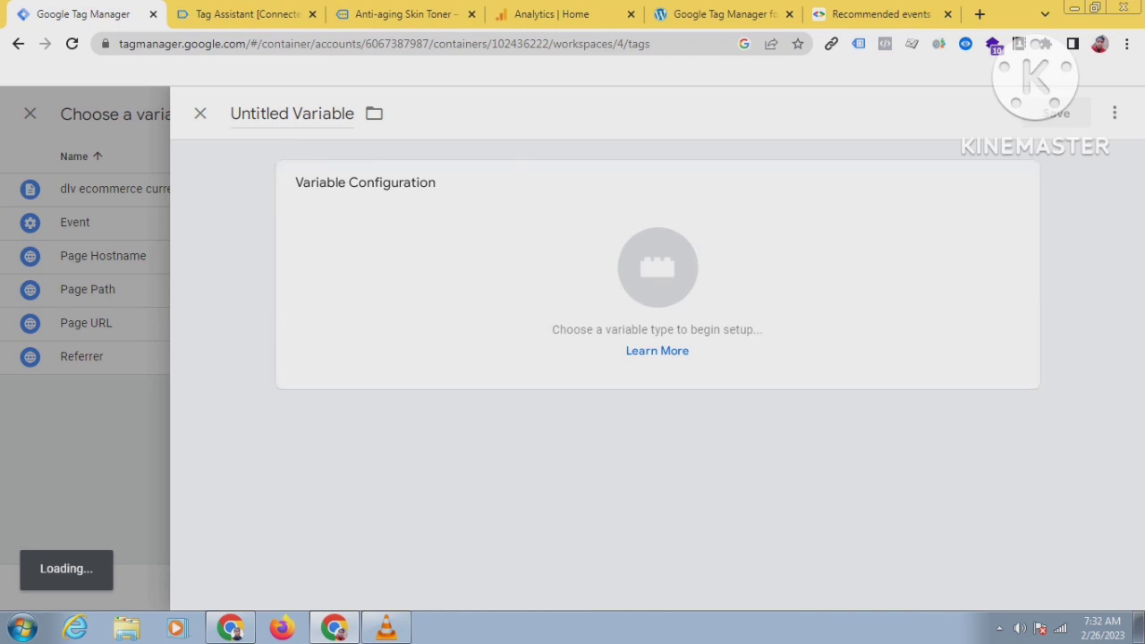
triple_click(278, 113)
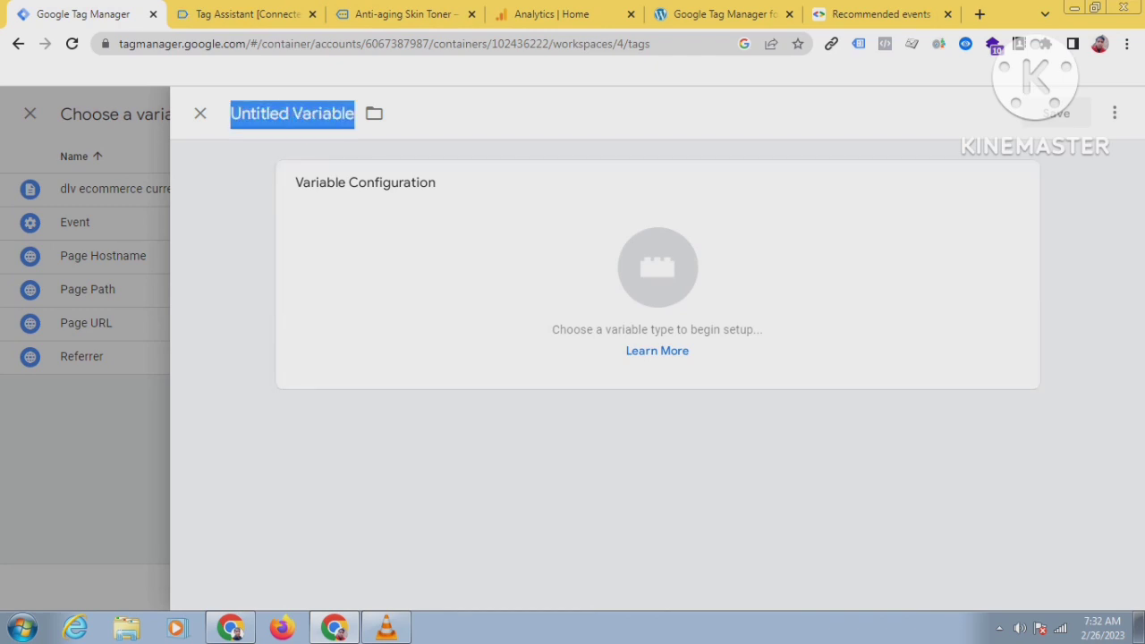
text(dlv )
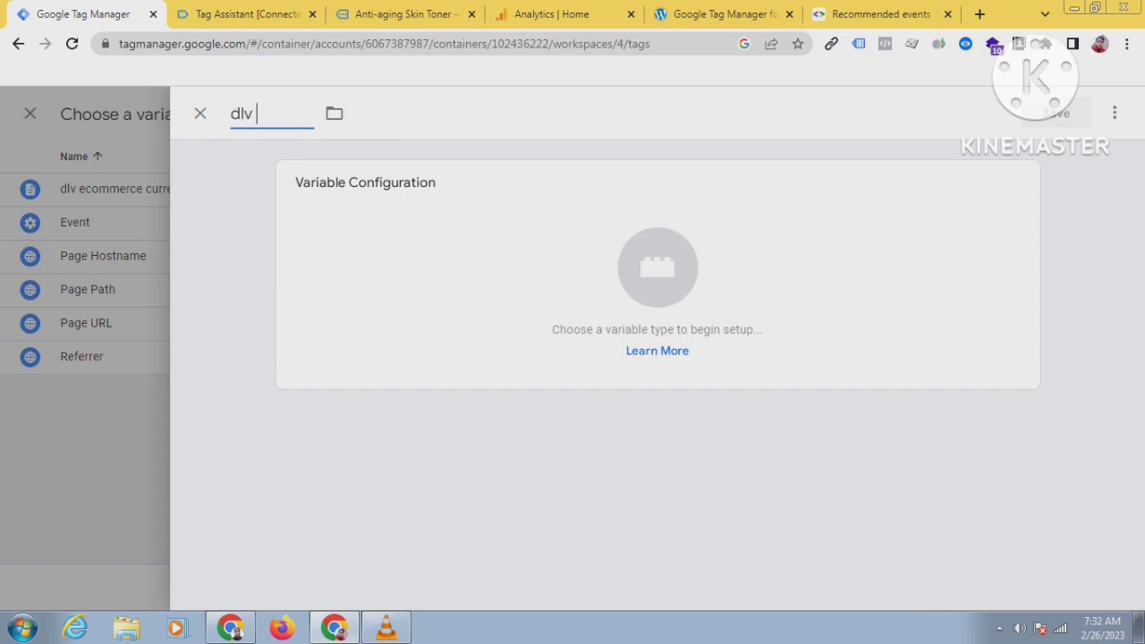
text(ecomme)
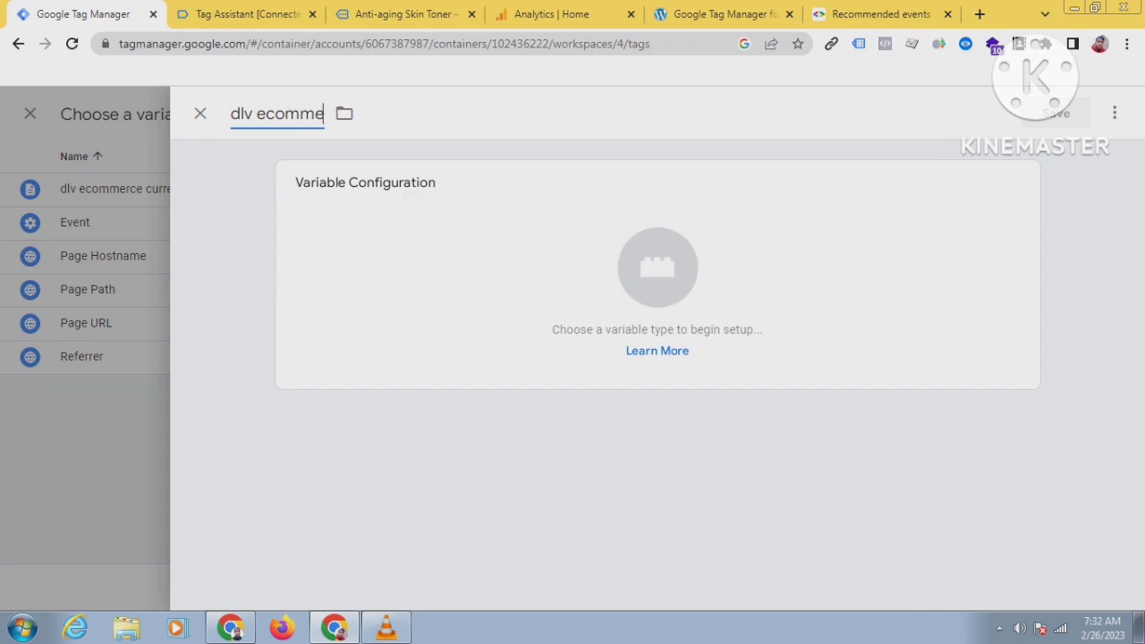
text(rce valu)
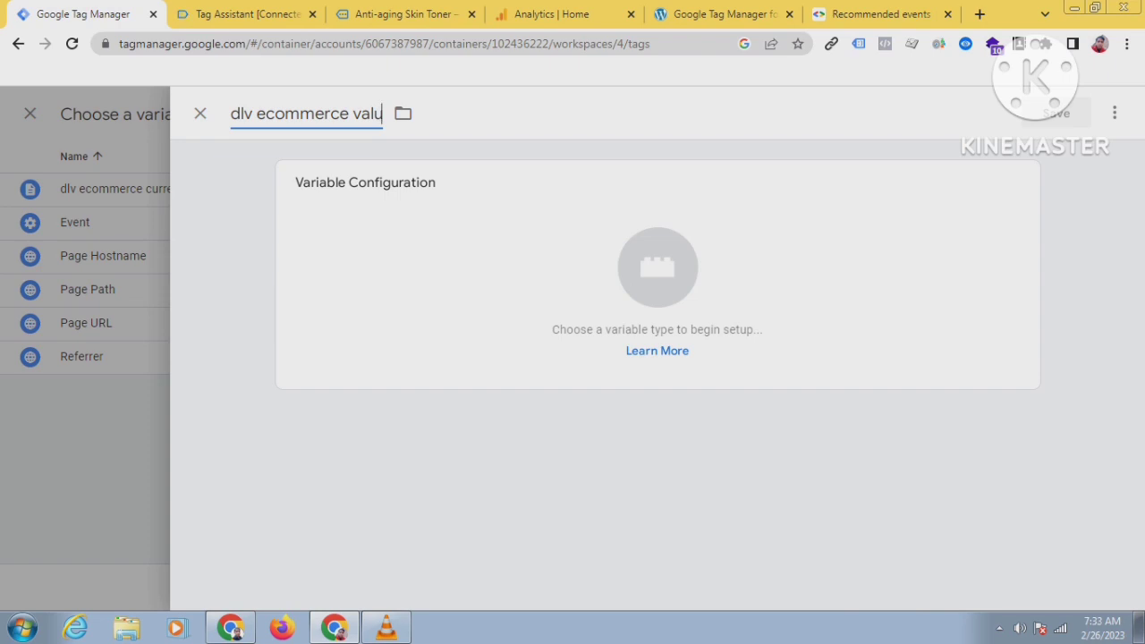
click(354, 114)
text(view)
text( ite)
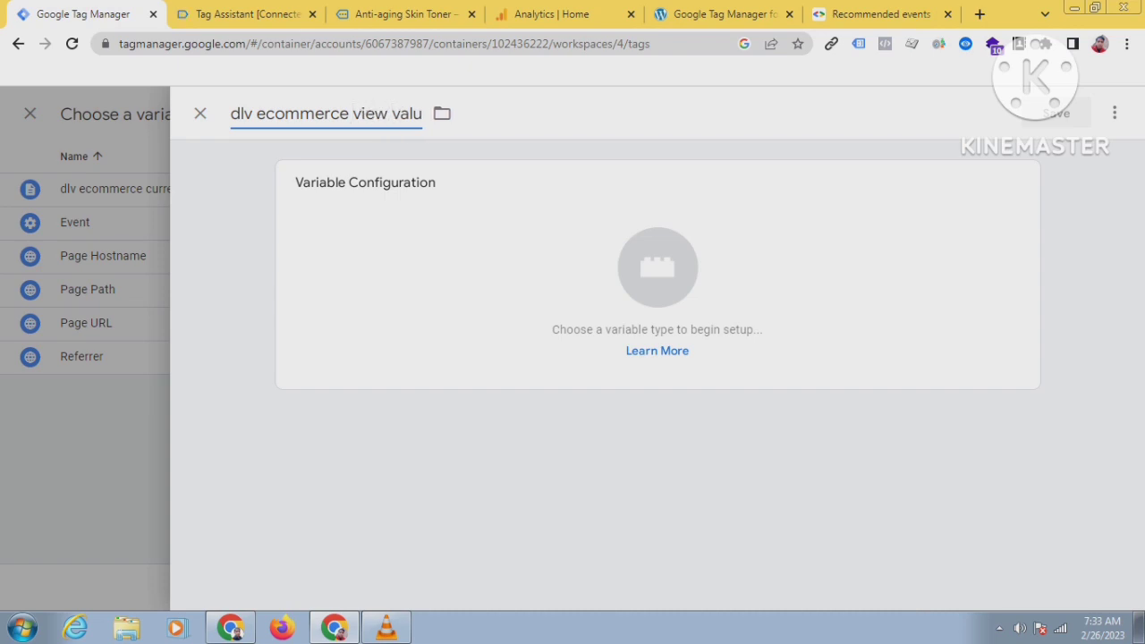
text(m valu)
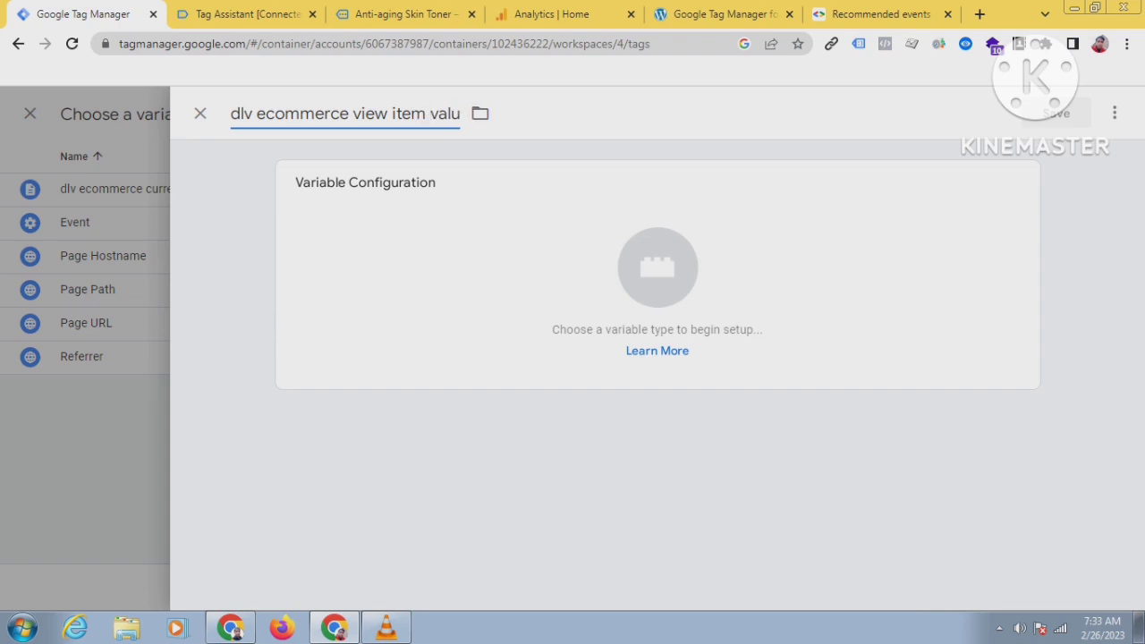
text(e)
Set the type of the dlv ecommerce view item value variable to Data Layer Variable.
click(666, 286)
scroll(715, 308, down, 2)
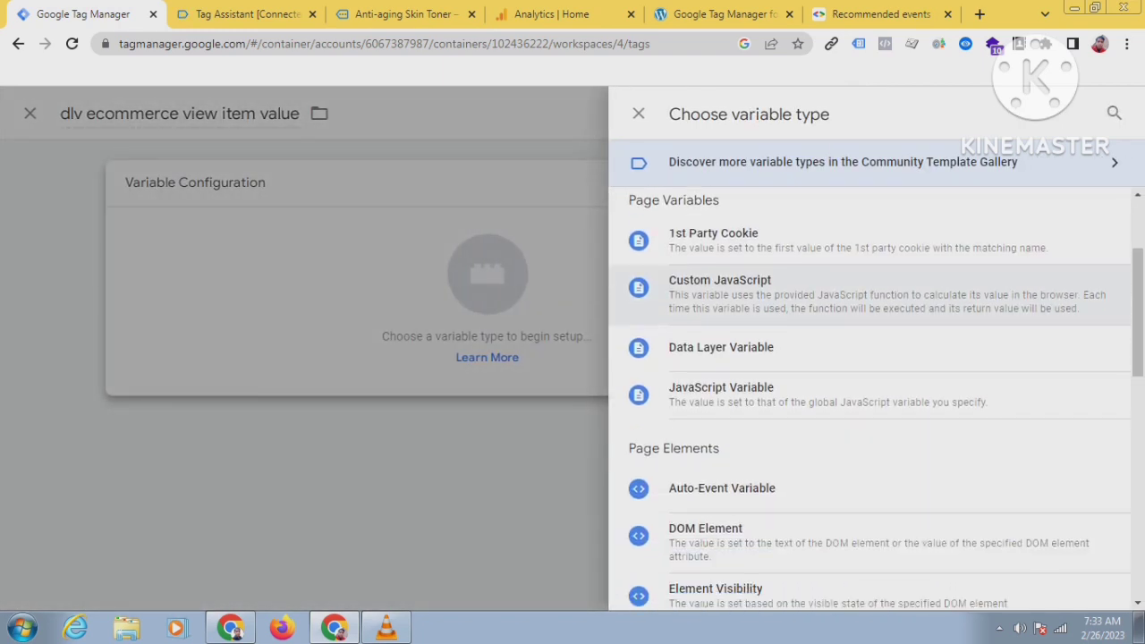
scroll(876, 322, down, 1)
click(721, 336)
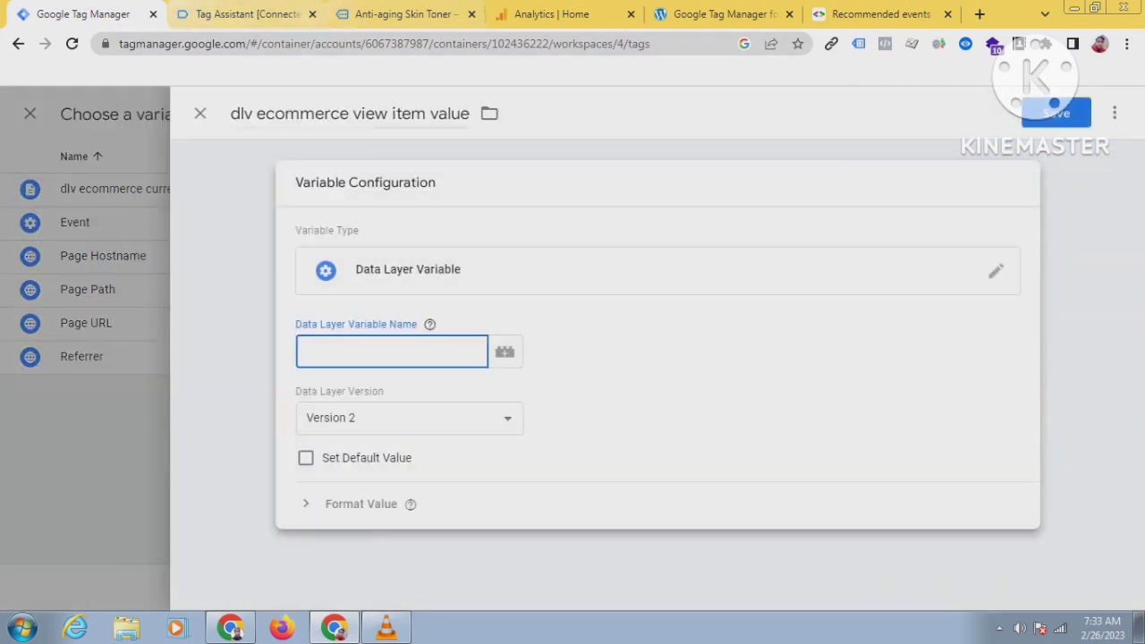
Switch to Tag Assistant, locate price within the view_item event's ecommerce items, and copy the parent key name ecommerce.
click(241, 14)
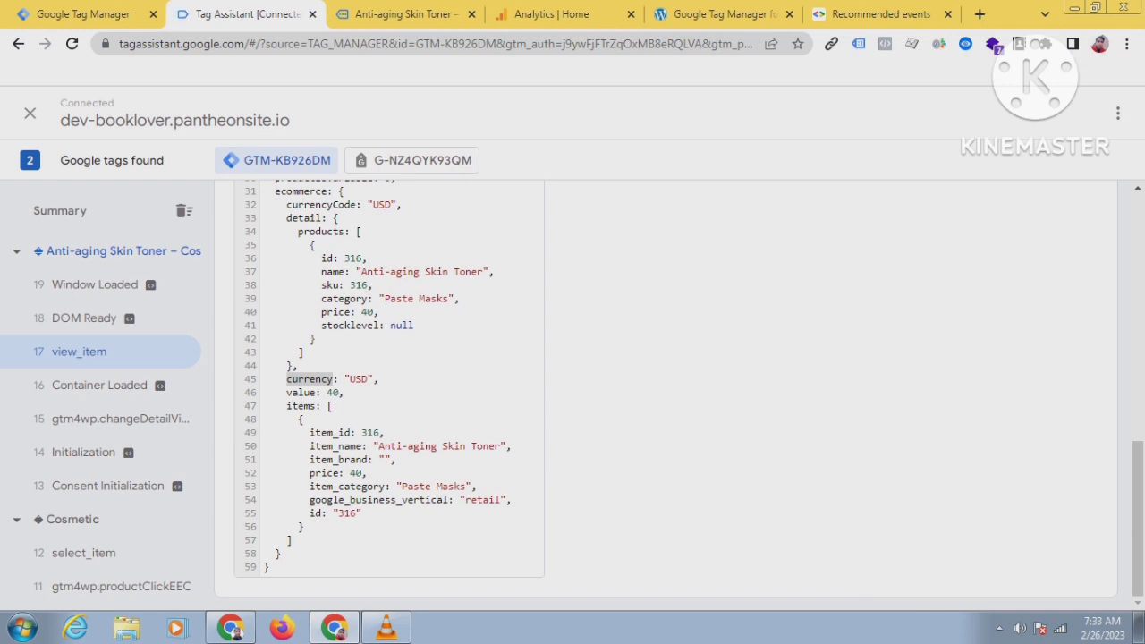
scroll(667, 394, up, 3)
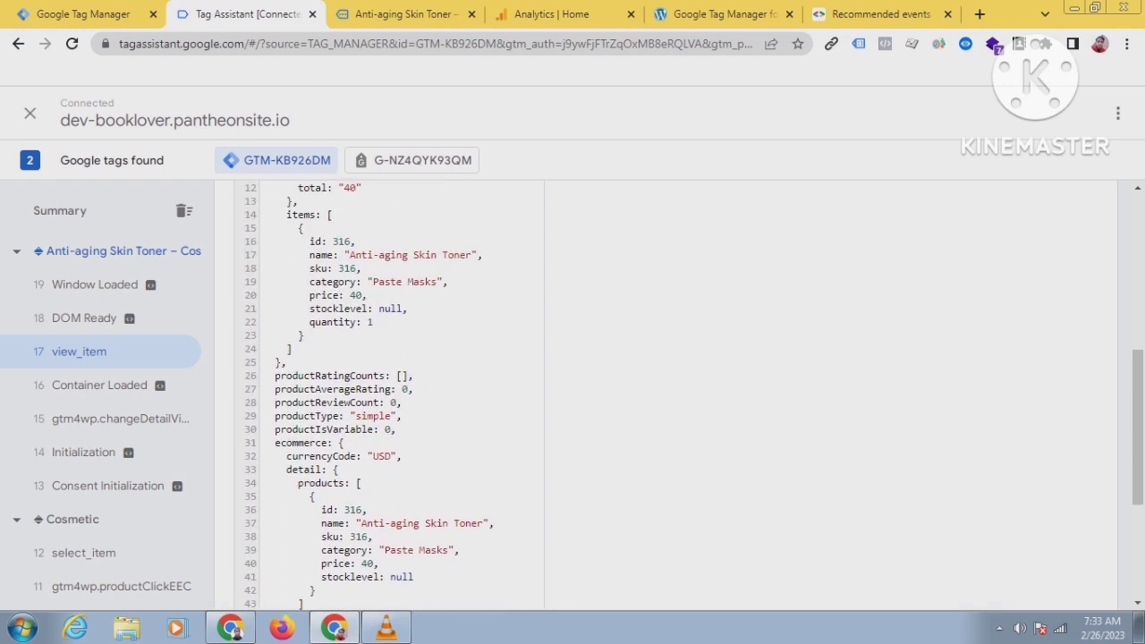
scroll(666, 393, down, 4)
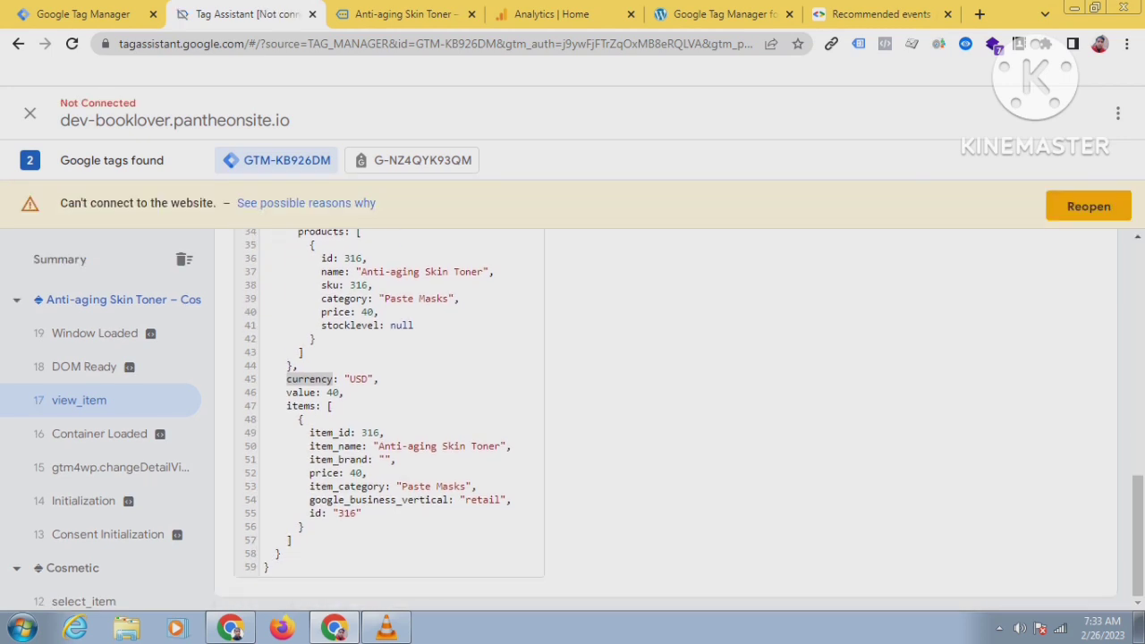
drag(362, 473, 304, 485)
click(327, 472)
double_click(324, 472)
double_click(356, 473)
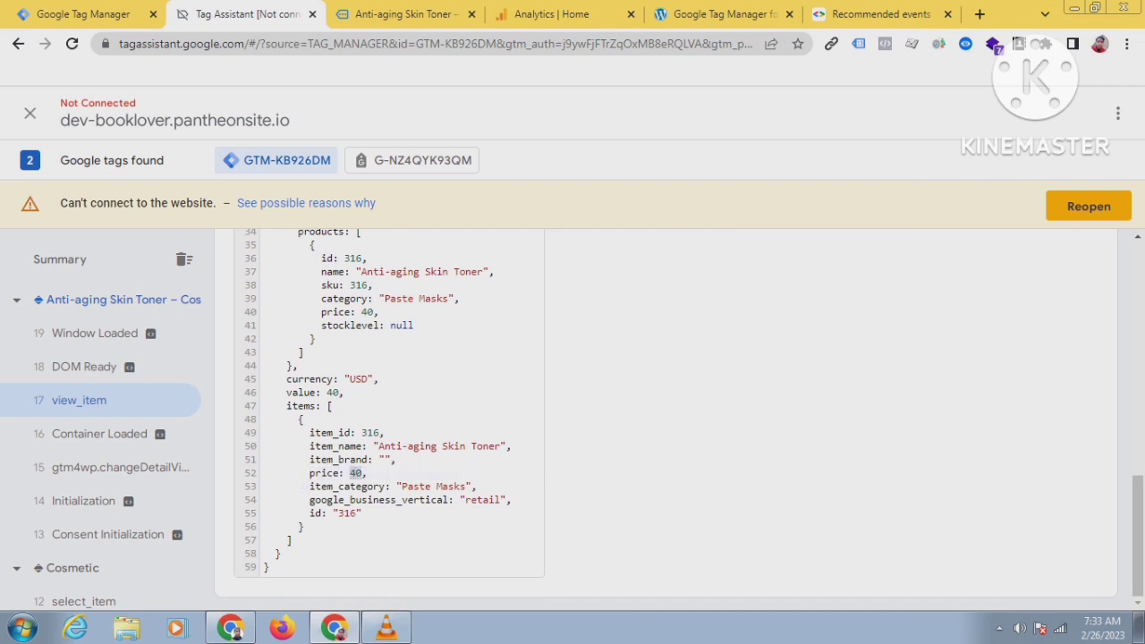
scroll(394, 411, up, 3)
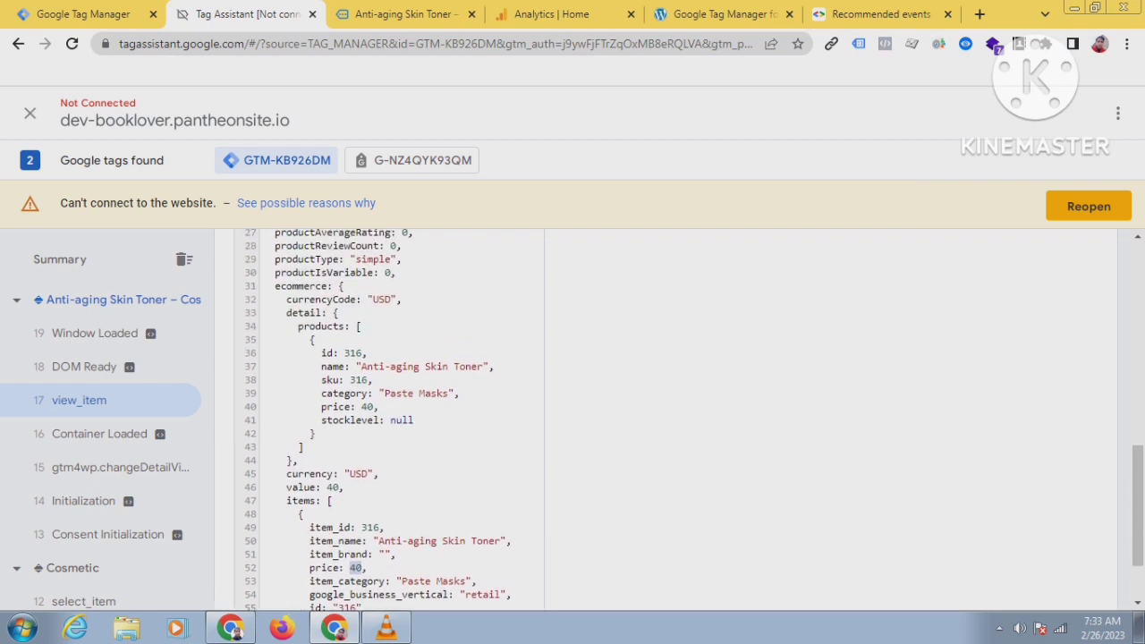
scroll(394, 411, down, 1)
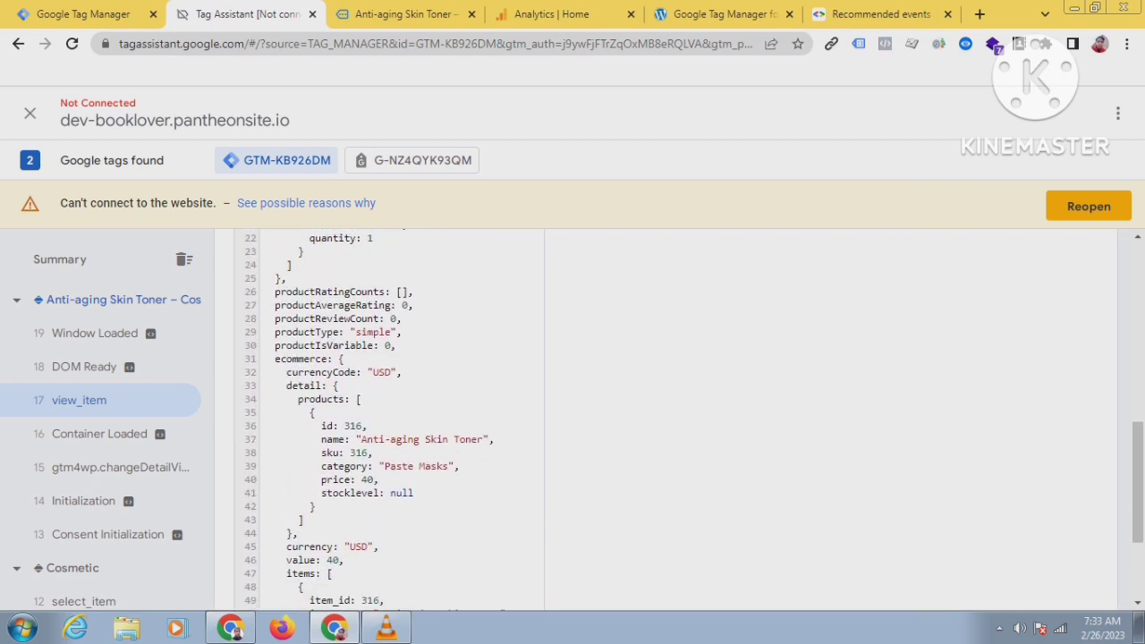
double_click(292, 358)
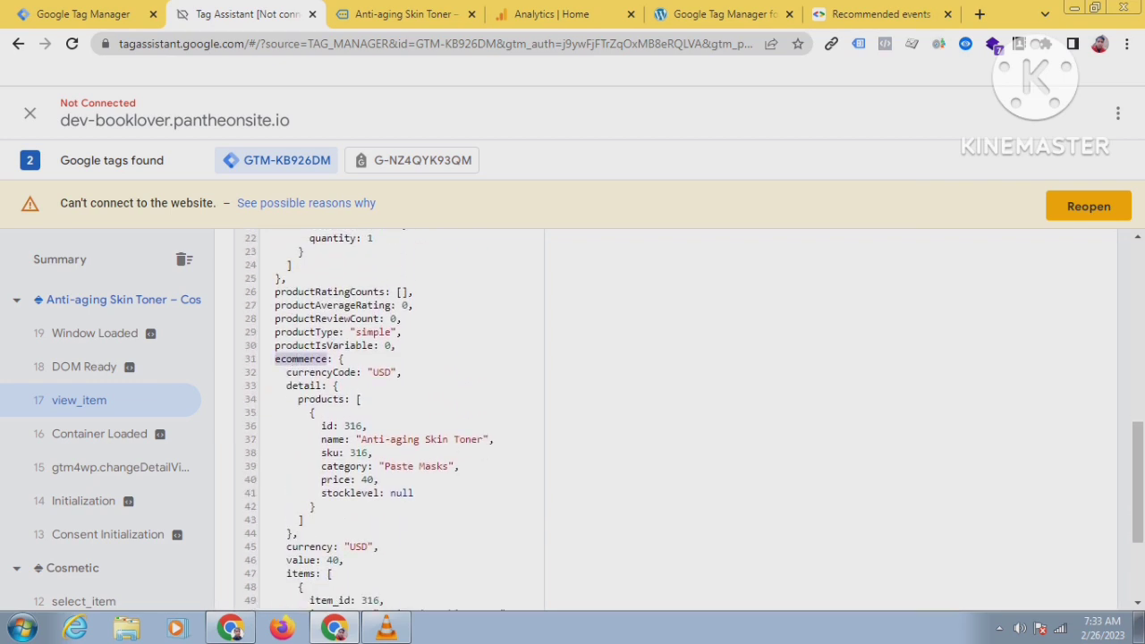
right_click(292, 358)
click(313, 371)
Trace the items and price keys in the data layer, then return to Tag Manager and enter "ecommerce." as the Data Layer Variable Name.
scroll(313, 370, down, 2)
scroll(678, 417, down, 1)
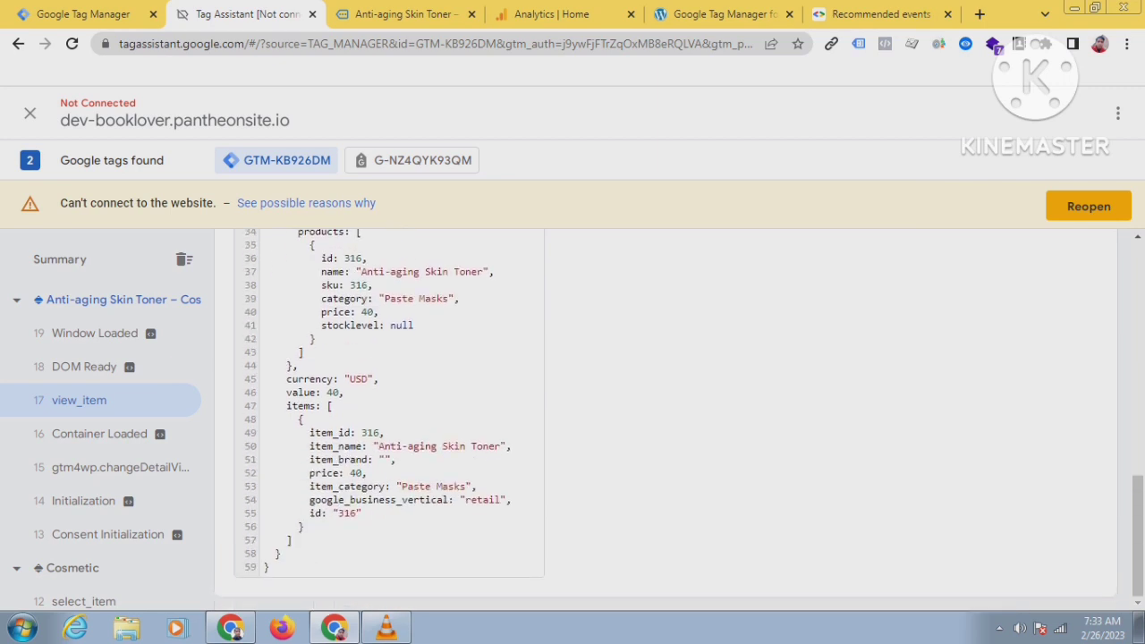
double_click(301, 406)
drag(369, 472, 292, 472)
double_click(324, 472)
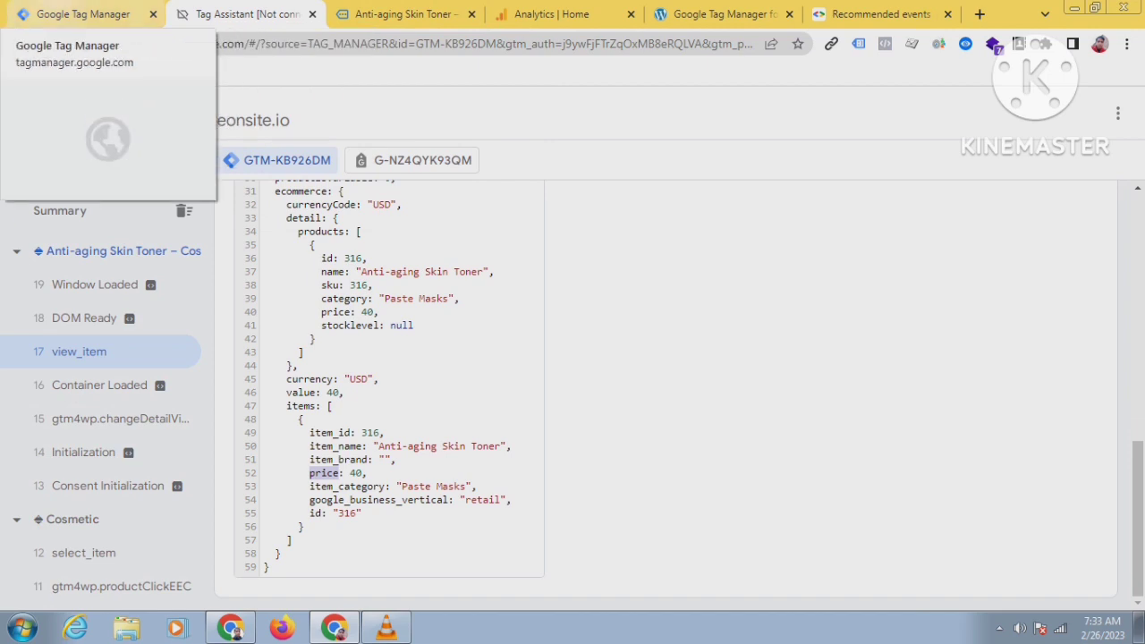
click(85, 14)
right_click(310, 350)
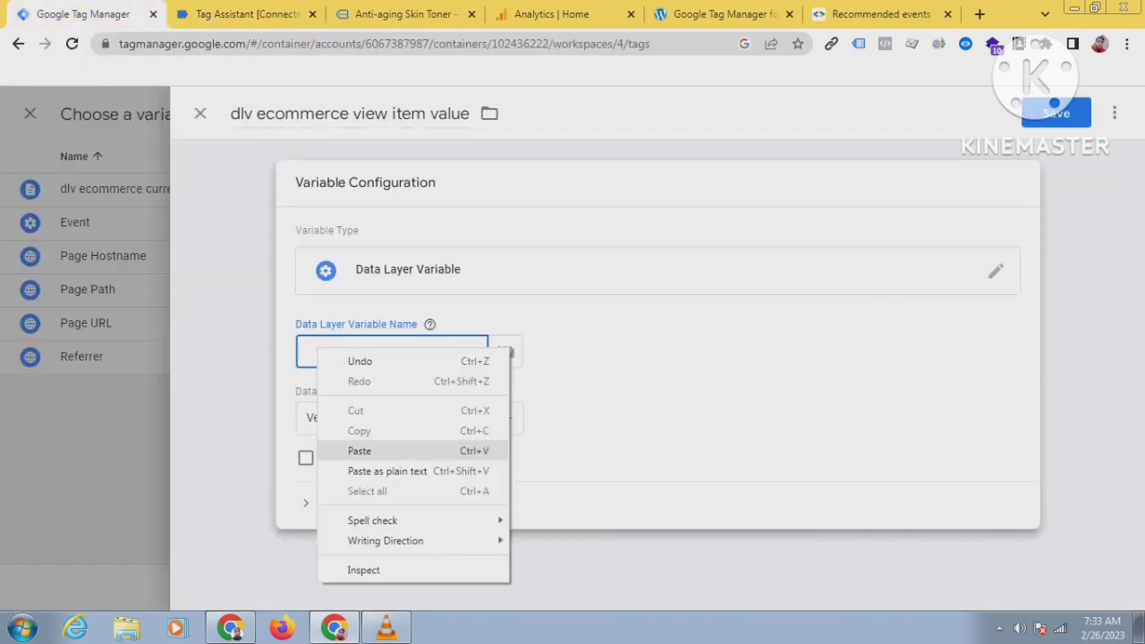
click(354, 452)
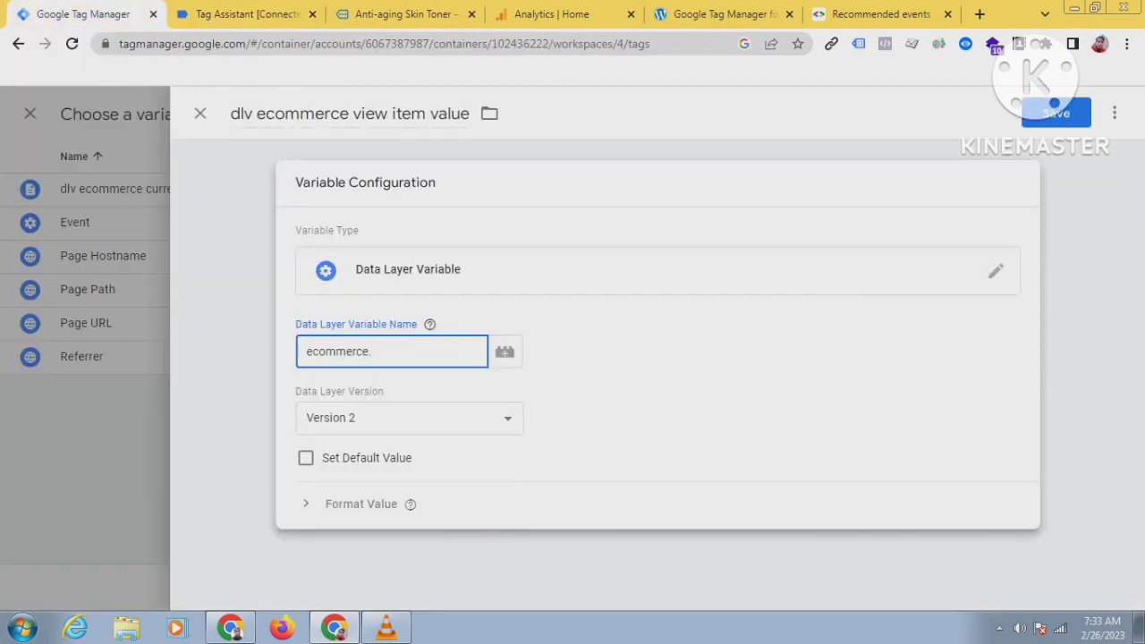
Copy the items key from Tag Assistant's data layer and extend the Data Layer Variable Name in Tag Manager to "ecommerce.items.0.".
click(238, 14)
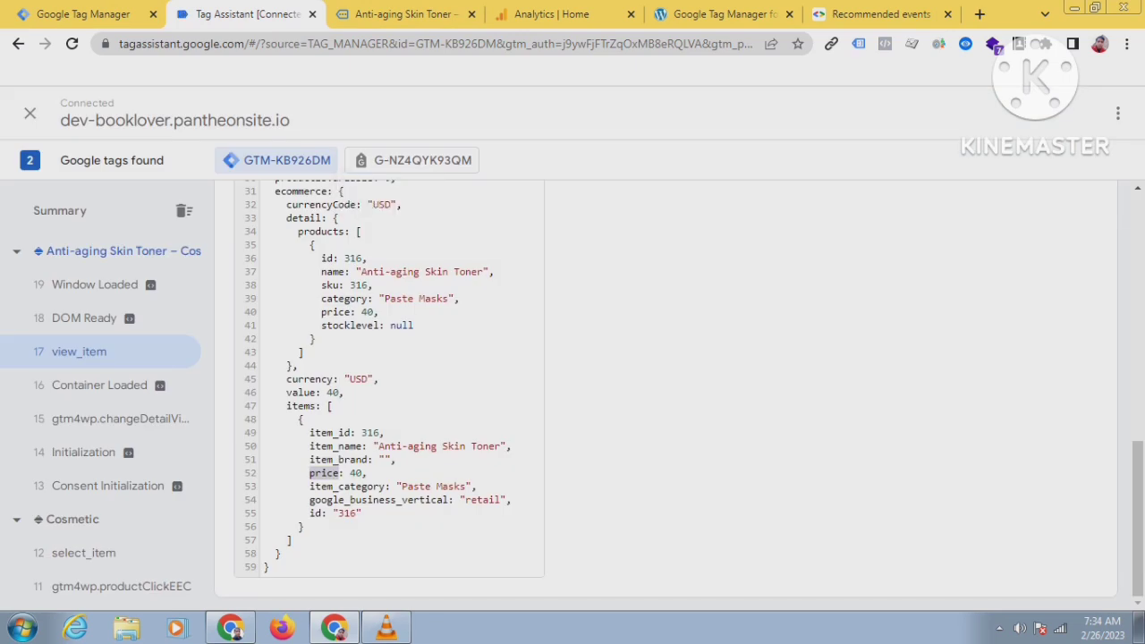
click(304, 405)
triple_click(304, 405)
click(305, 405)
double_click(304, 405)
right_click(304, 405)
click(309, 419)
click(83, 13)
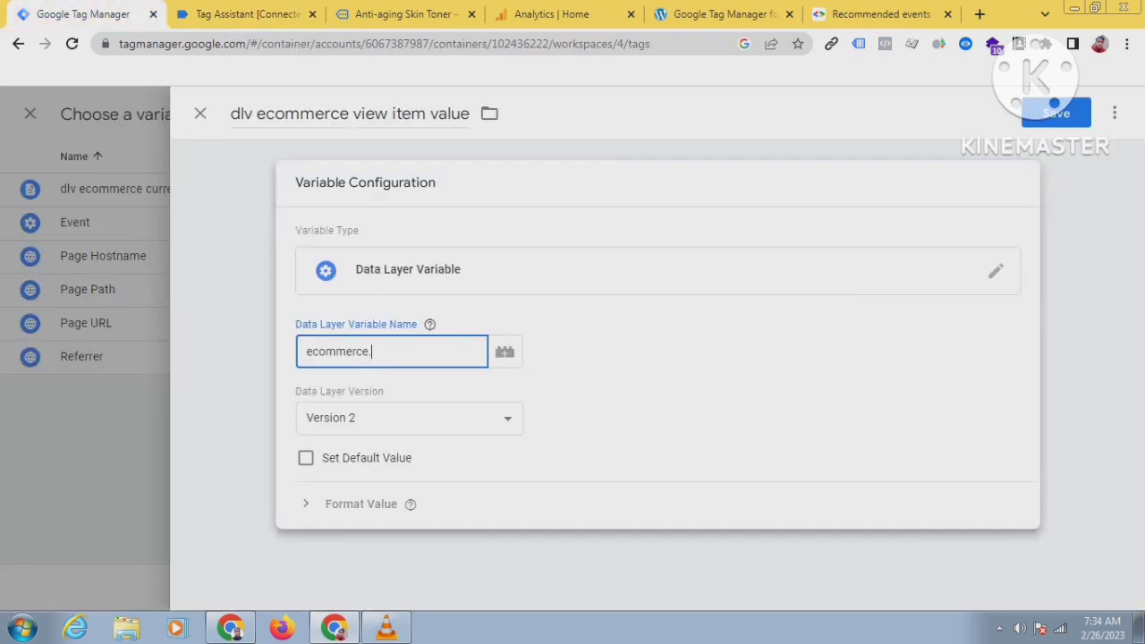
right_click(388, 351)
click(417, 453)
text(.0.)
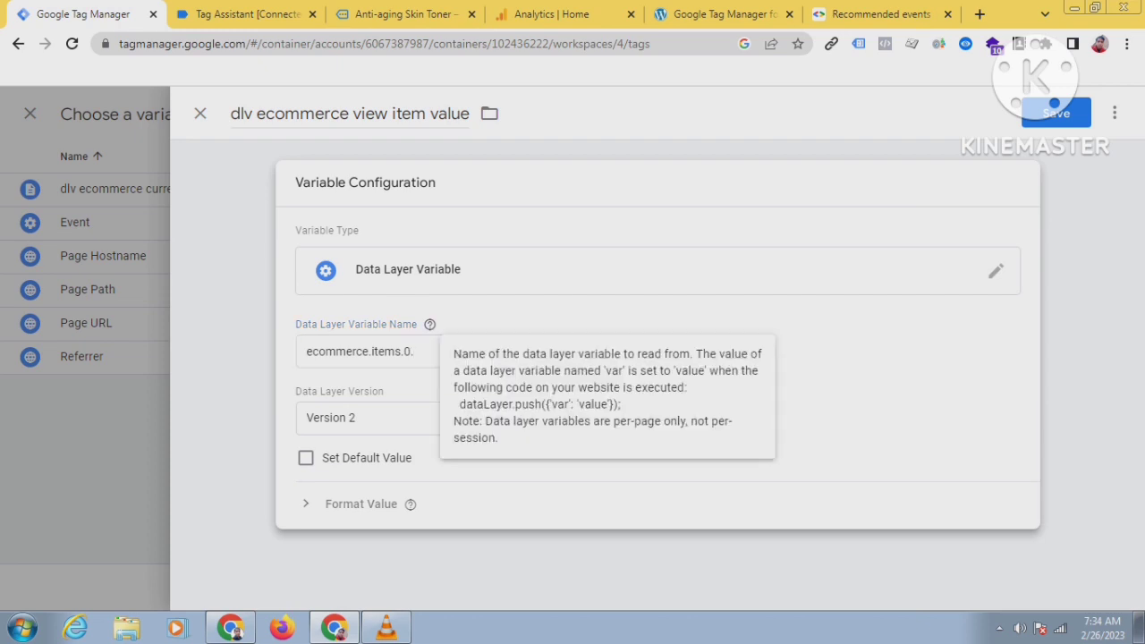
Copy the price key from Tag Assistant to complete the variable name in Tag Manager as ecommerce.items.0.price, and save the variable.
click(241, 14)
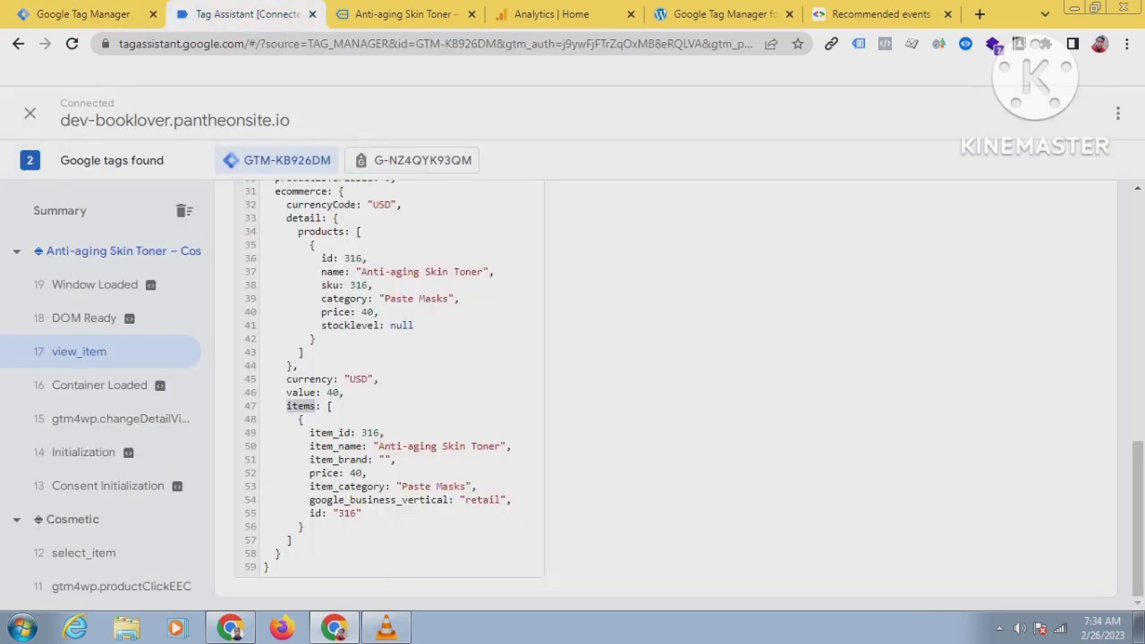
double_click(325, 474)
right_click(326, 477)
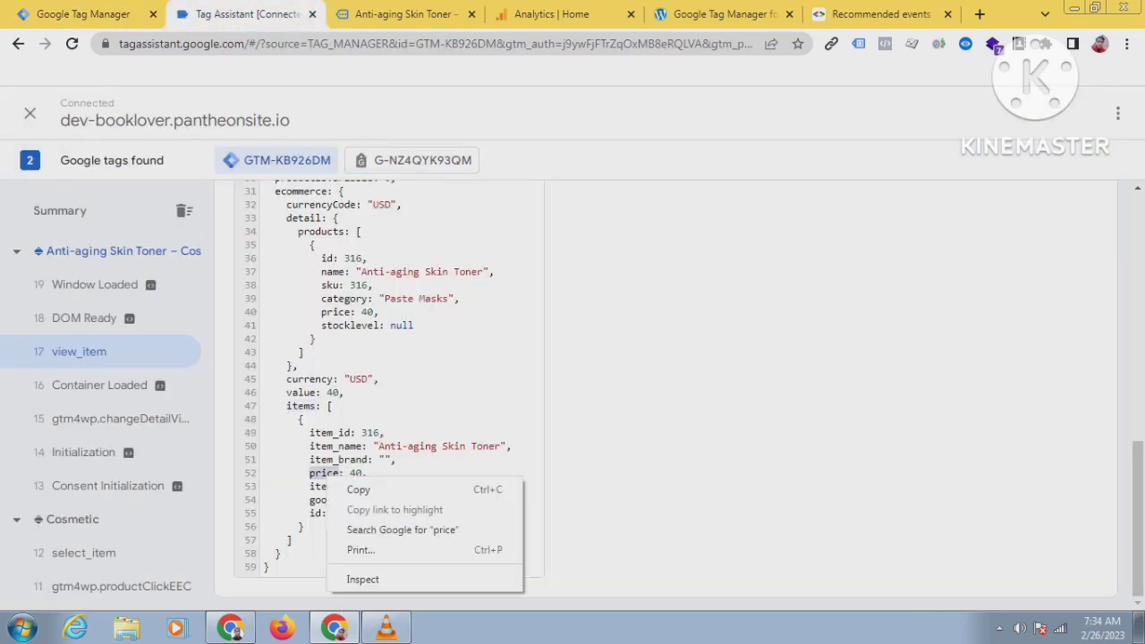
click(357, 489)
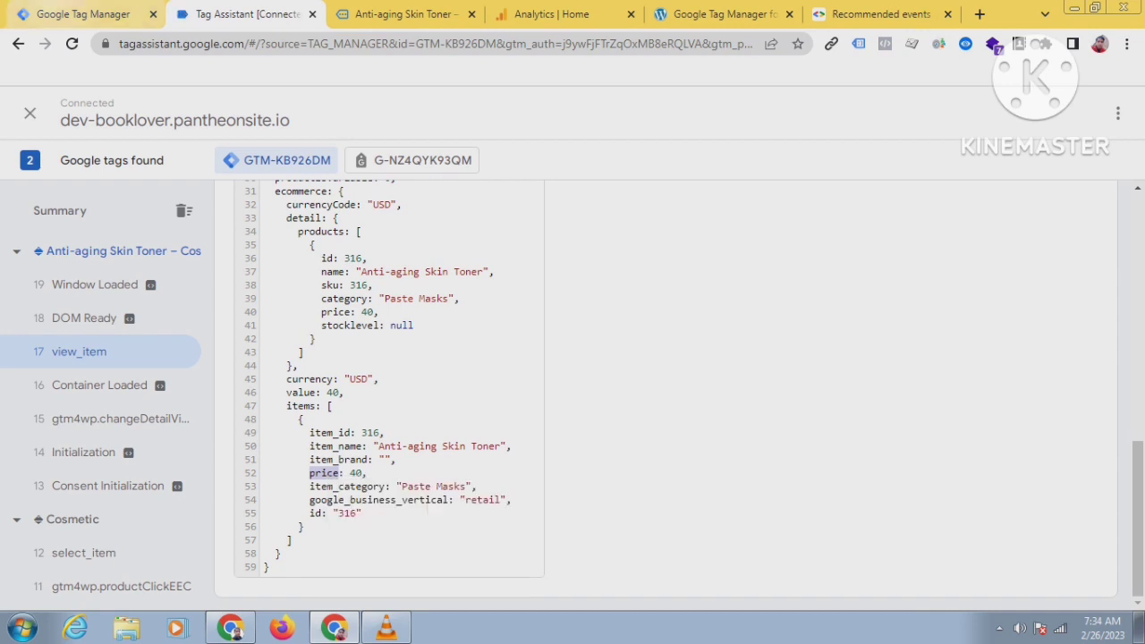
click(83, 14)
click(448, 351)
right_click(483, 351)
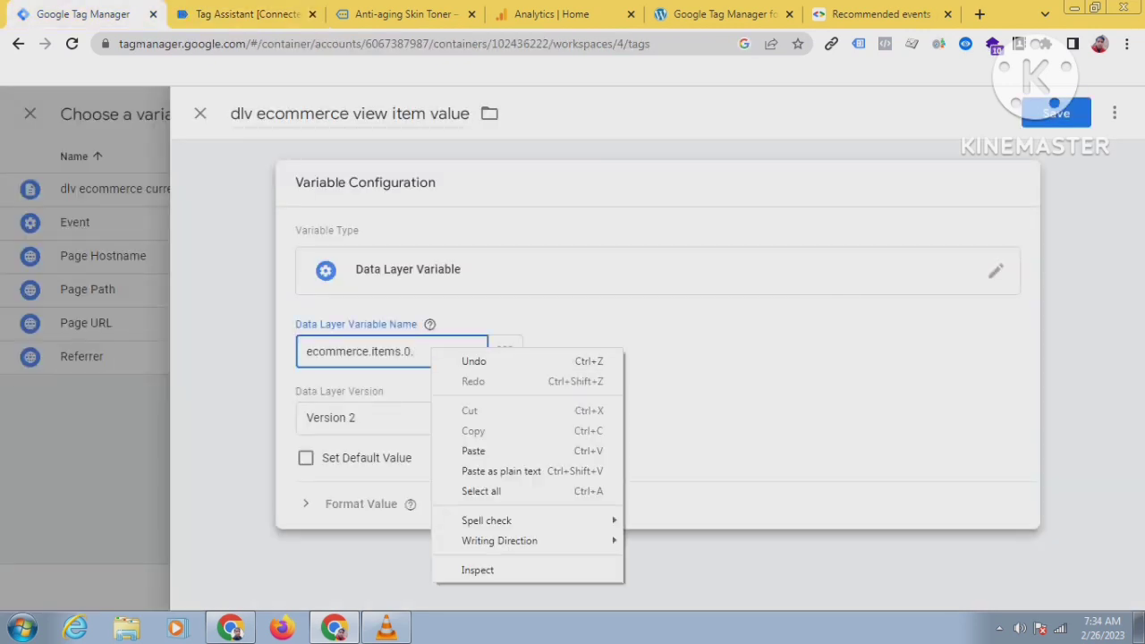
click(542, 449)
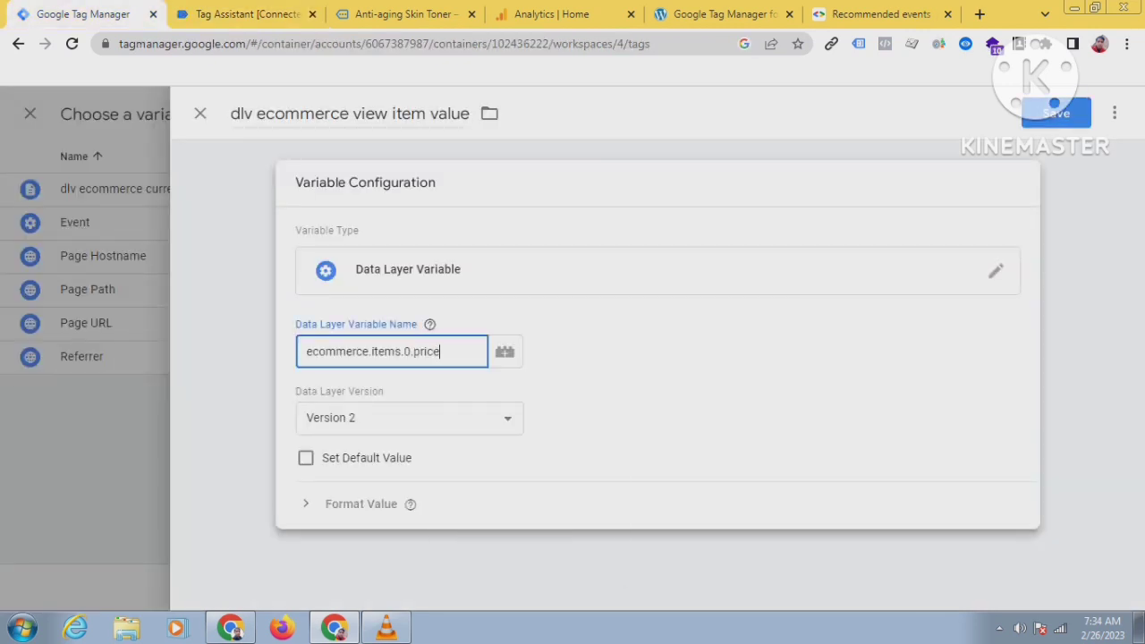
click(1055, 113)
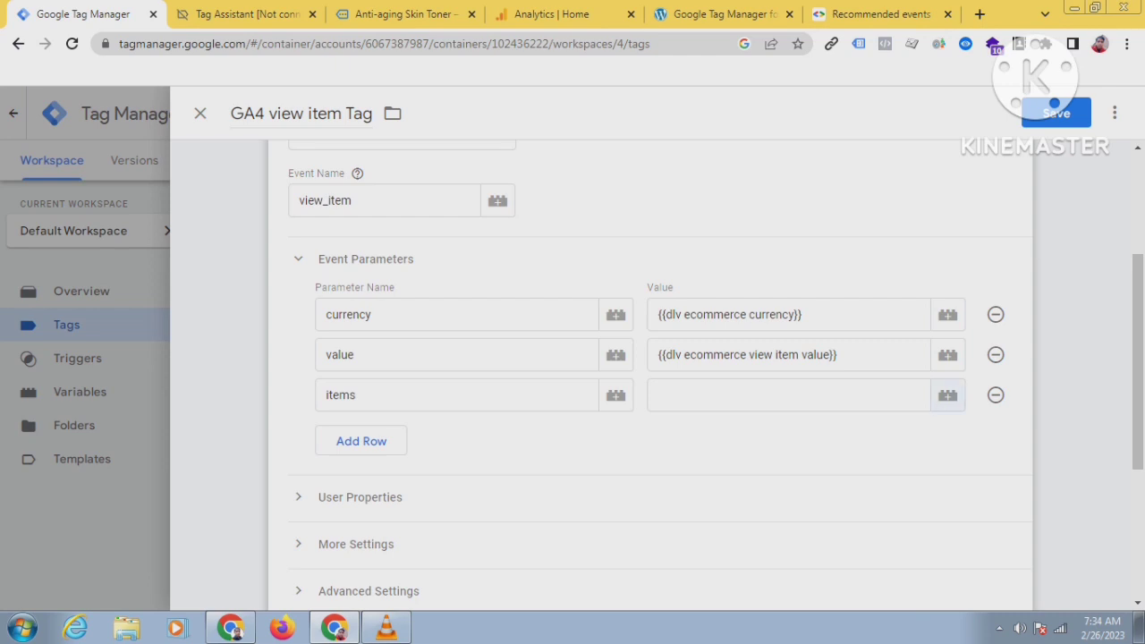
Create a new variable for the items parameter's value and name it "dlv ecommerce items".
click(947, 394)
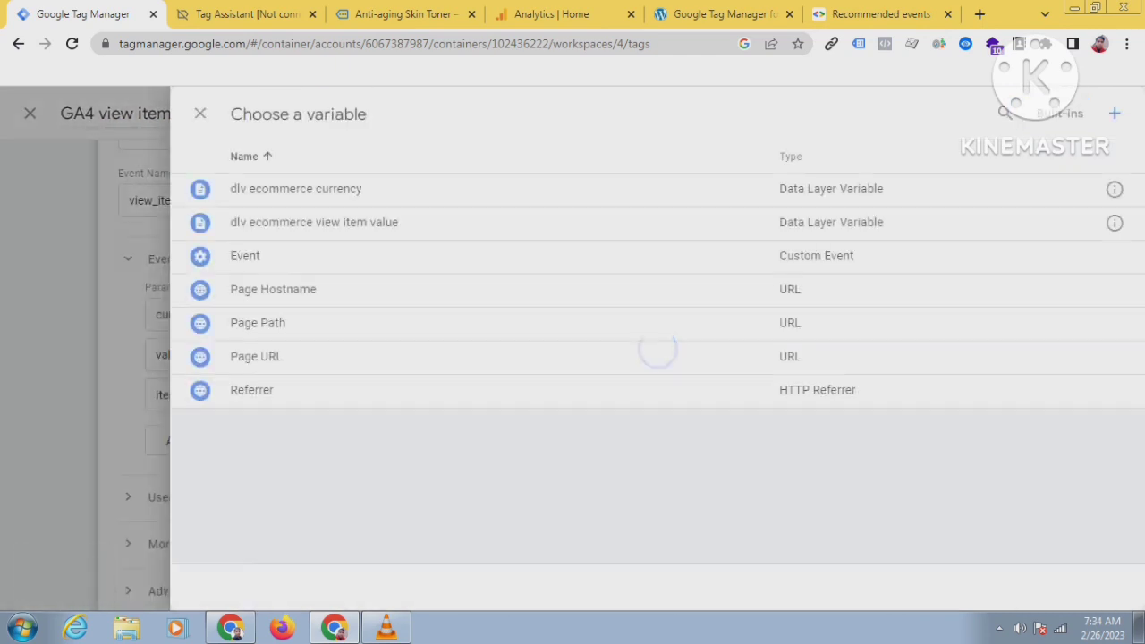
click(1114, 113)
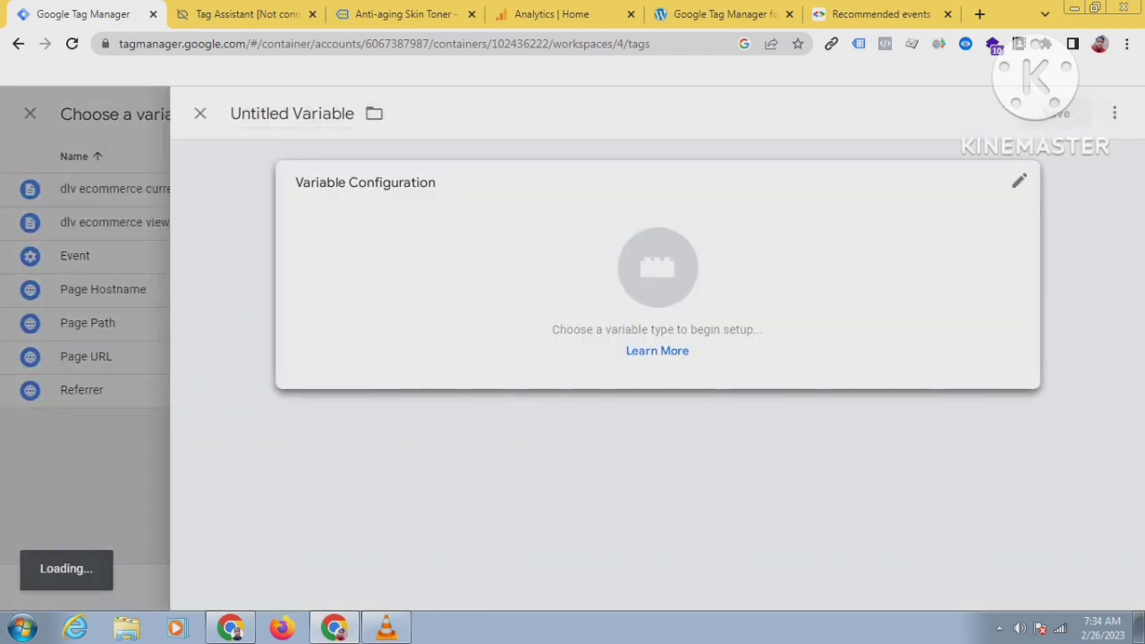
triple_click(266, 114)
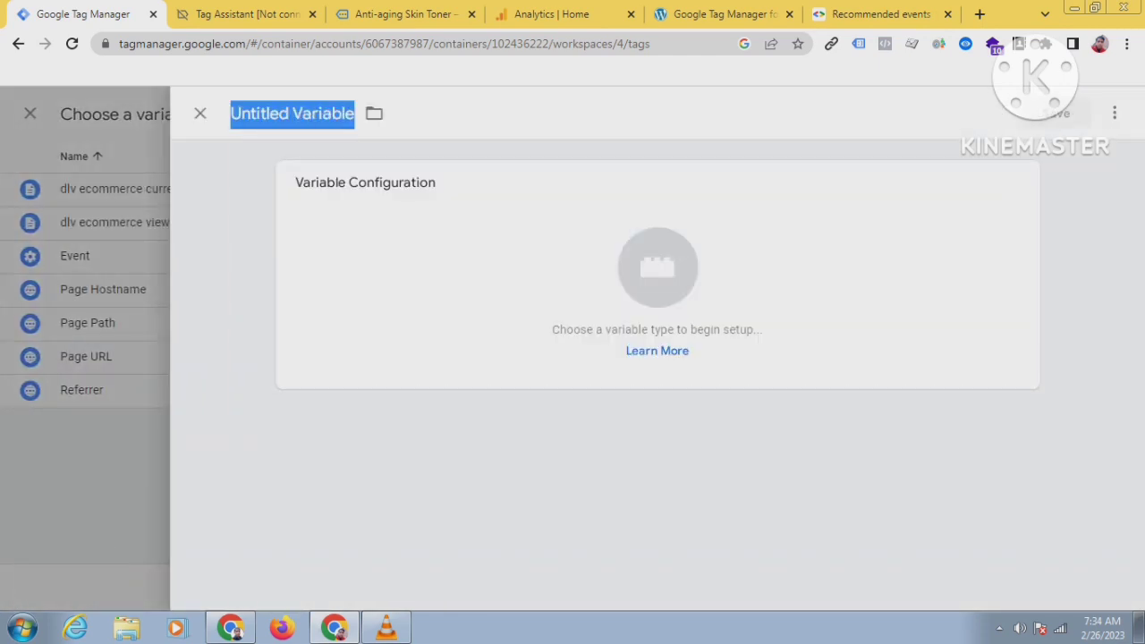
text(dl)
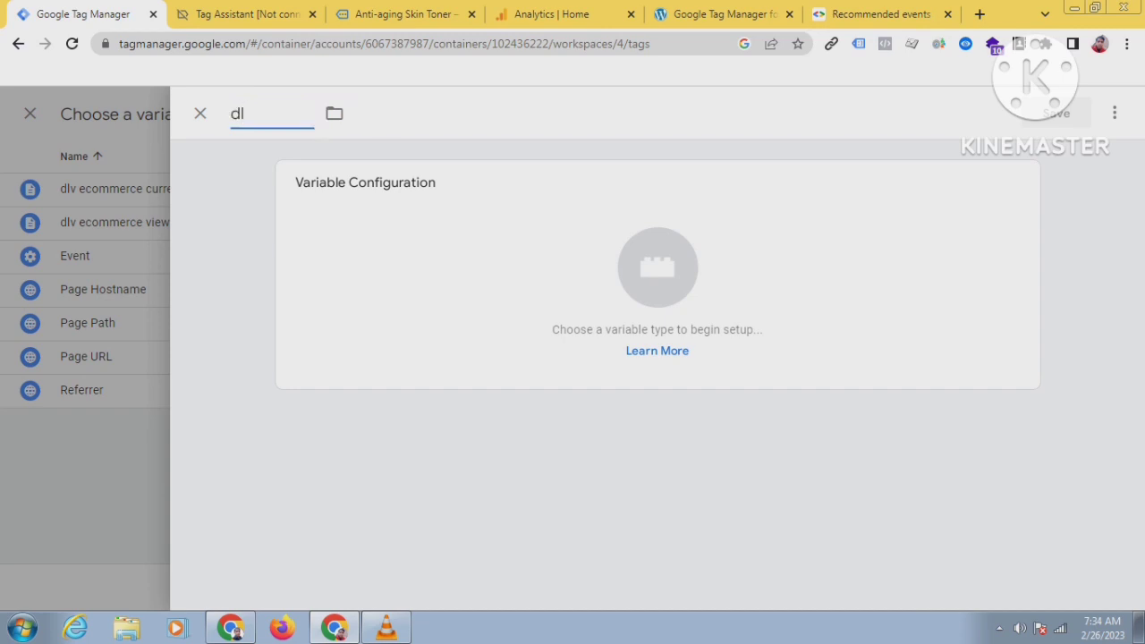
text(v ecommerce )
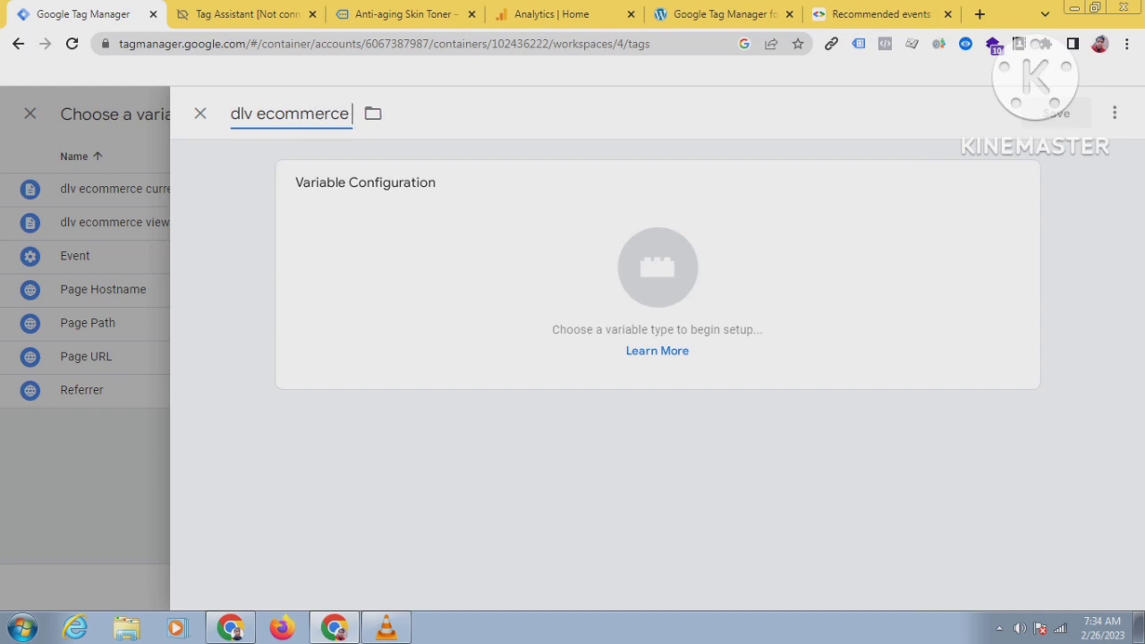
text(item)
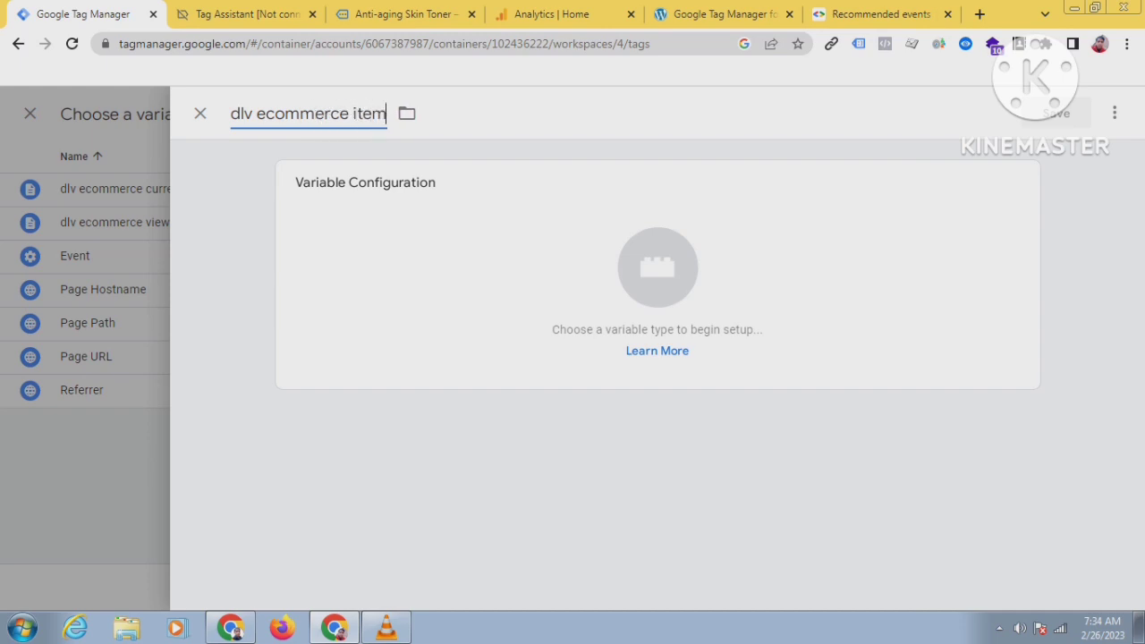
text(s)
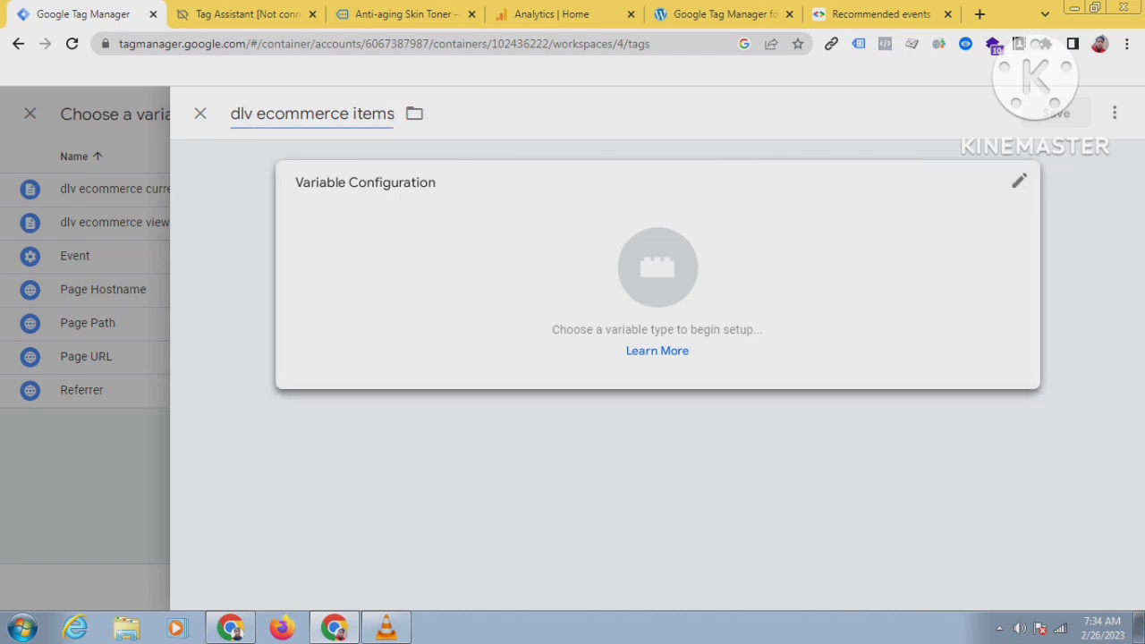
Set the new variable's type to Data Layer Variable.
click(657, 268)
scroll(805, 421, down, 1)
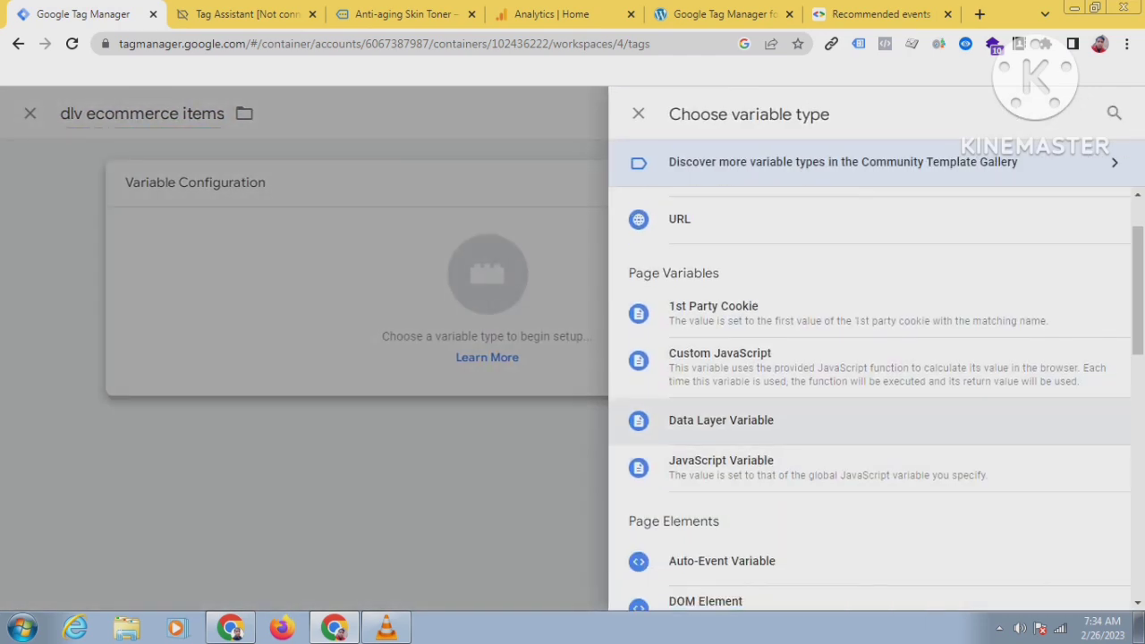
click(720, 420)
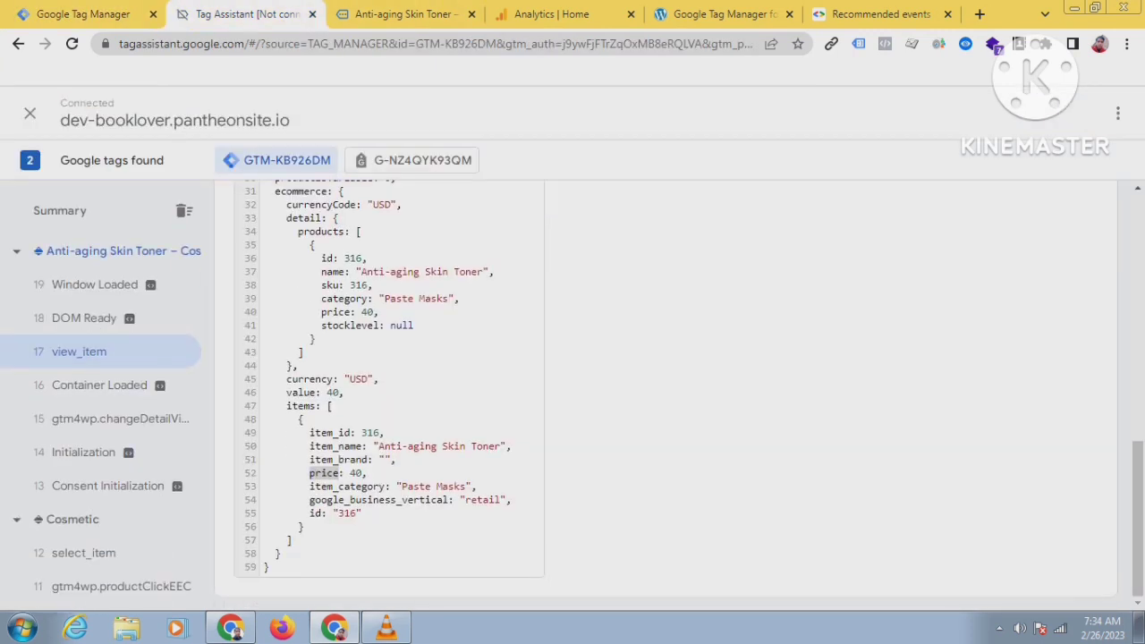
Switch to Tag Assistant, trace the items array in the view_item event's data layer, and copy its parent key name ecommerce.
drag(317, 406, 292, 540)
click(287, 406)
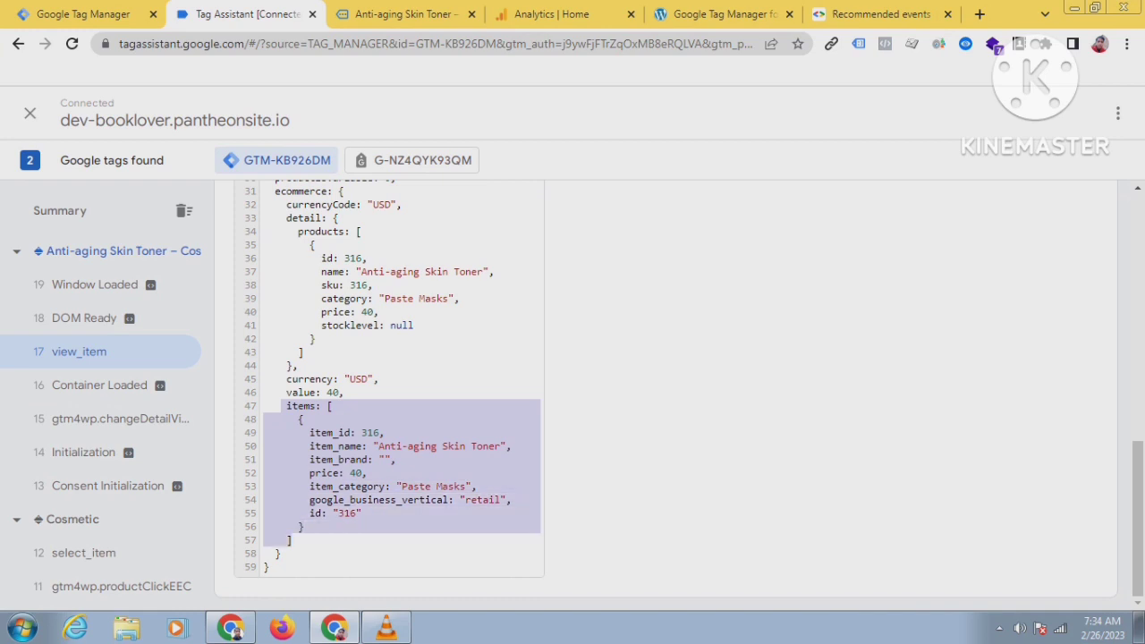
click(304, 420)
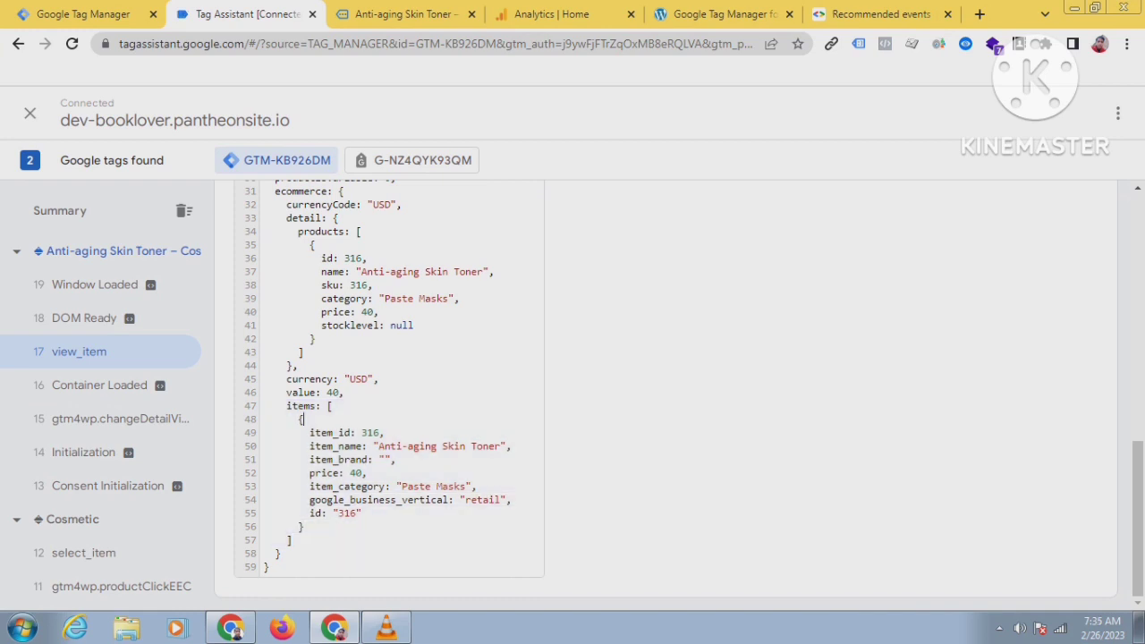
scroll(305, 419, up, 1)
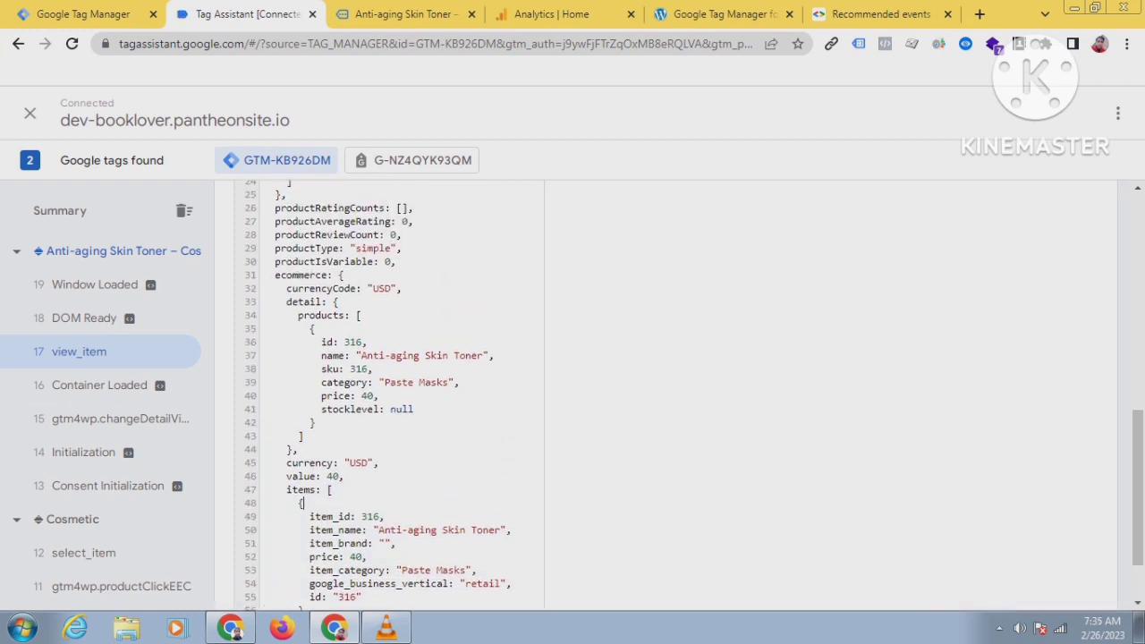
scroll(304, 503, down, 2)
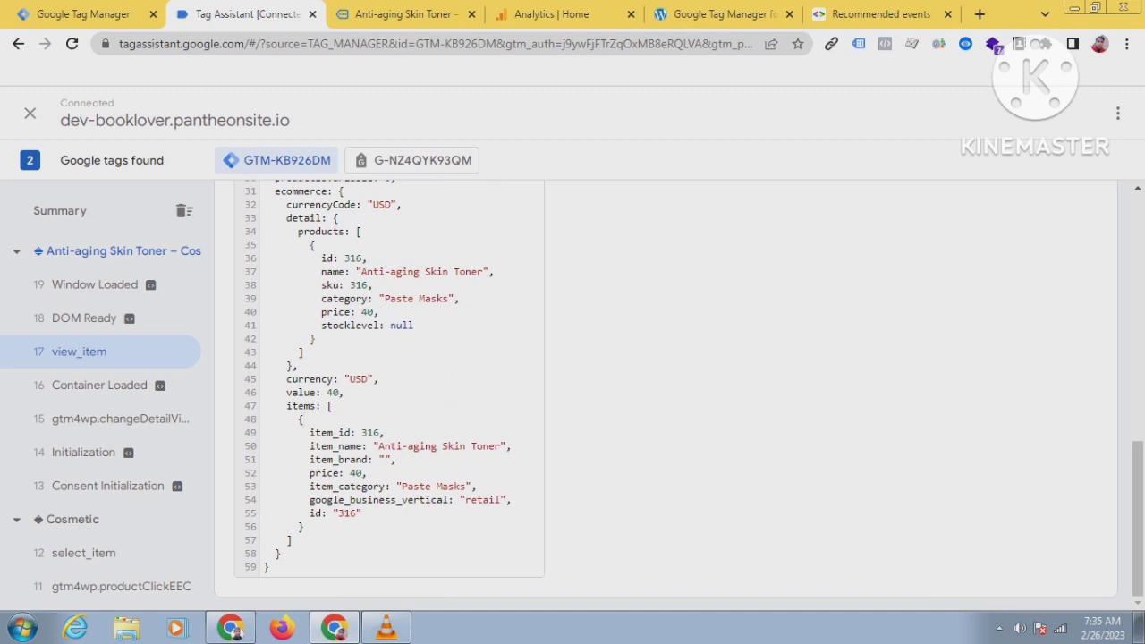
scroll(302, 504, up, 2)
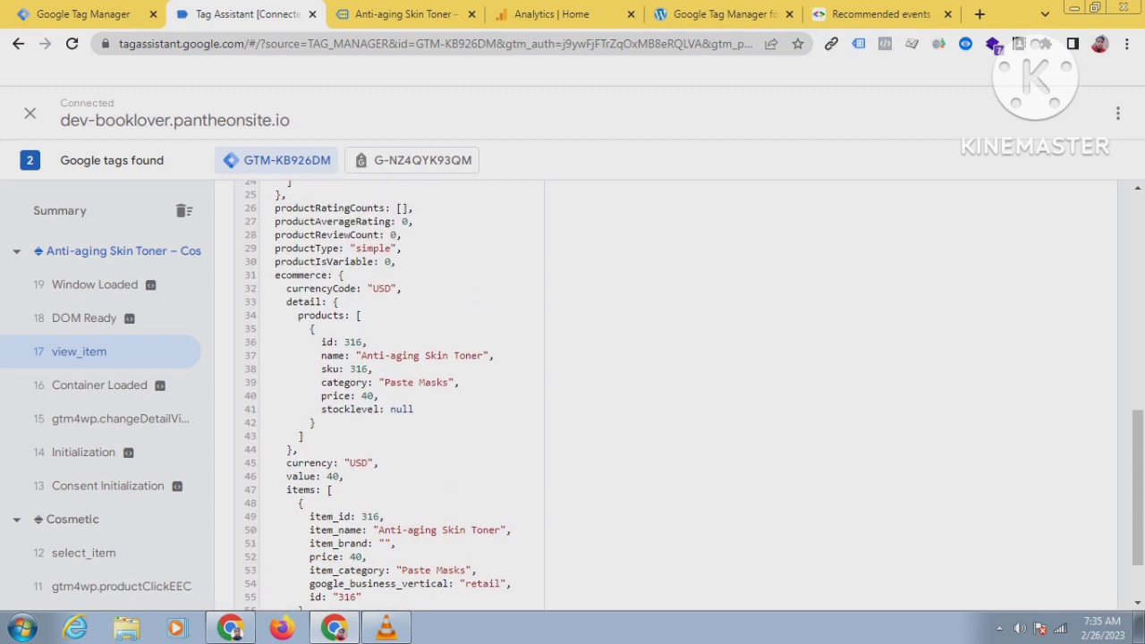
double_click(302, 275)
key(ctrl+c)
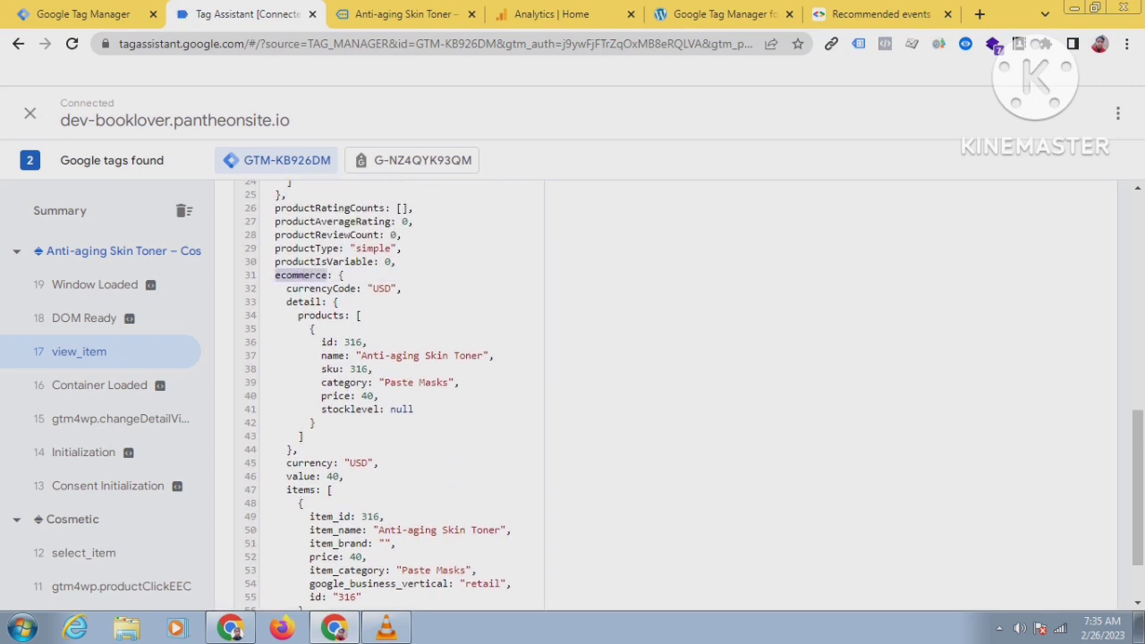
right_click(302, 276)
click(334, 291)
Return to Tag Manager and enter "ecommerce." as the Data Layer Variable Name.
click(75, 13)
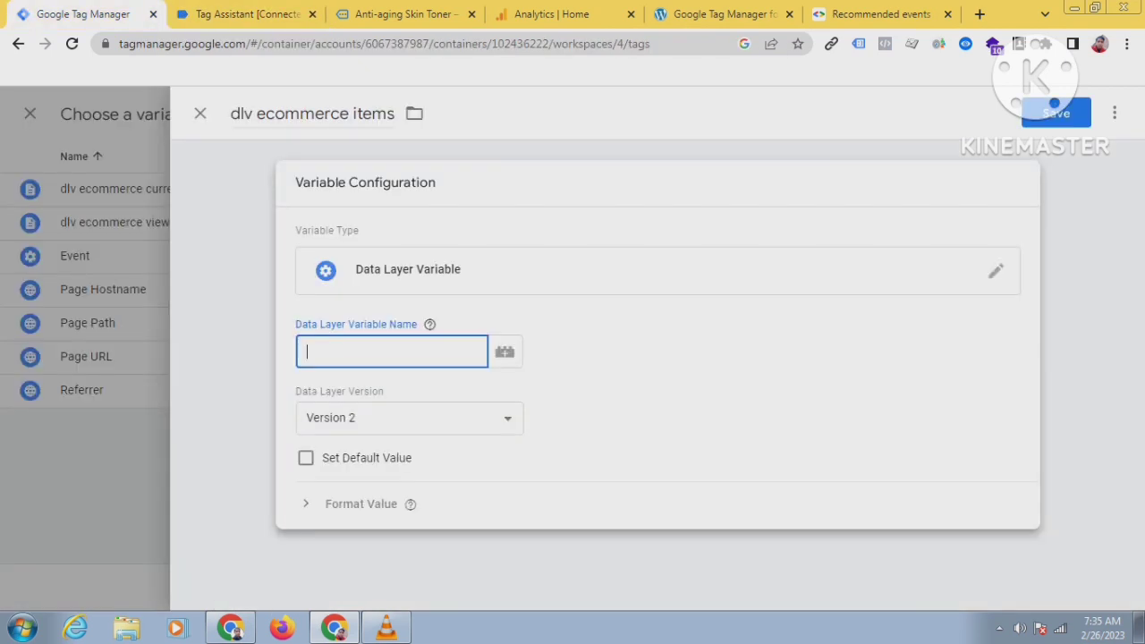
right_click(323, 356)
click(358, 457)
Switch to Tag Assistant, copy the items key from the ecommerce object, and trace the contents of its array.
click(242, 14)
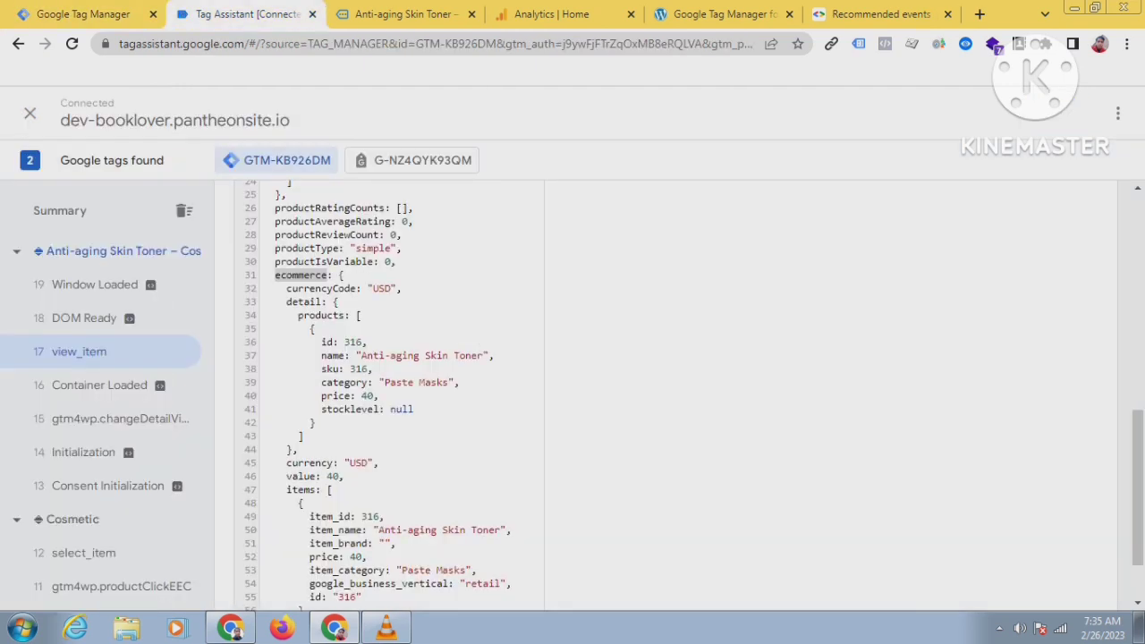
double_click(300, 489)
key(ctrl+c)
right_click(302, 492)
key(Escape)
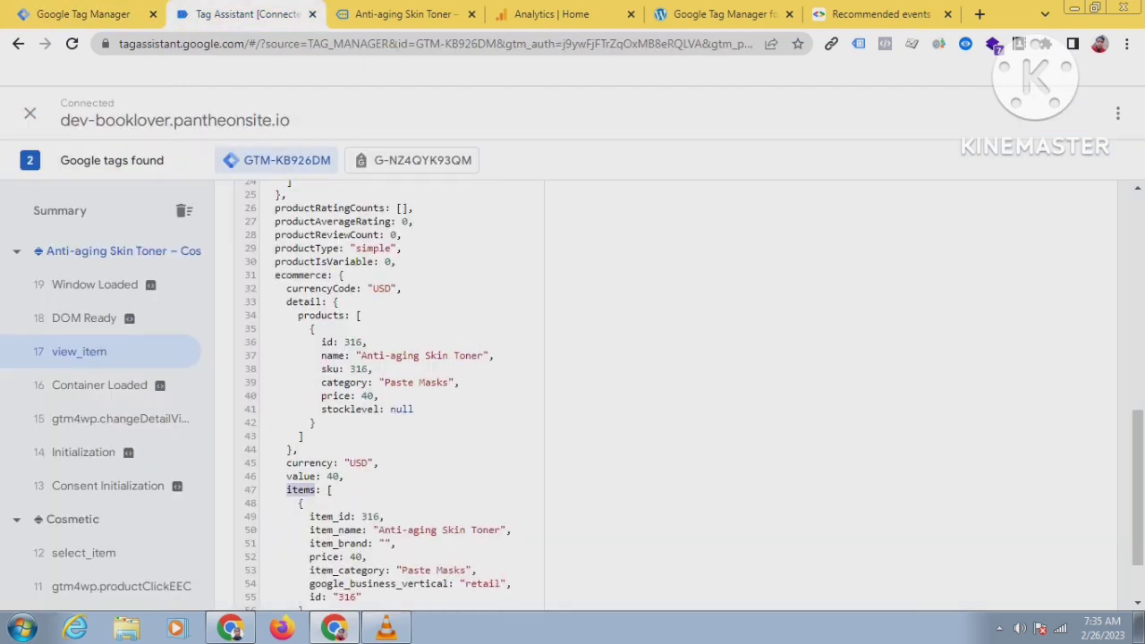
scroll(447, 394, down, 2)
drag(297, 419, 270, 568)
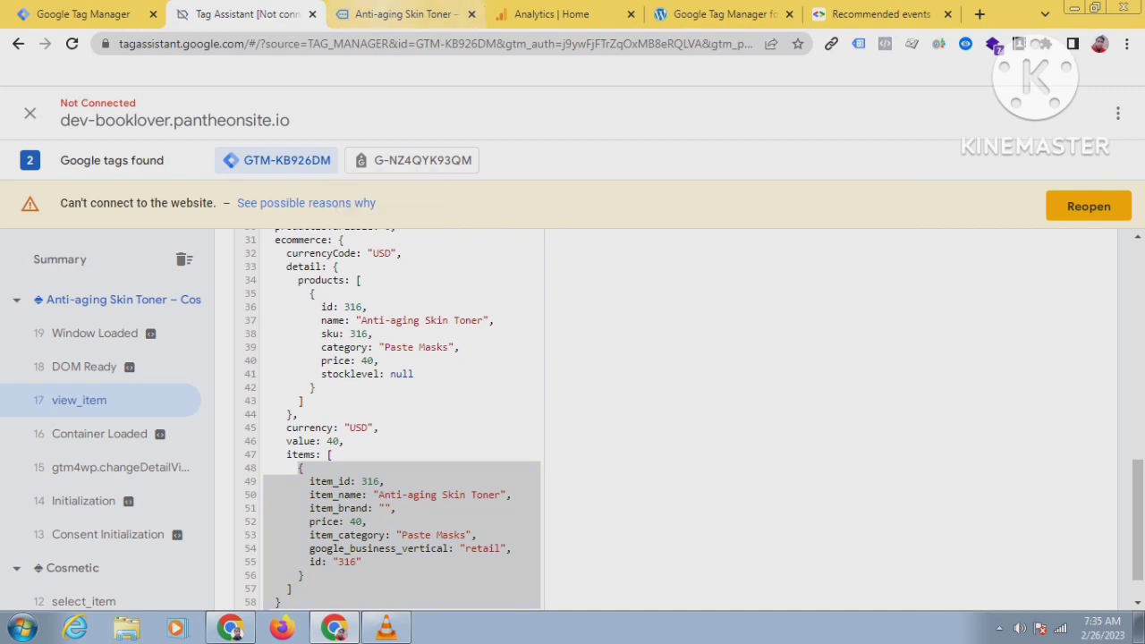
Complete the Data Layer Variable Name in Tag Manager as ecommerce.items and save the variable.
click(85, 13)
right_click(391, 351)
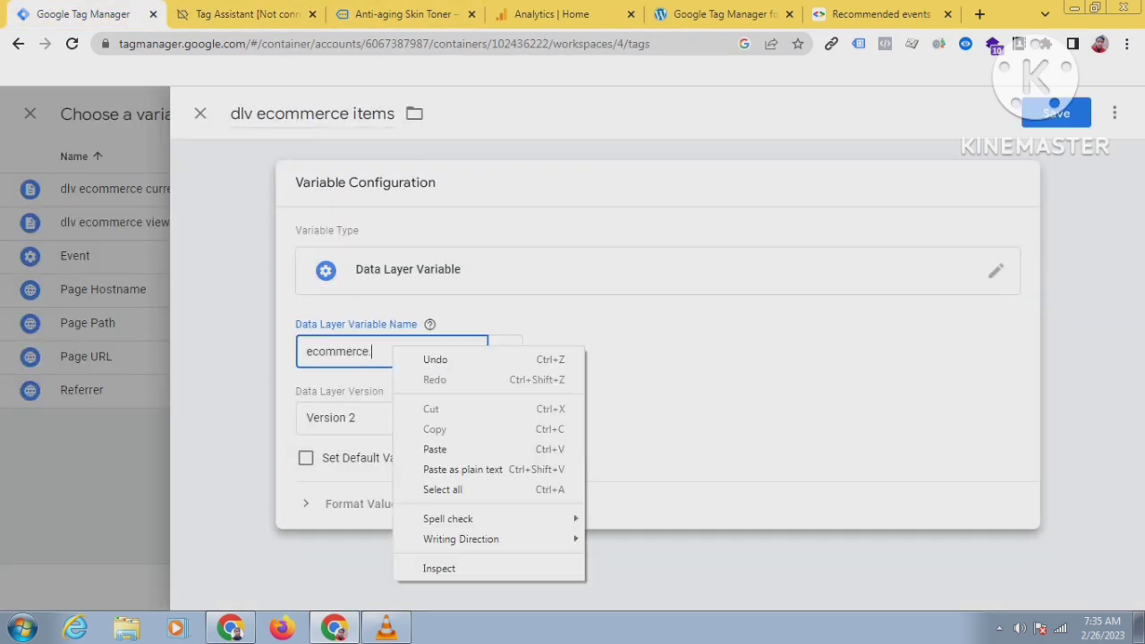
click(407, 448)
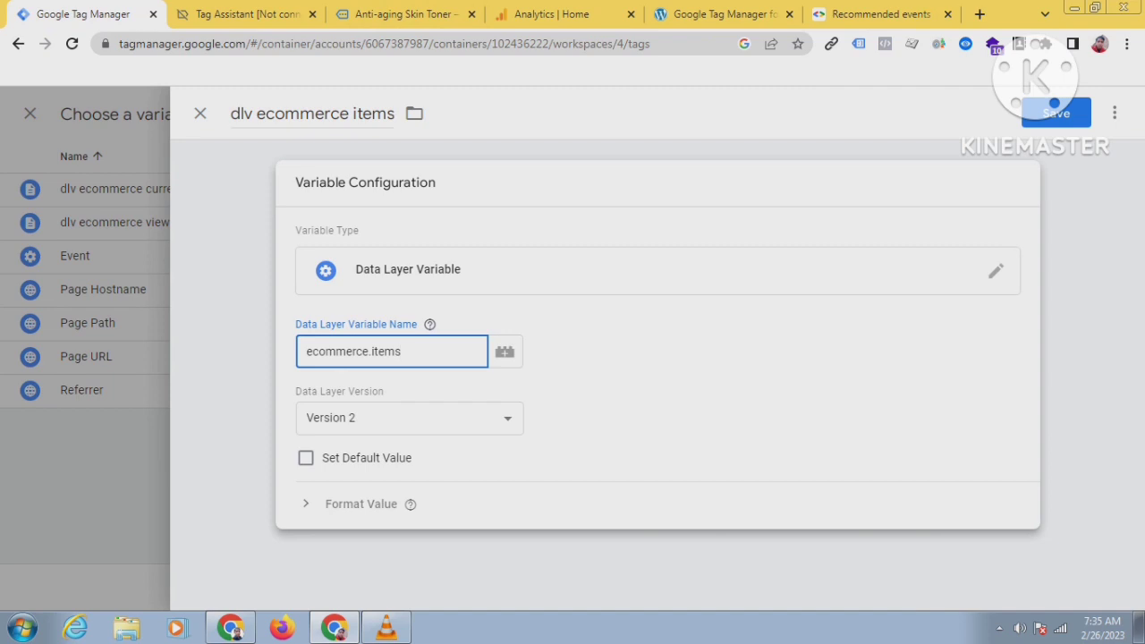
click(1056, 113)
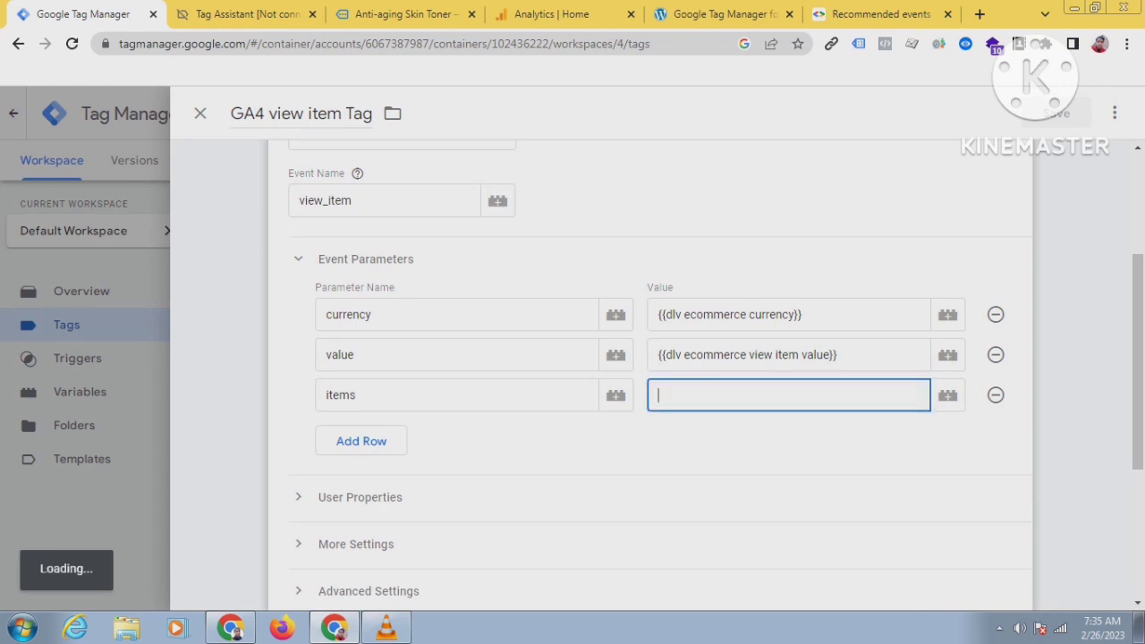
Stay in the GA4 view item Tag and assign the dlv ecommerce items variable as the items parameter's value.
key(Escape)
click(688, 297)
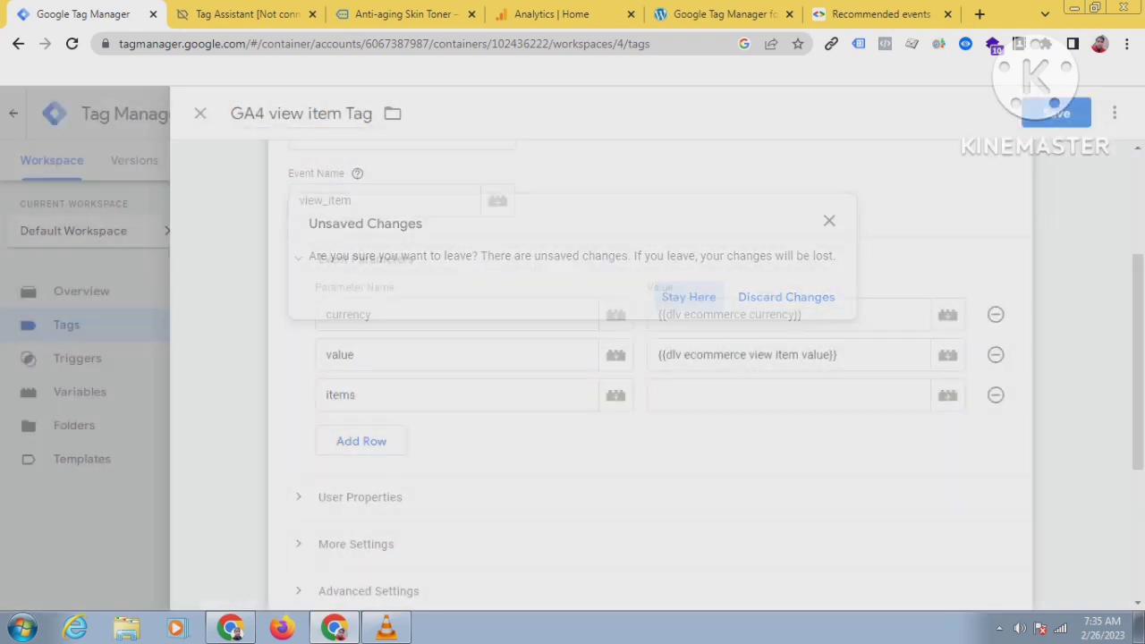
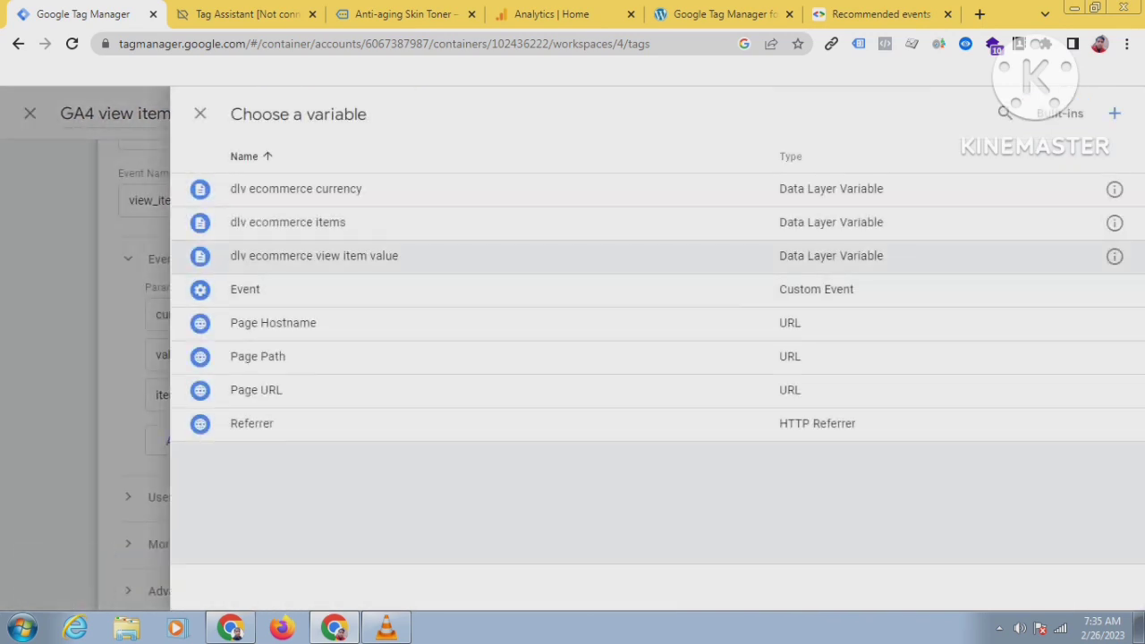
click(287, 222)
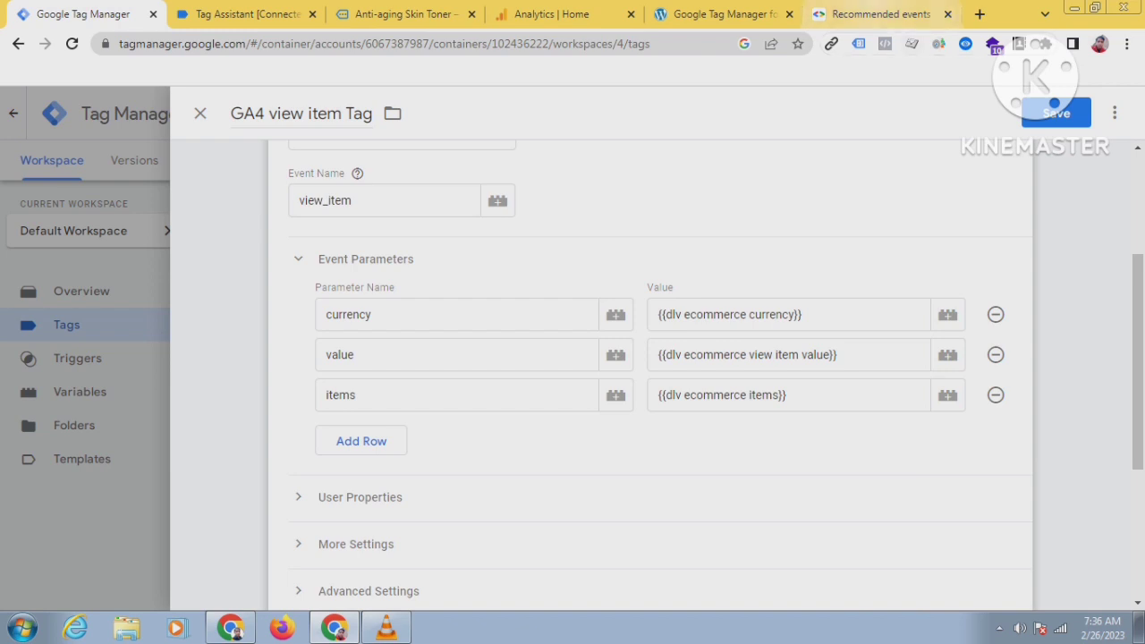
Check the view_item parameters in the GA4 Recommended events reference, then return to Tag Manager.
click(881, 14)
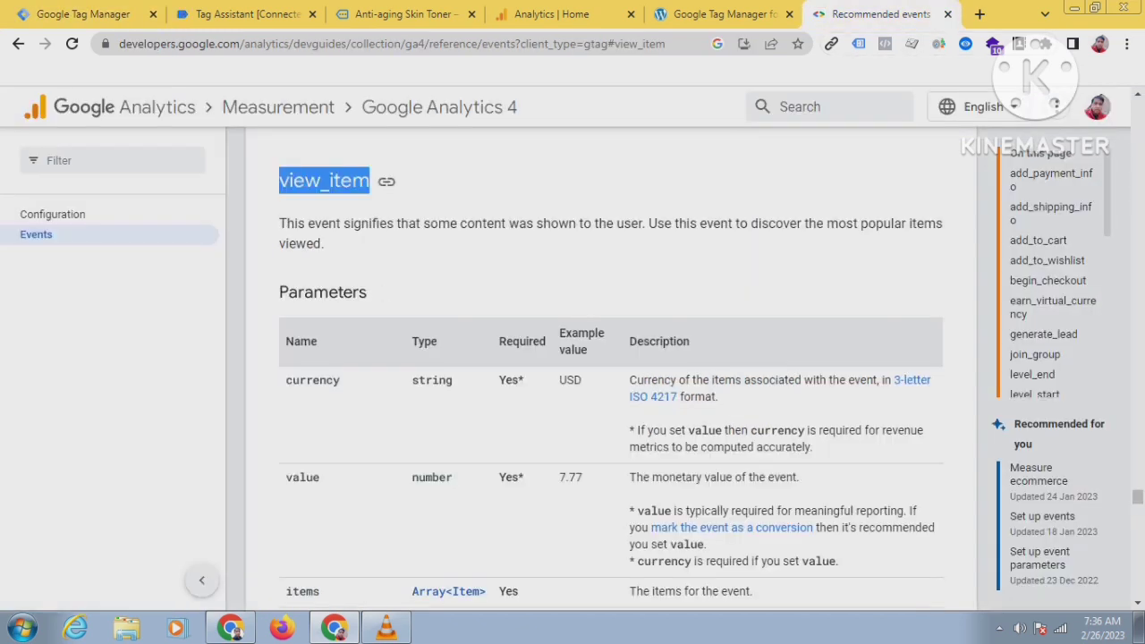
scroll(611, 358, down, 1)
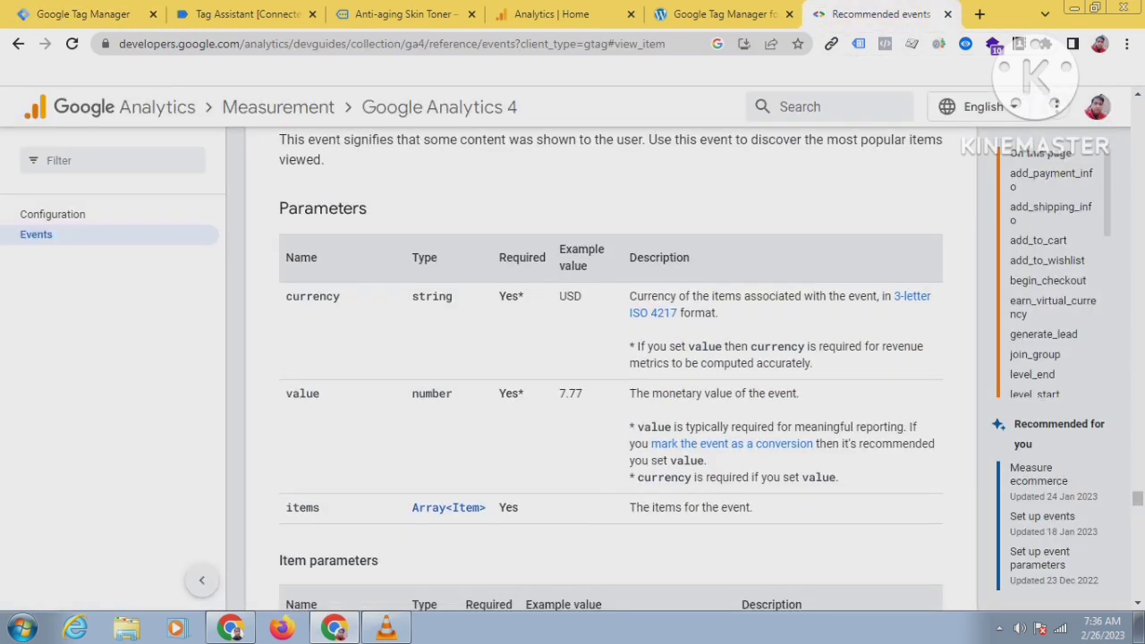
scroll(611, 369, down, 1)
scroll(611, 368, up, 1)
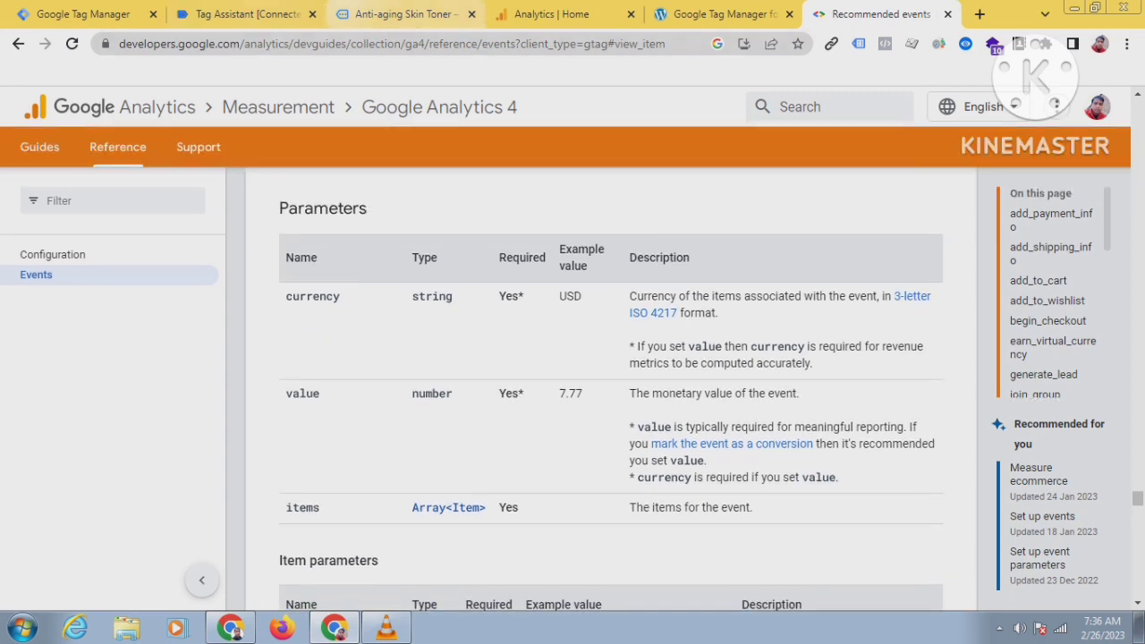
click(243, 14)
click(94, 14)
Add GA4 - view item Trigger as the firing trigger of the GA4 view item Tag and save the tag.
scroll(650, 357, up, 1)
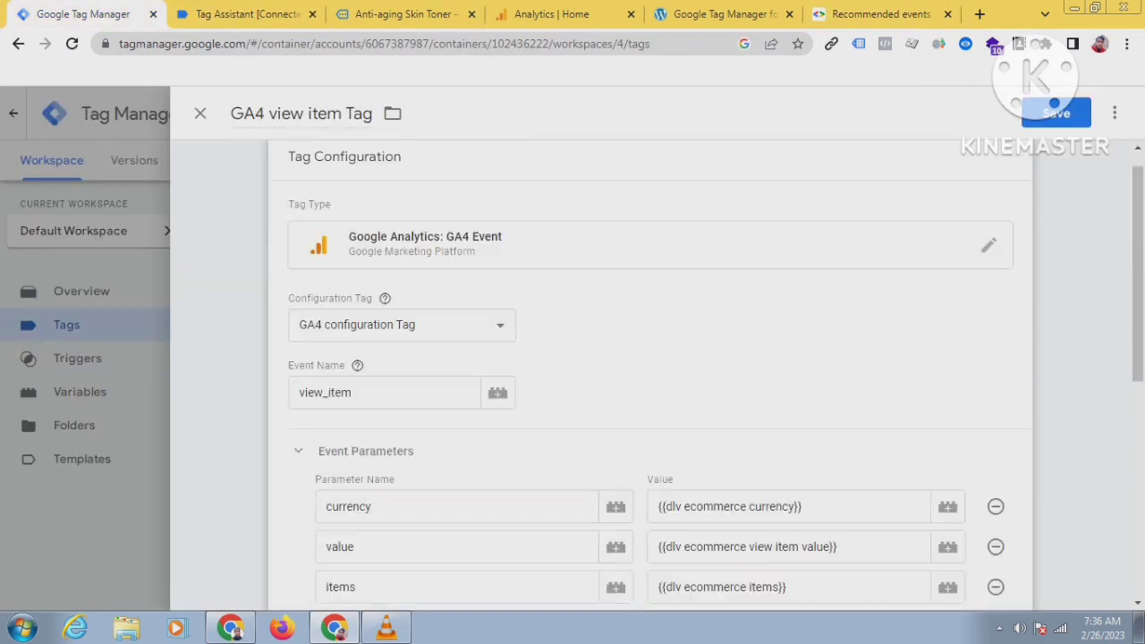
scroll(651, 357, down, 4)
click(650, 463)
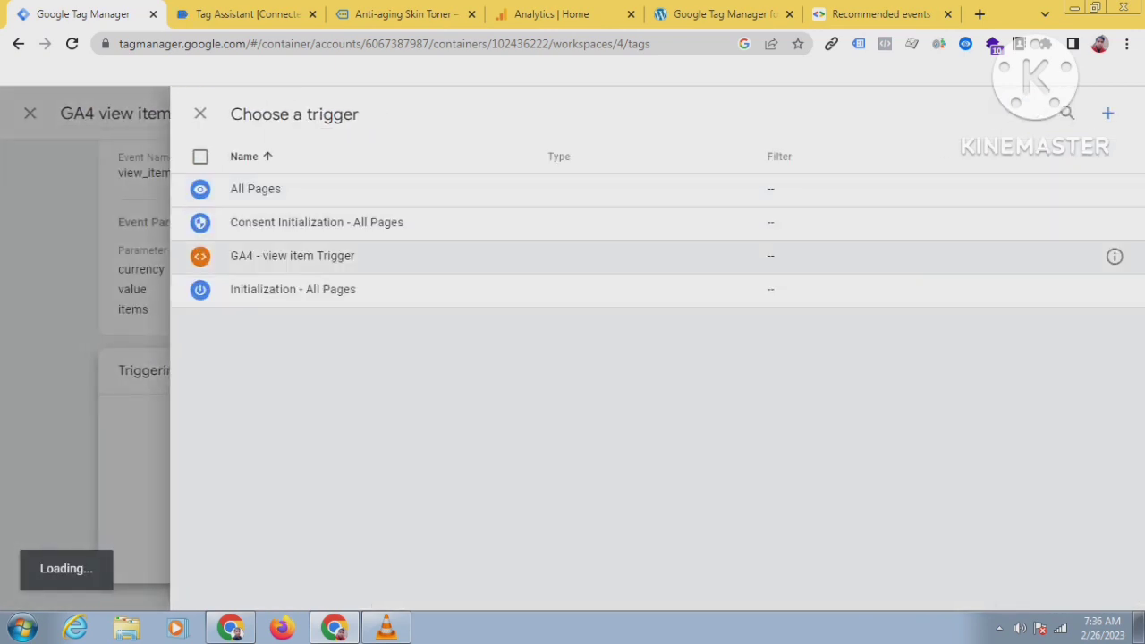
click(293, 256)
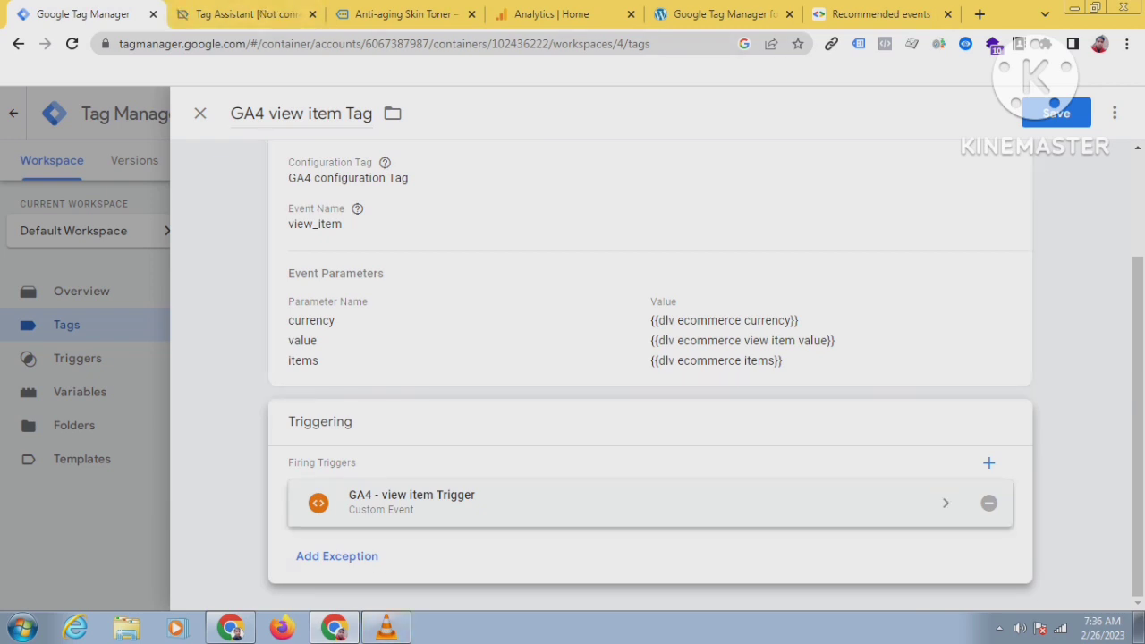
scroll(651, 376, up, 3)
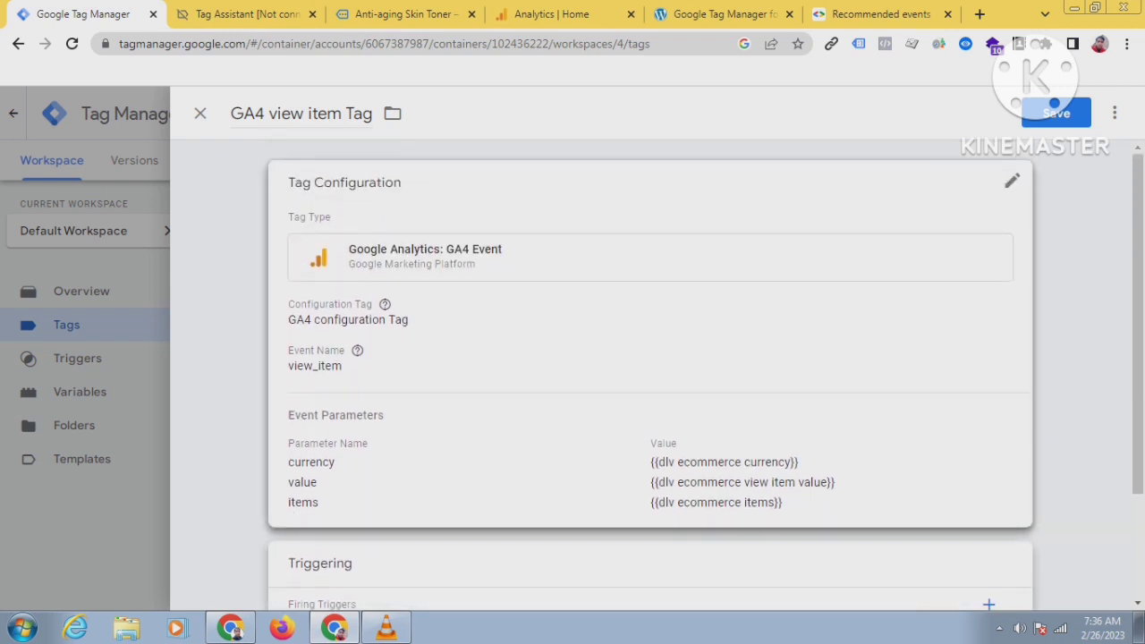
click(1056, 111)
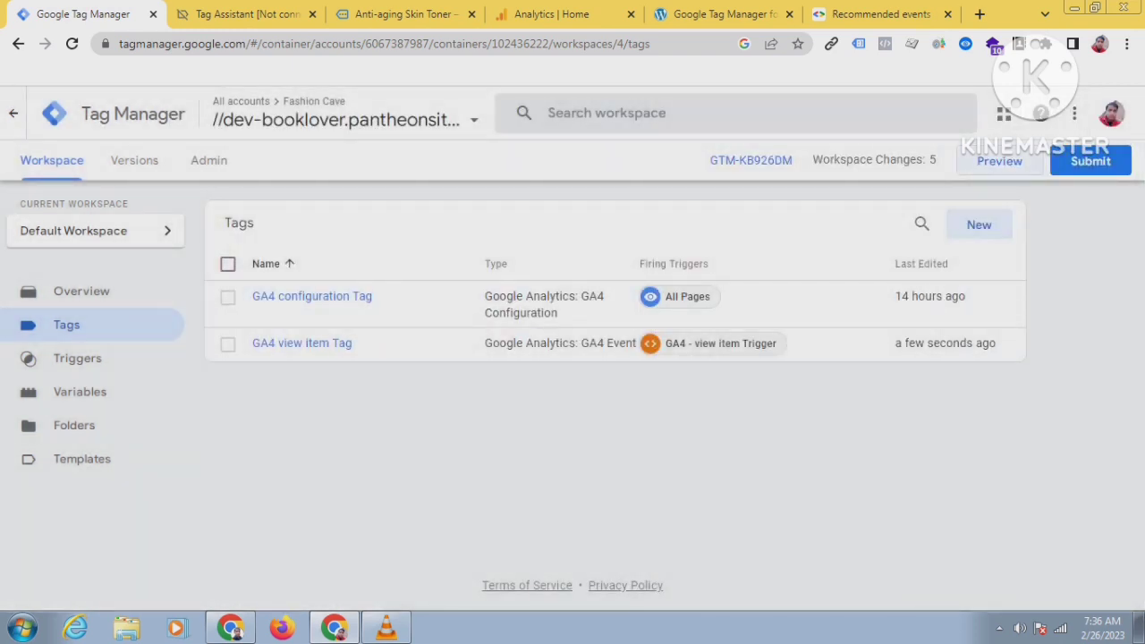
Start the container preview and connect Tag Assistant to the dev-booklover.pantheonsite.io store.
click(999, 161)
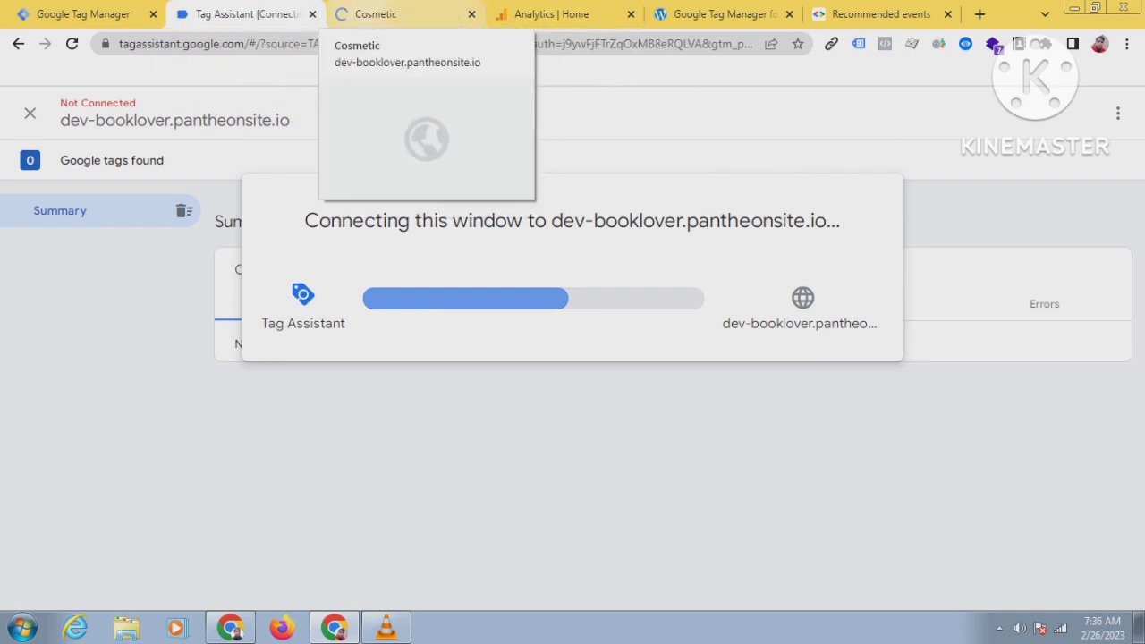
click(380, 15)
click(246, 14)
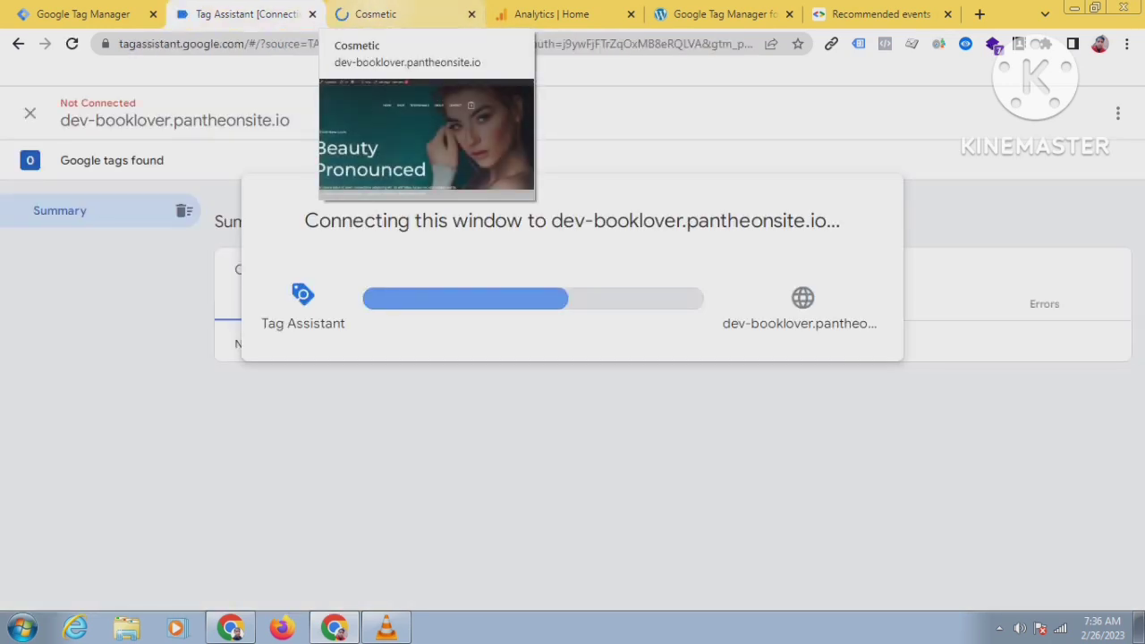
click(393, 13)
click(237, 14)
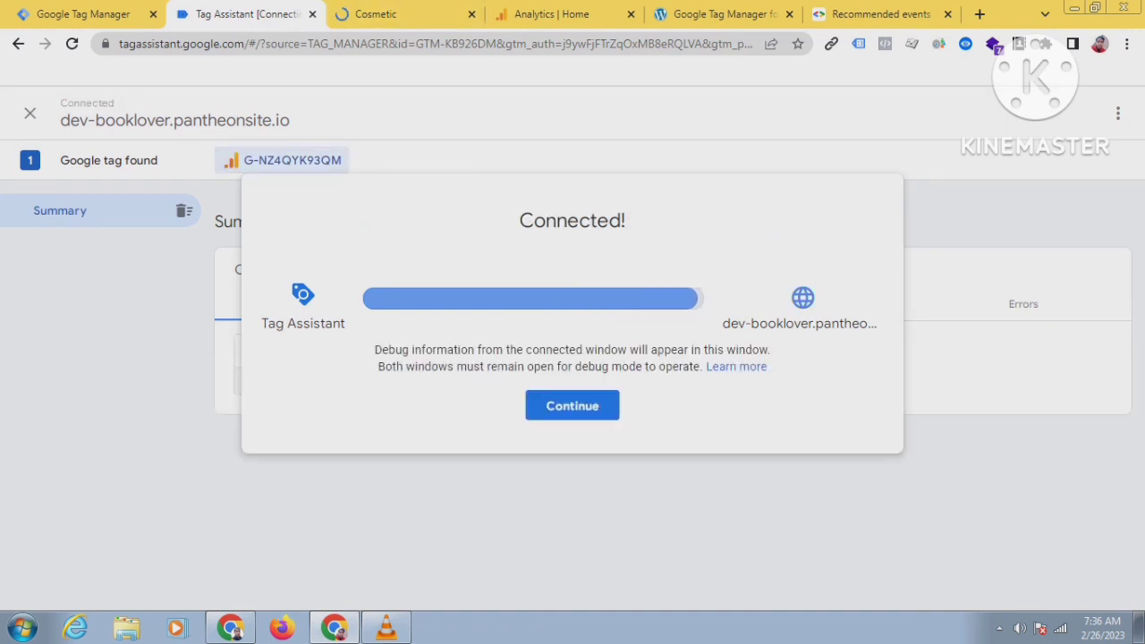
click(573, 406)
click(396, 14)
click(246, 14)
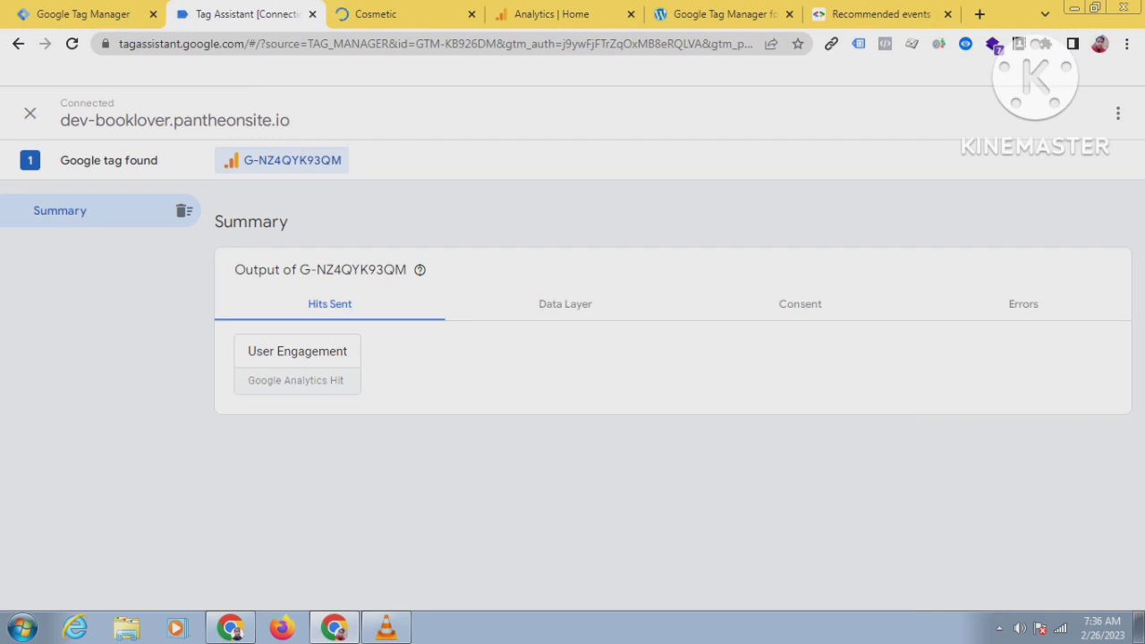
Open the Analytics page and close the WordPress plugin and Recommended events pages.
click(402, 14)
click(554, 15)
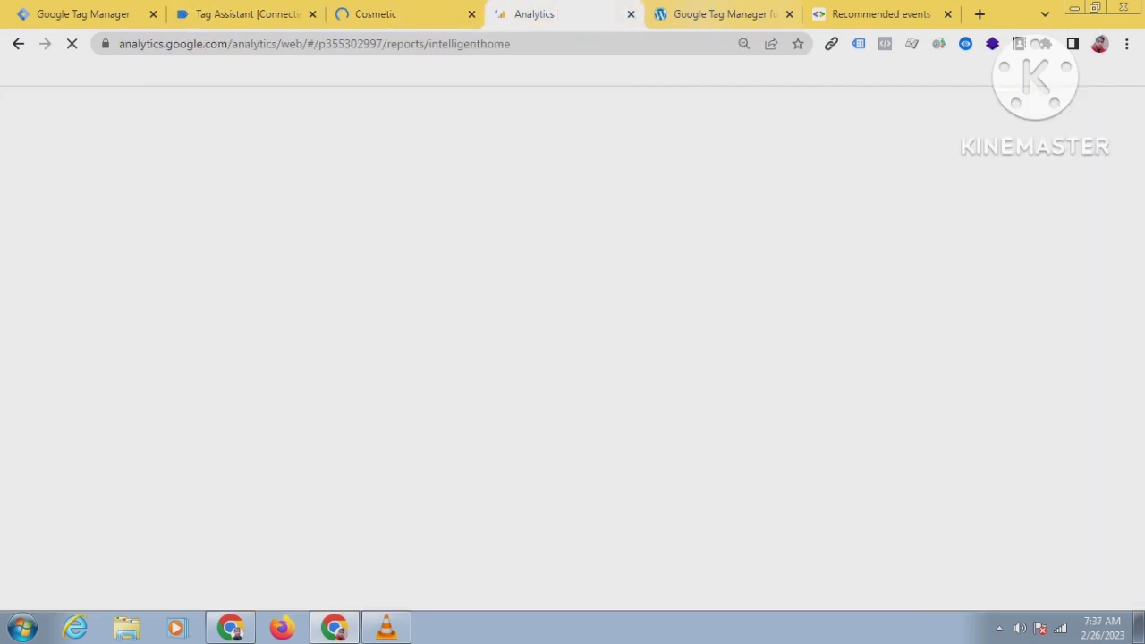
click(789, 14)
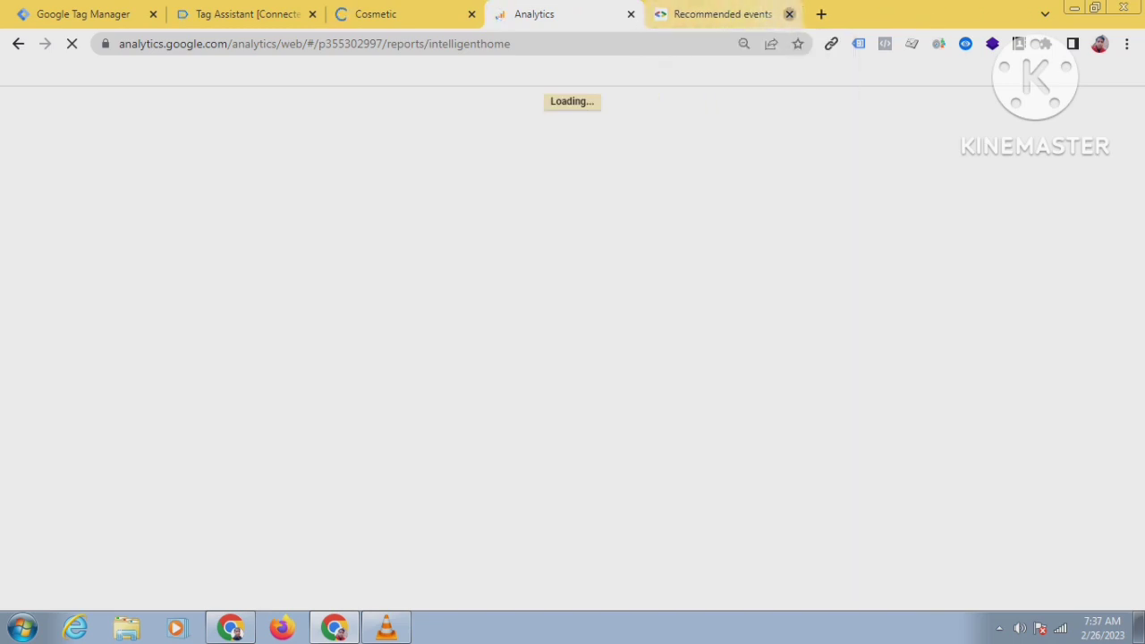
click(788, 14)
click(532, 13)
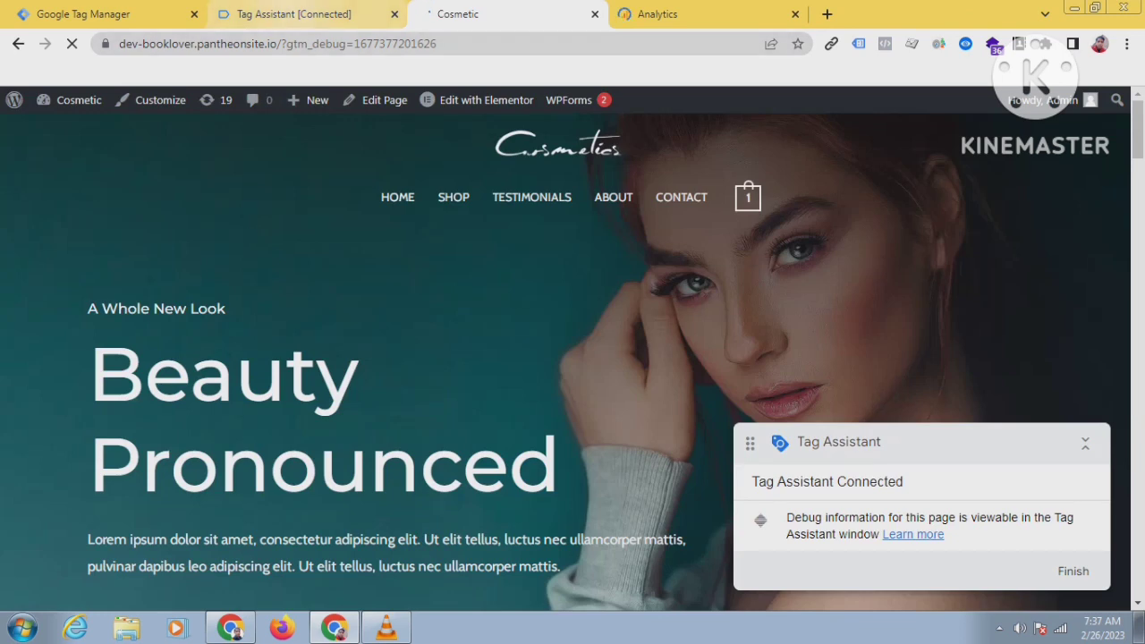
Open the Deep Cleanser product page in the connected Cosmetic store to trigger a view_item event.
click(280, 14)
key(ctrl+Tab)
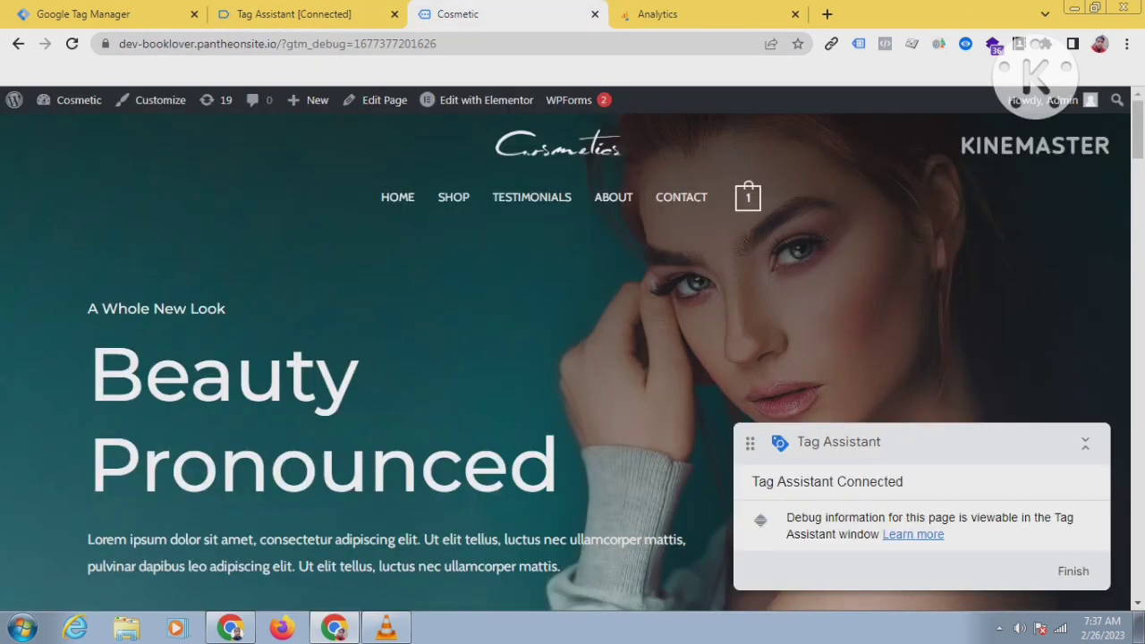
key(ctrl+Tab)
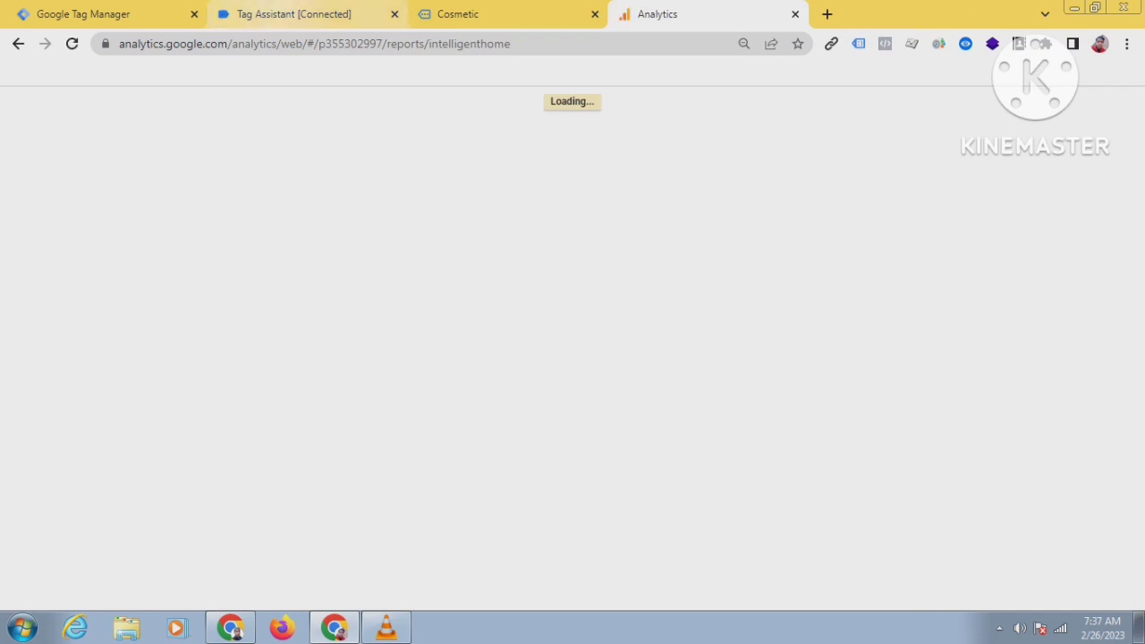
click(291, 14)
click(483, 14)
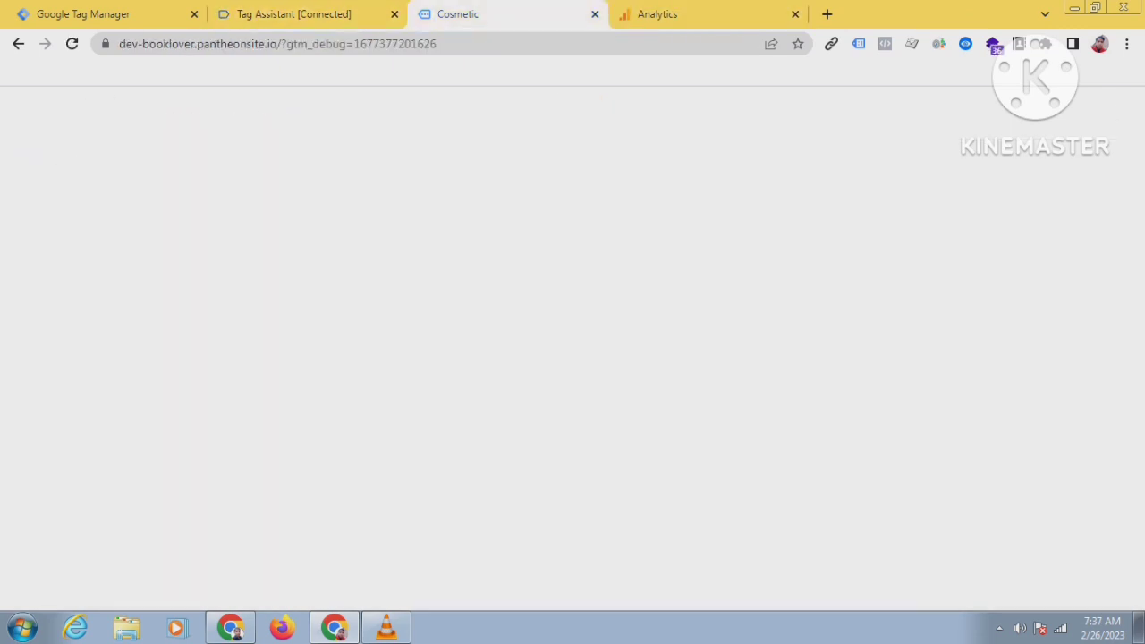
scroll(536, 348, down, 2)
scroll(630, 372, down, 8)
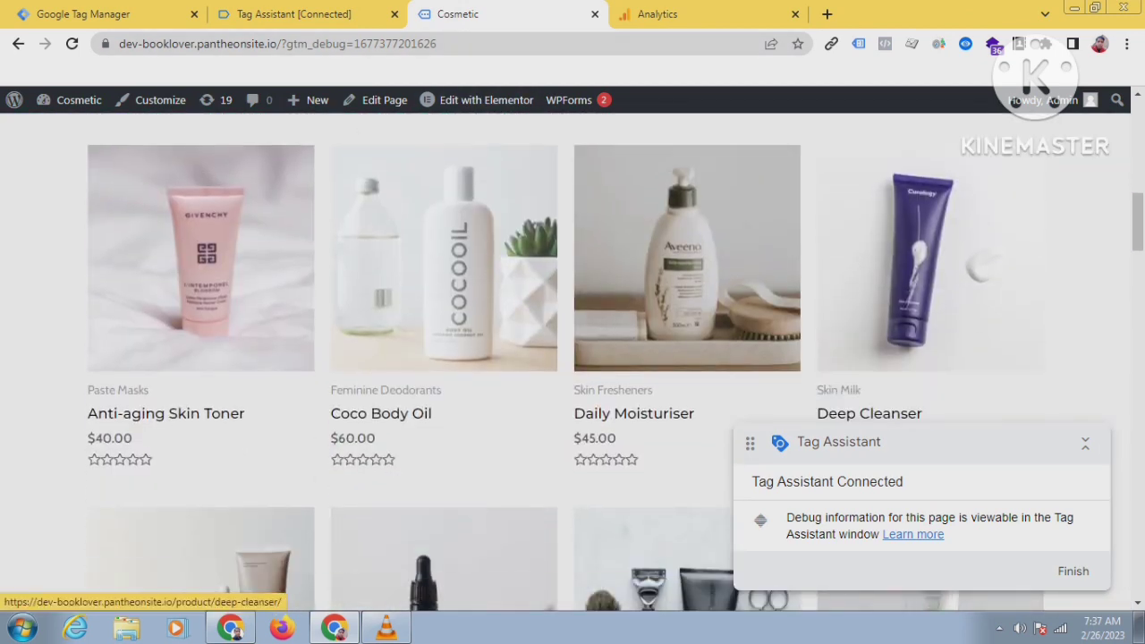
click(930, 260)
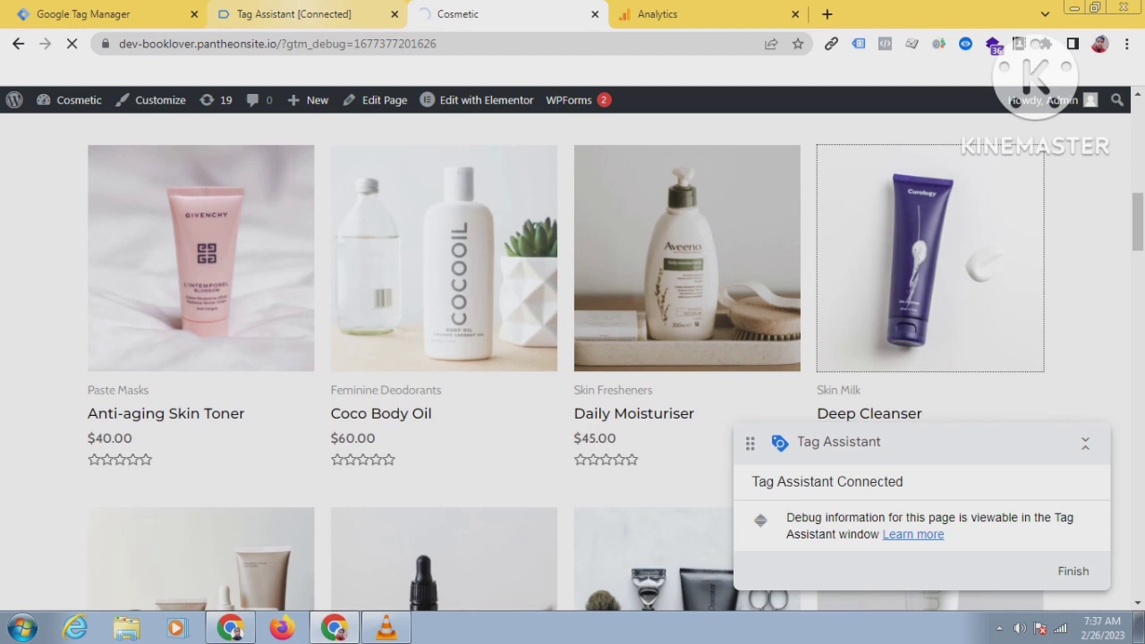
Switch to Google Analytics and open DebugView for the Cosmetic property.
click(680, 15)
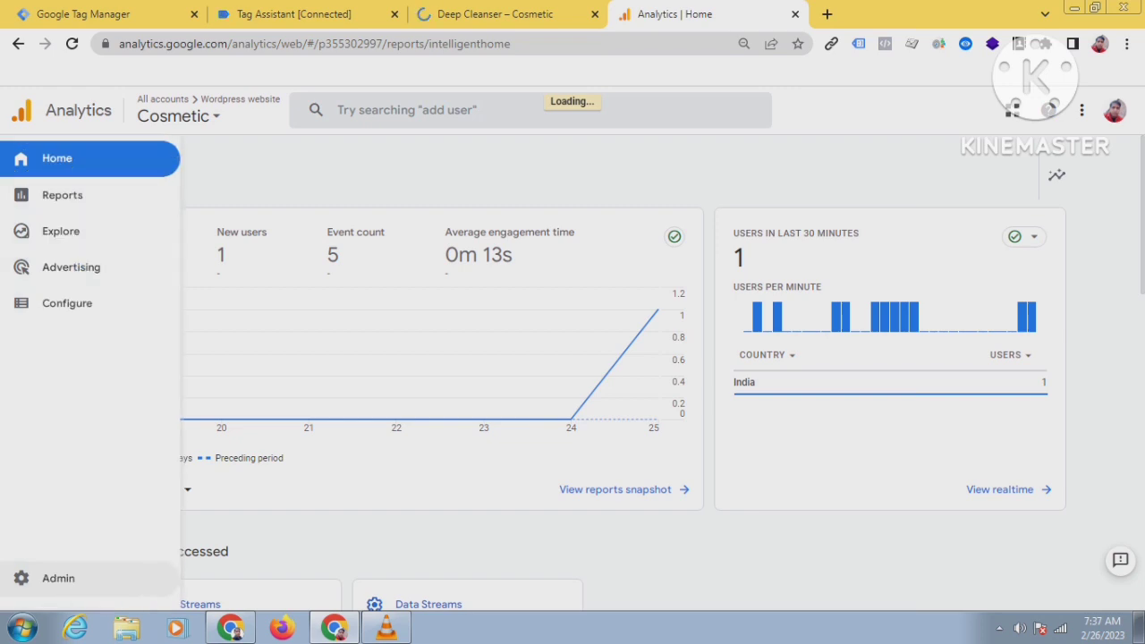
click(54, 578)
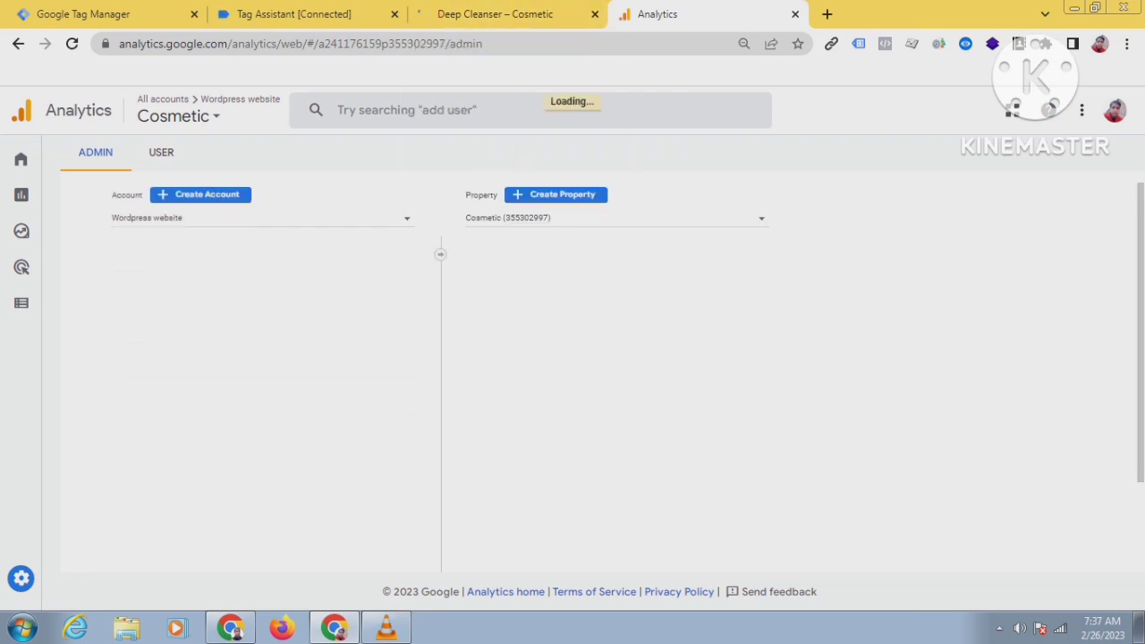
scroll(626, 376, down, 4)
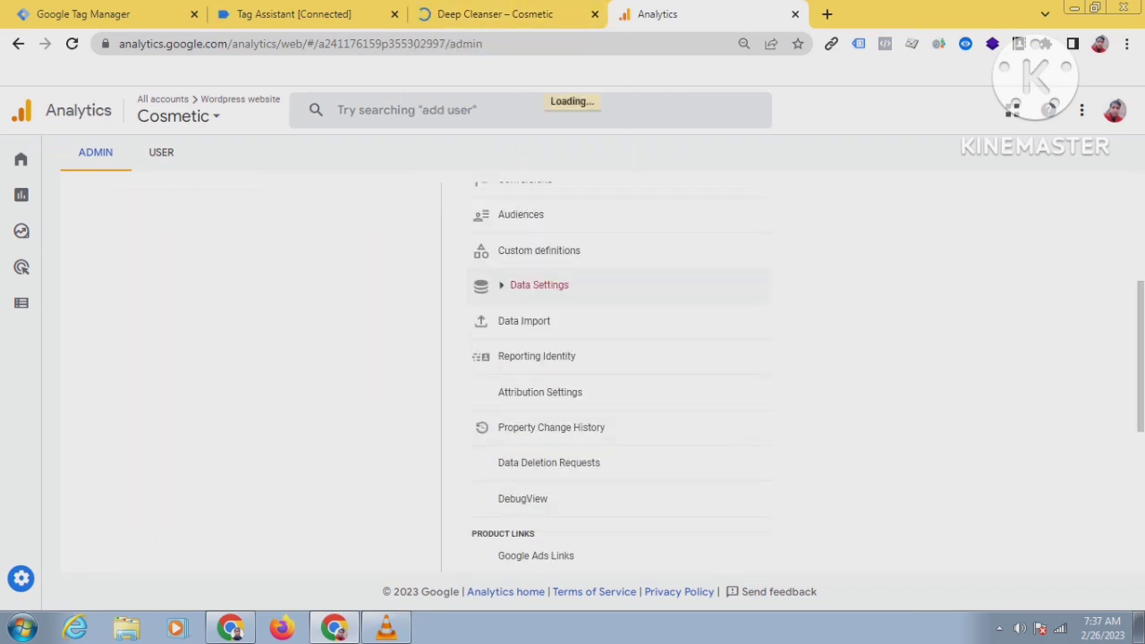
click(522, 415)
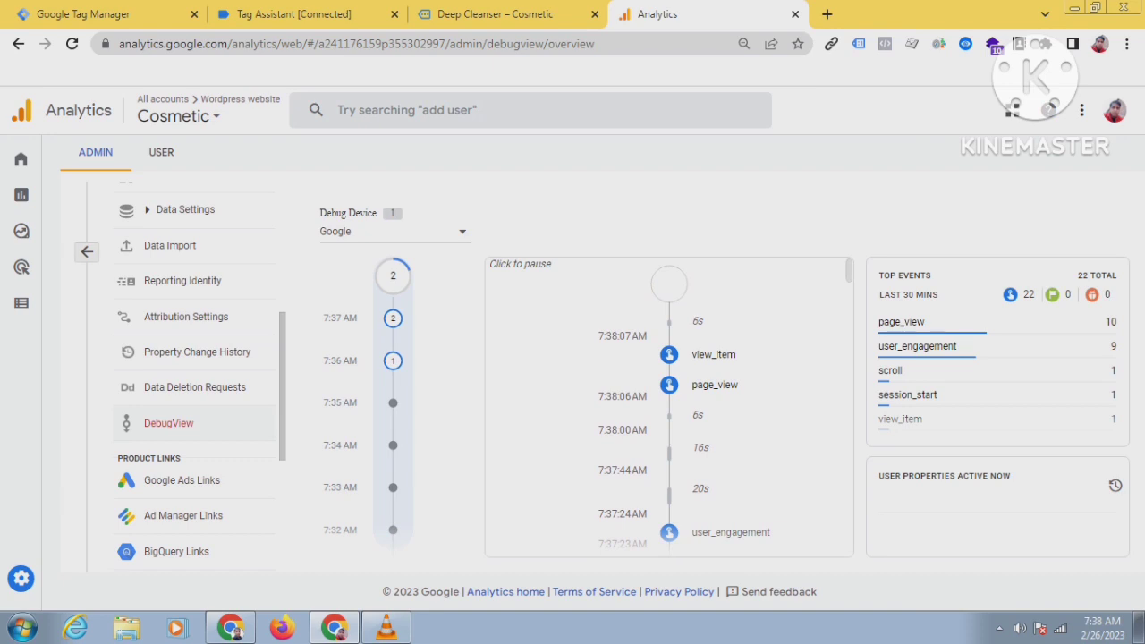
Inspect the currency and value parameters of the view_item event in DebugView.
click(712, 355)
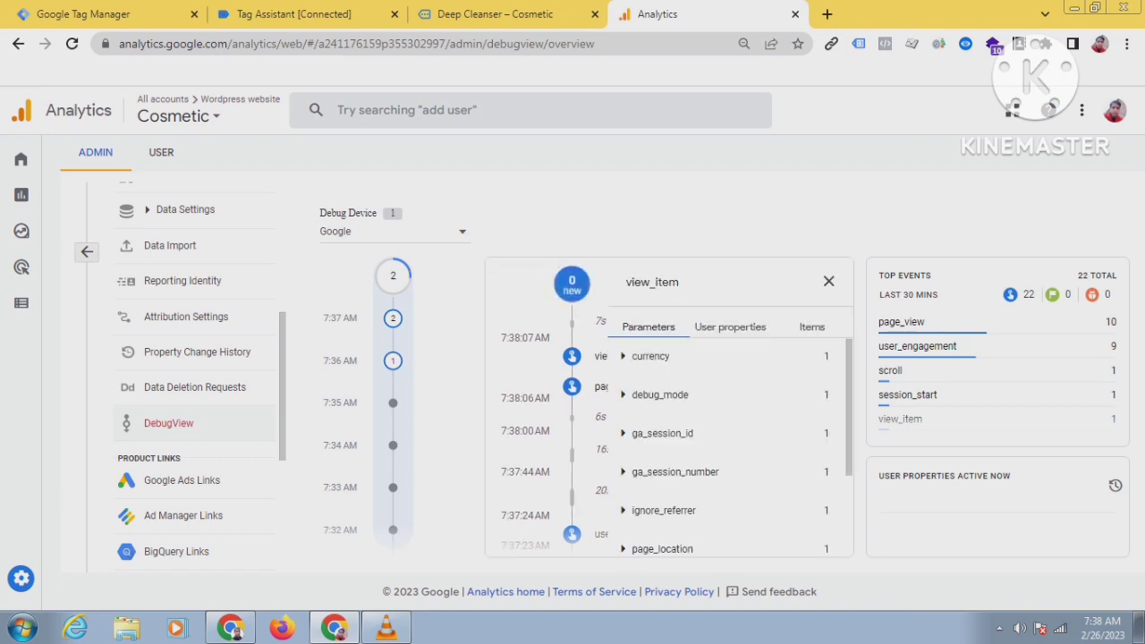
click(624, 356)
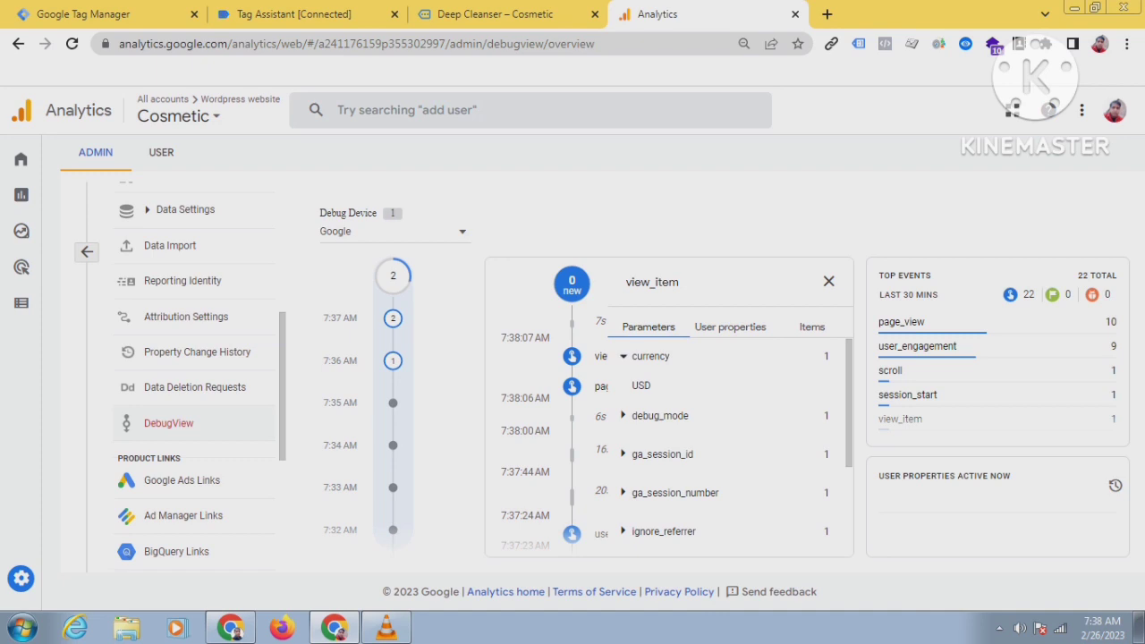
scroll(725, 439, down, 2)
scroll(725, 439, down, 1)
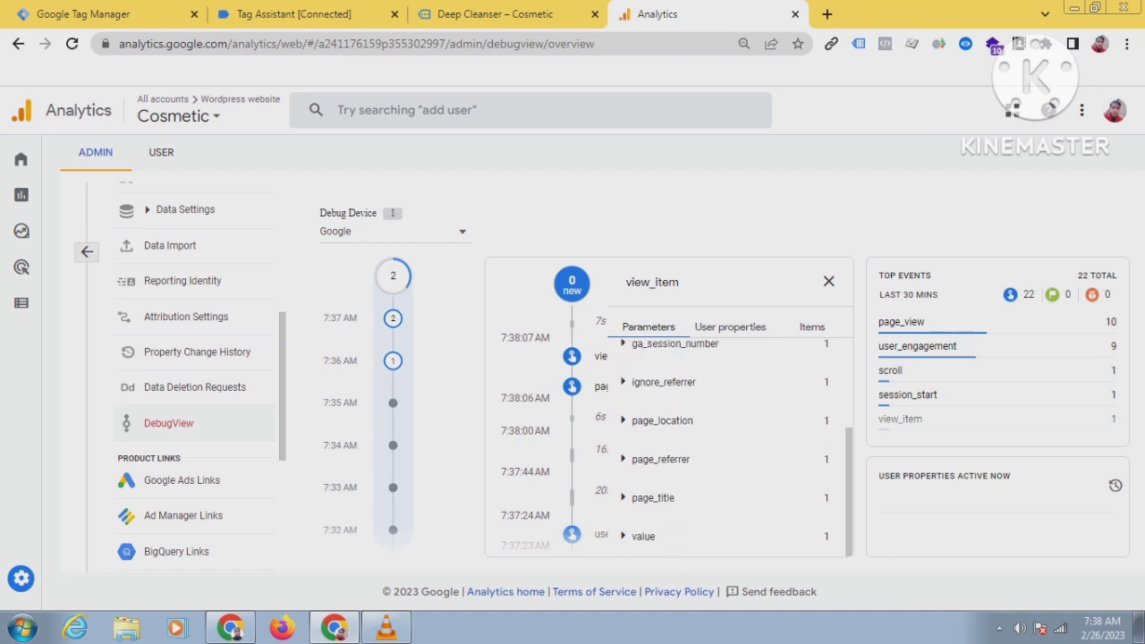
click(624, 537)
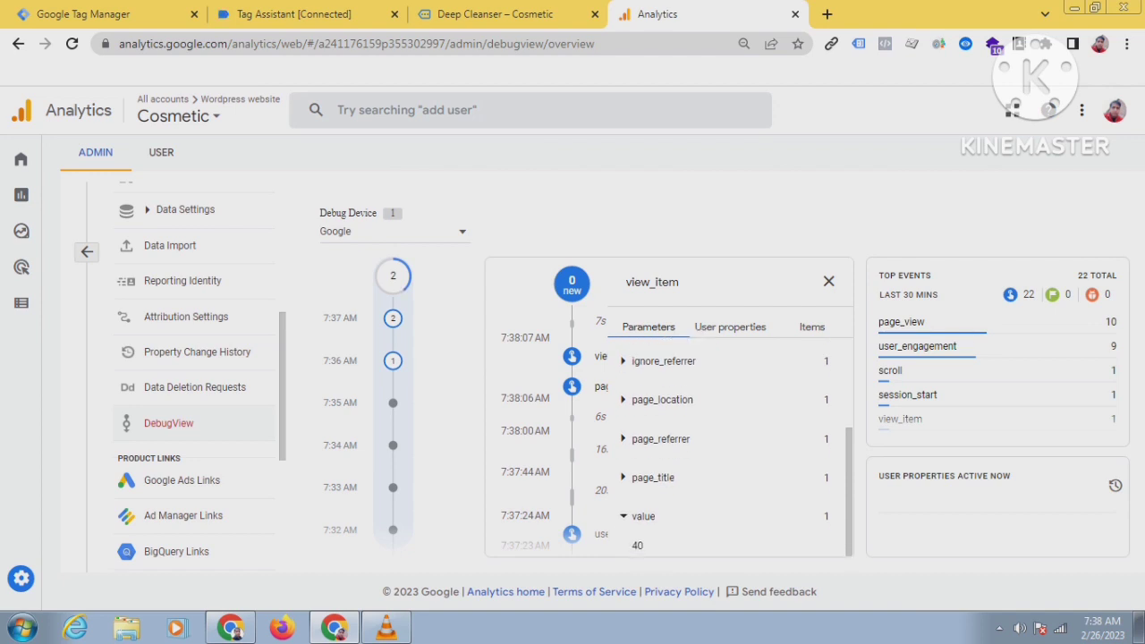
scroll(725, 438, up, 1)
Switch to Tag Assistant and examine the view_item event's fired tags, variables and data layer values for Deep Cleanser.
click(294, 14)
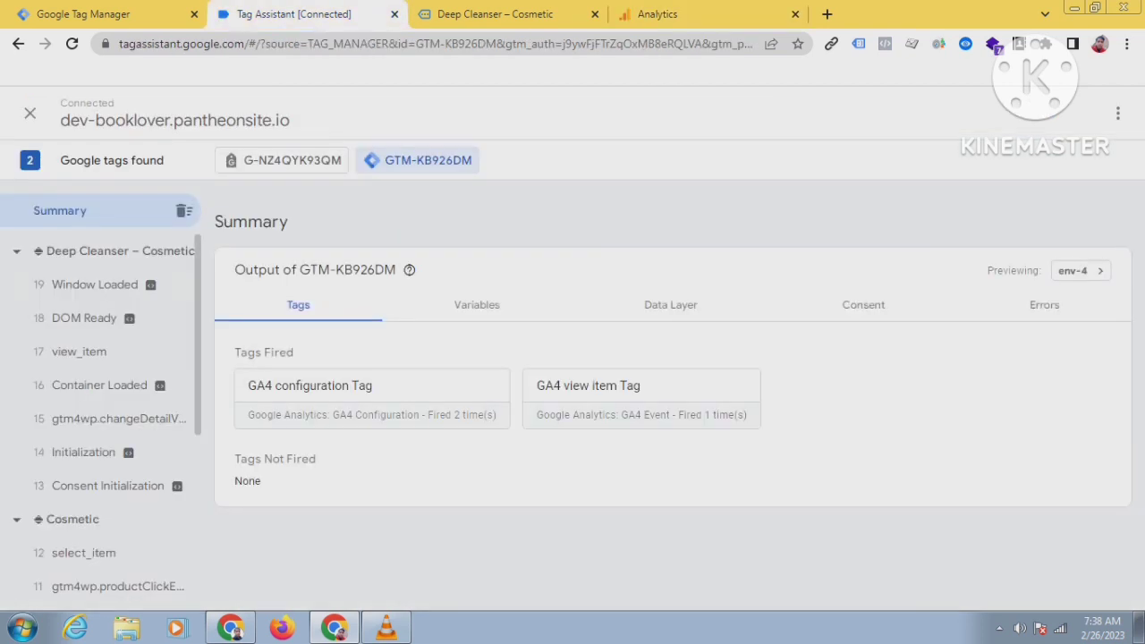
click(78, 352)
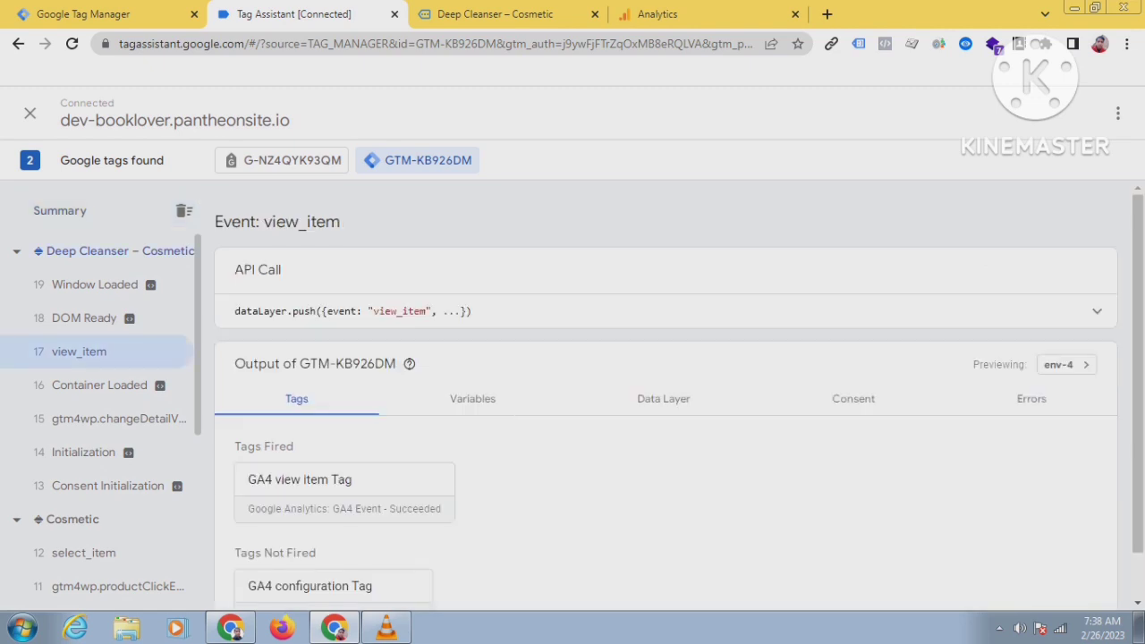
click(472, 398)
scroll(501, 420, down, 3)
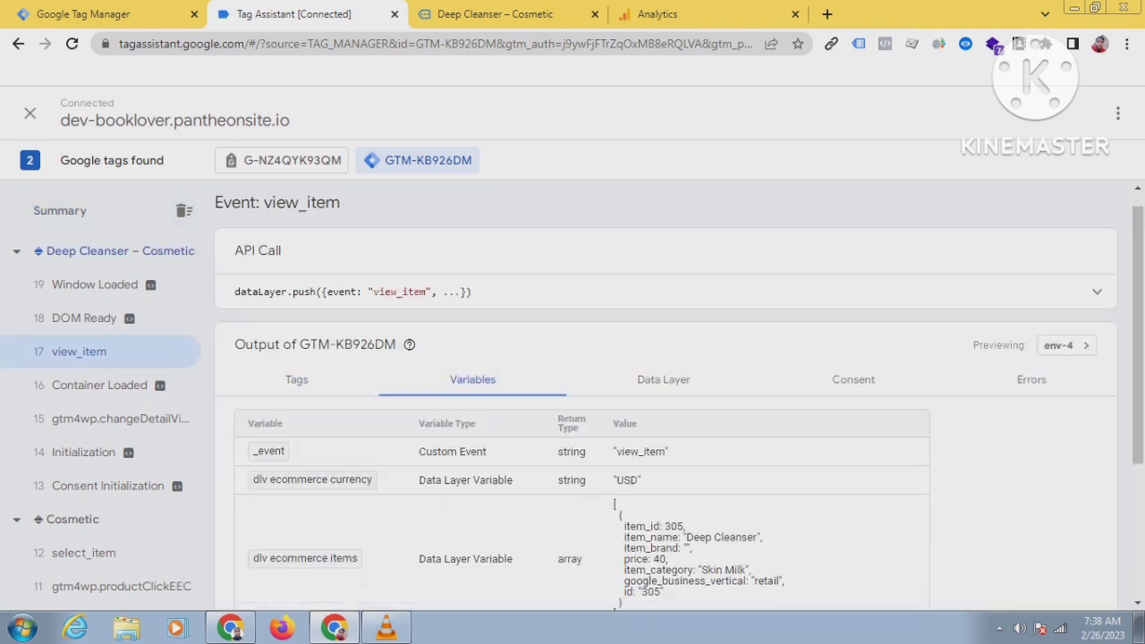
scroll(501, 420, up, 2)
click(664, 326)
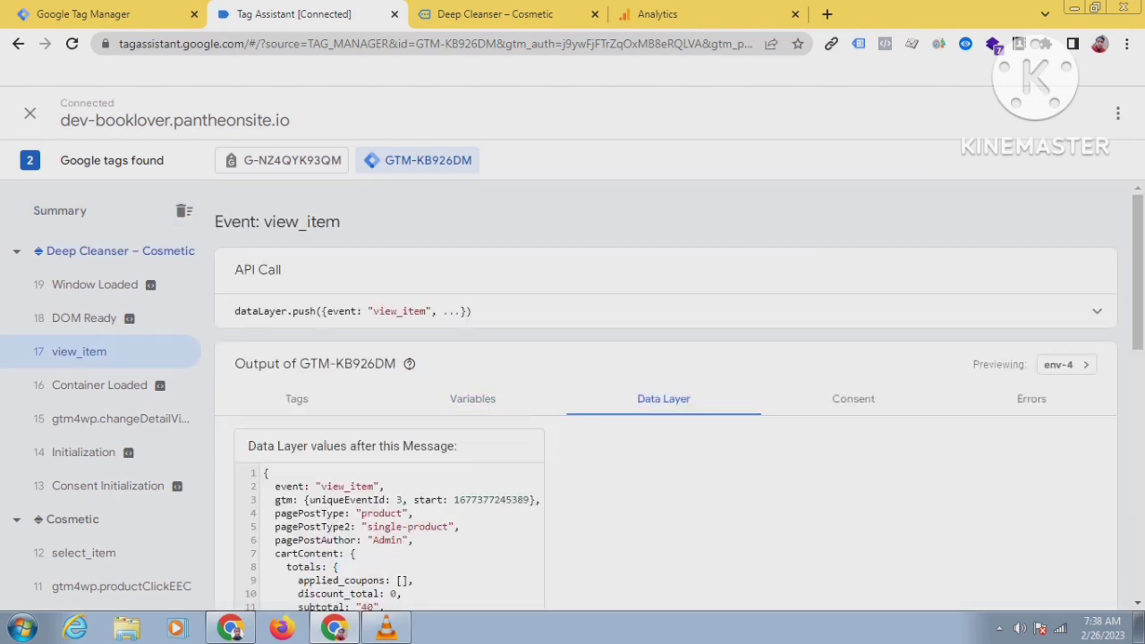
scroll(626, 393, down, 7)
scroll(663, 394, down, 1)
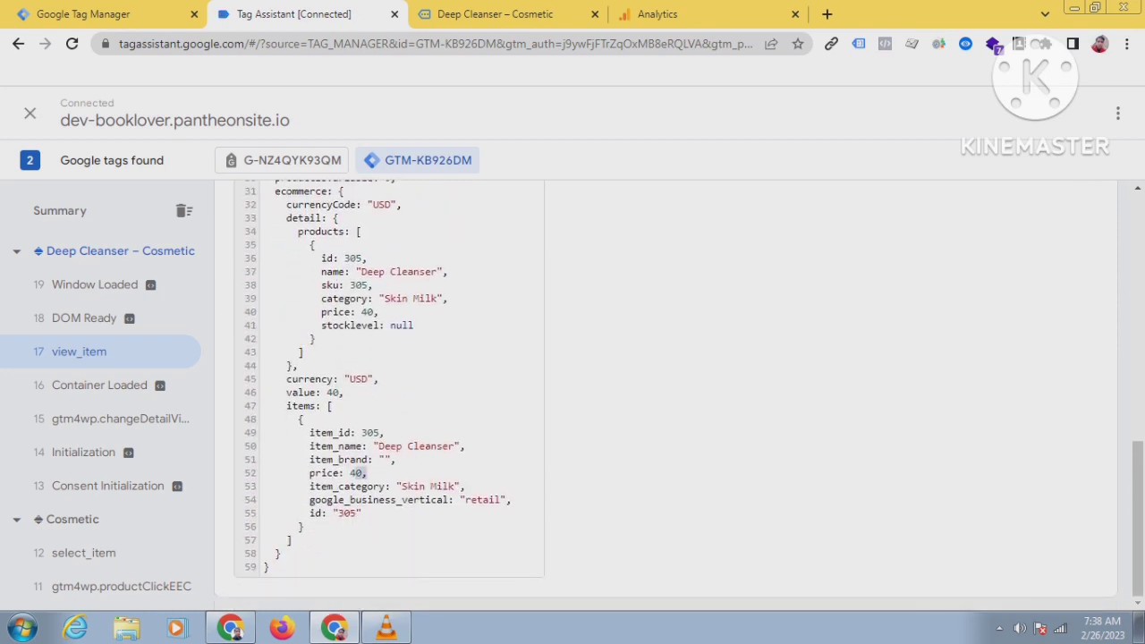
Return to DebugView, examine the view_item event's parameters and Deep Cleanser item details, and compare them with the product page.
click(658, 13)
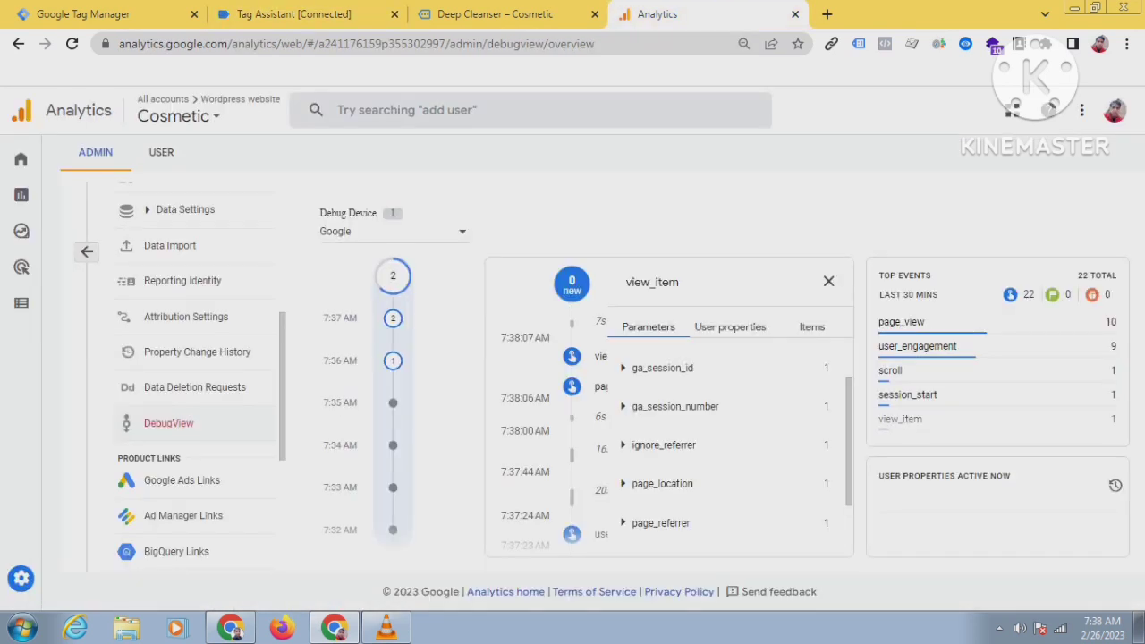
scroll(729, 445, down, 1)
scroll(729, 446, up, 2)
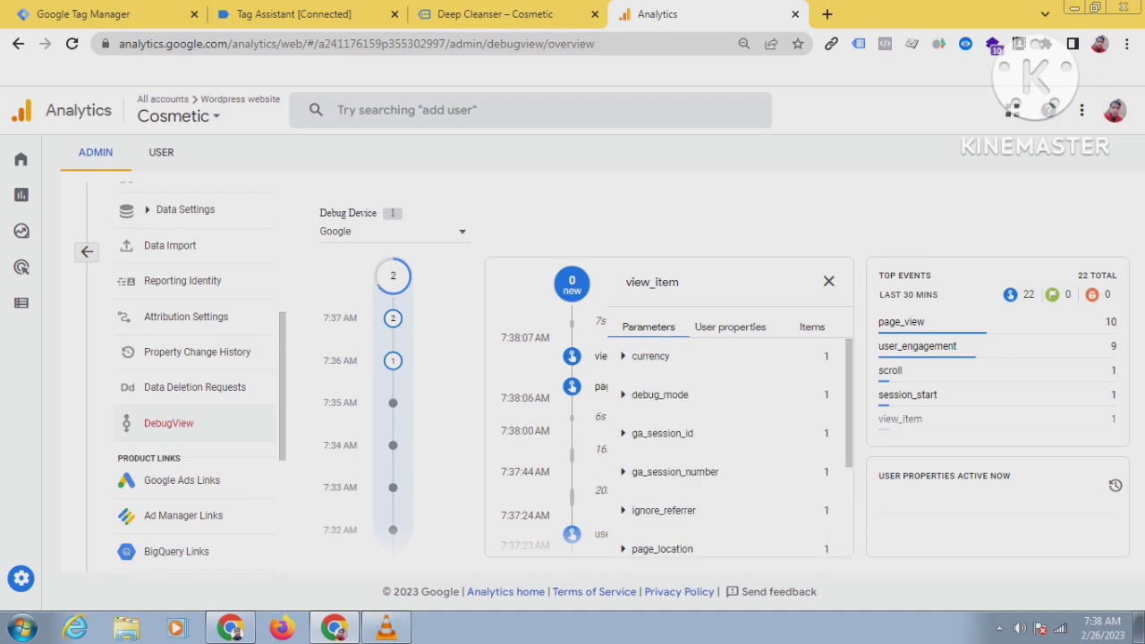
click(812, 327)
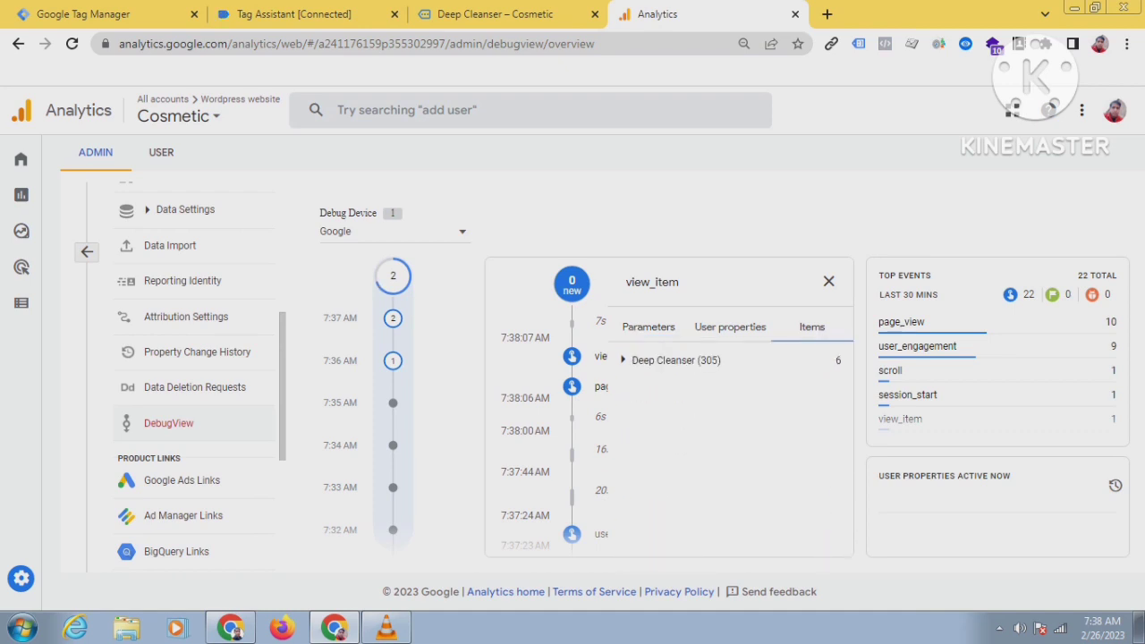
click(675, 360)
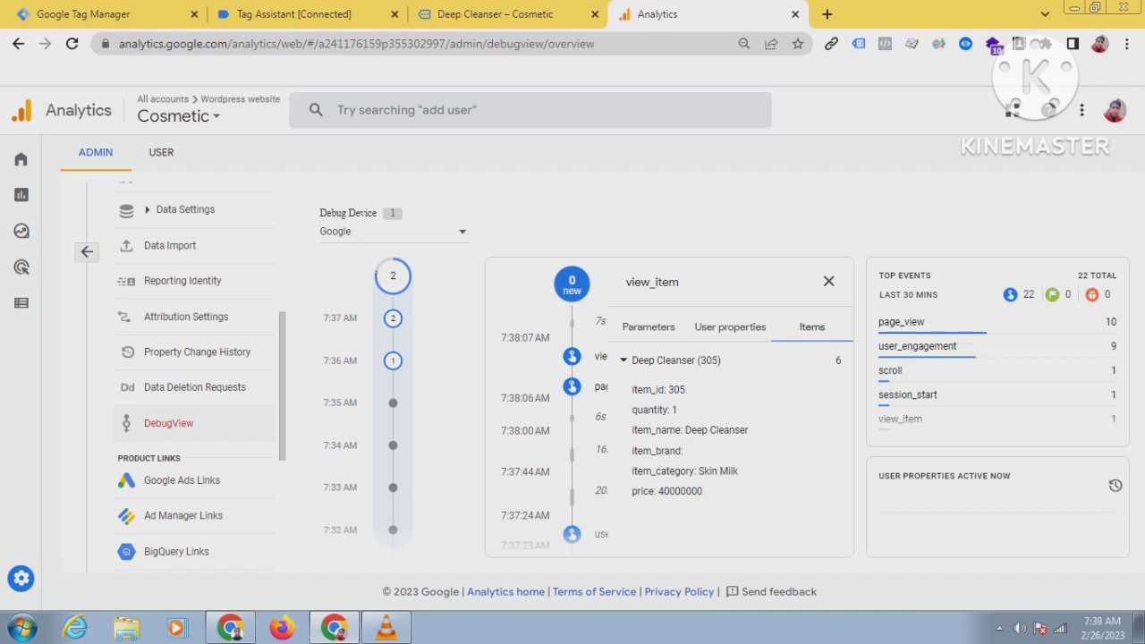
click(648, 326)
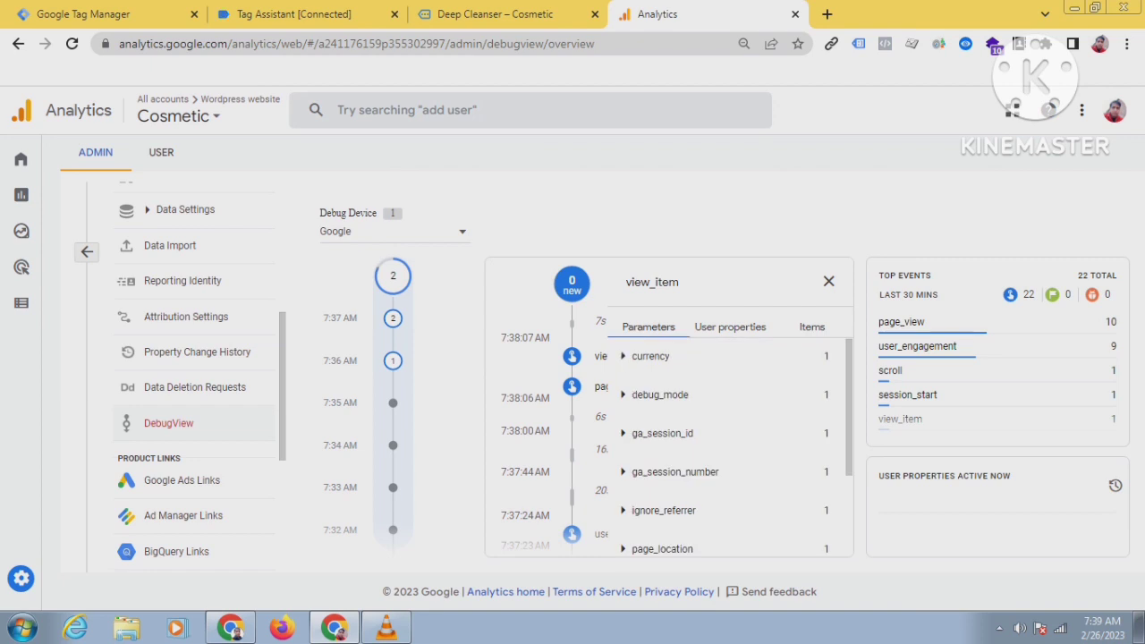
click(802, 326)
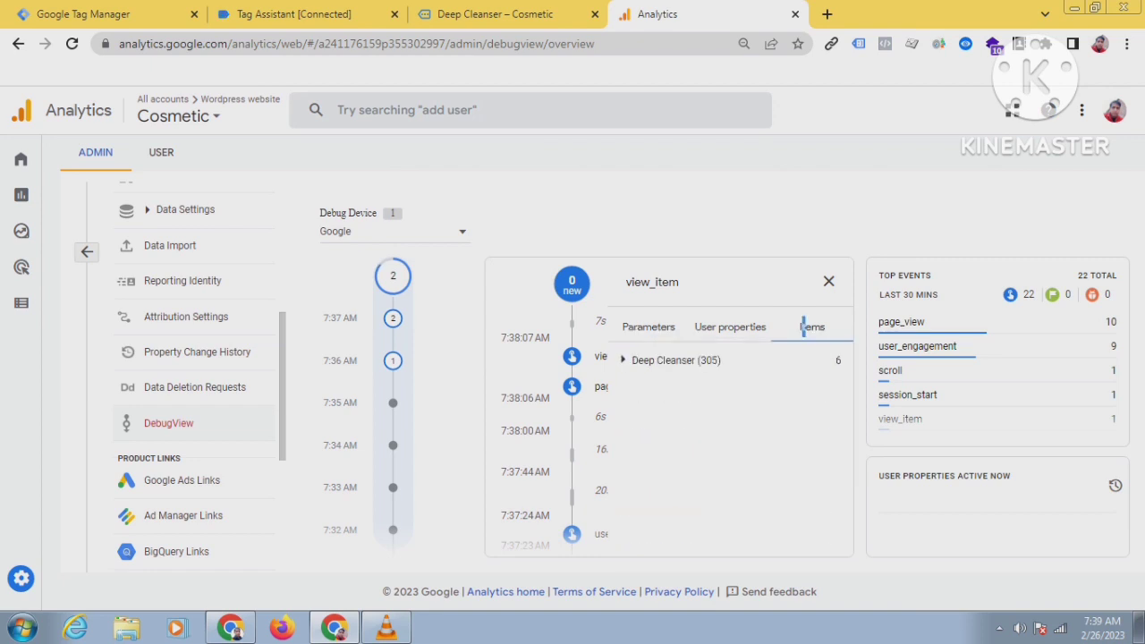
click(497, 14)
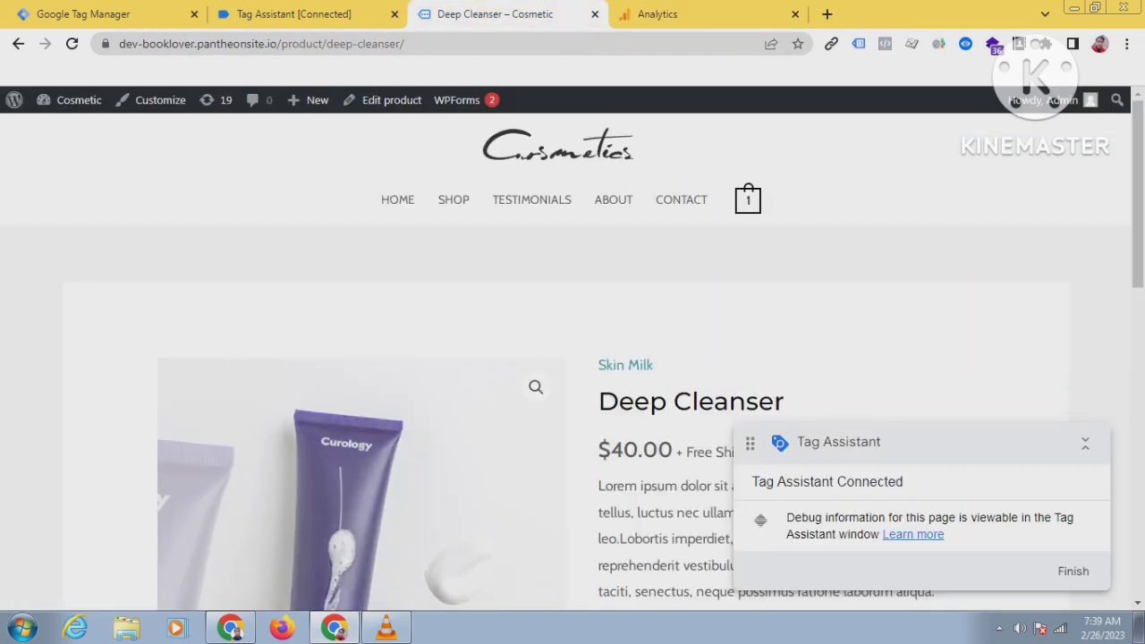
key(ctrl+Tab)
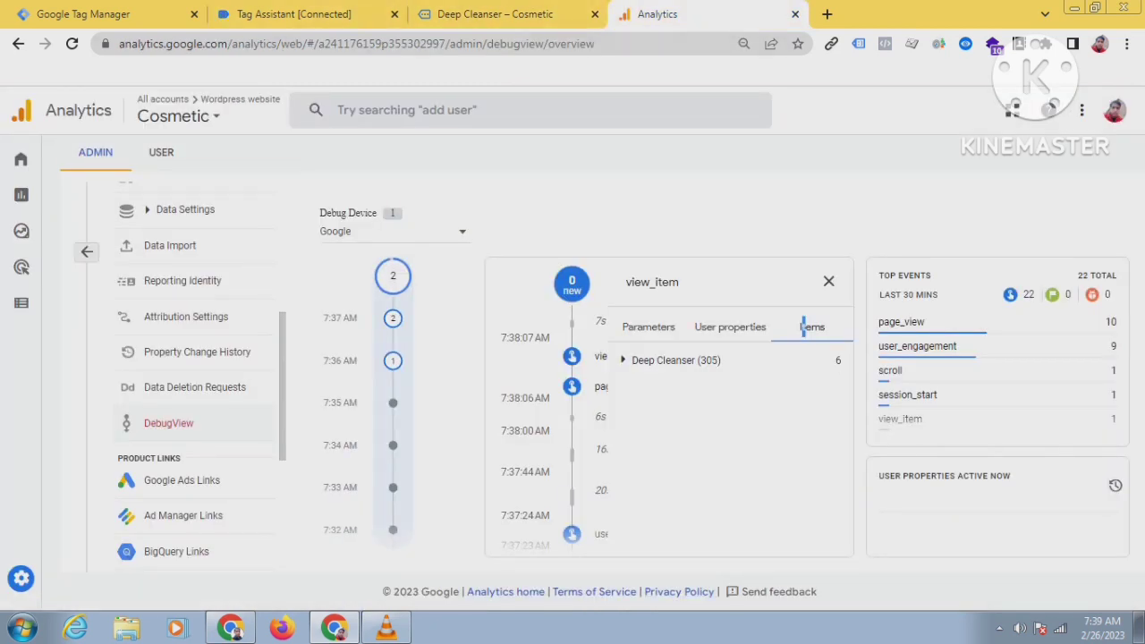
Switch back to Tag Manager, visit the workspace overview and reopen the tag list.
key(ctrl+shift+Tab)
key(ctrl+shift+Tab)
key(ctrl+shift+Tab)
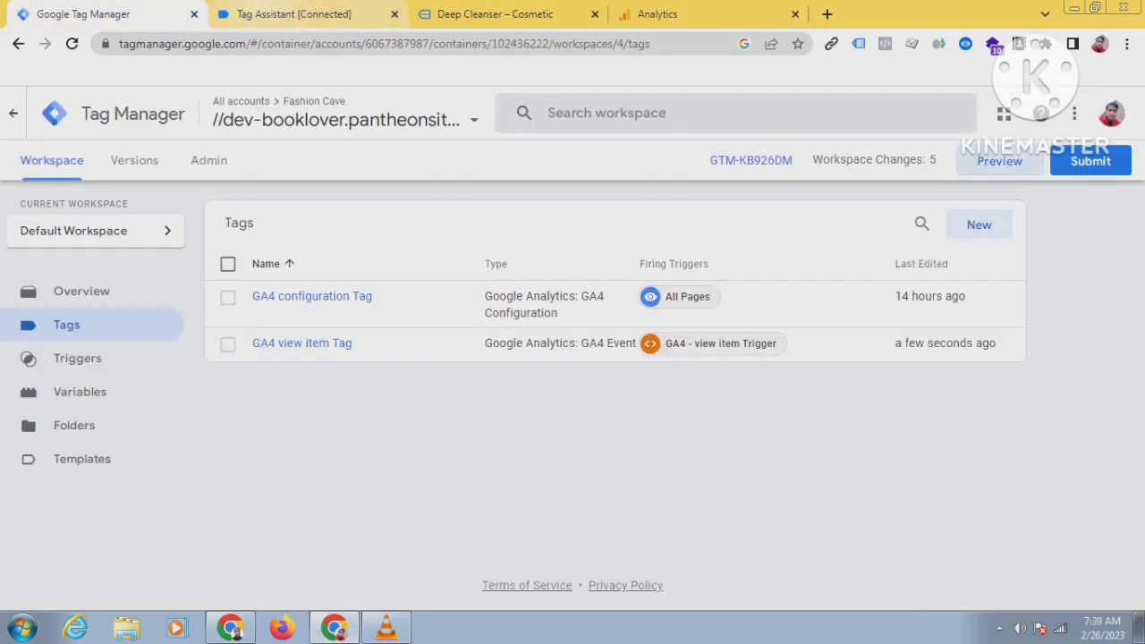
click(82, 292)
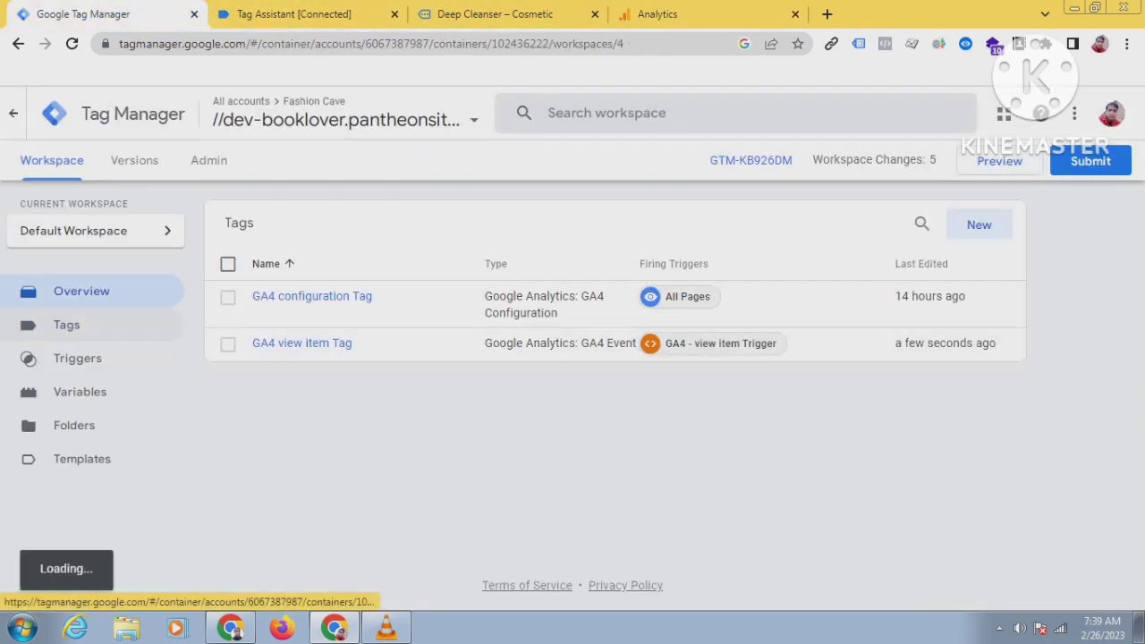
click(80, 392)
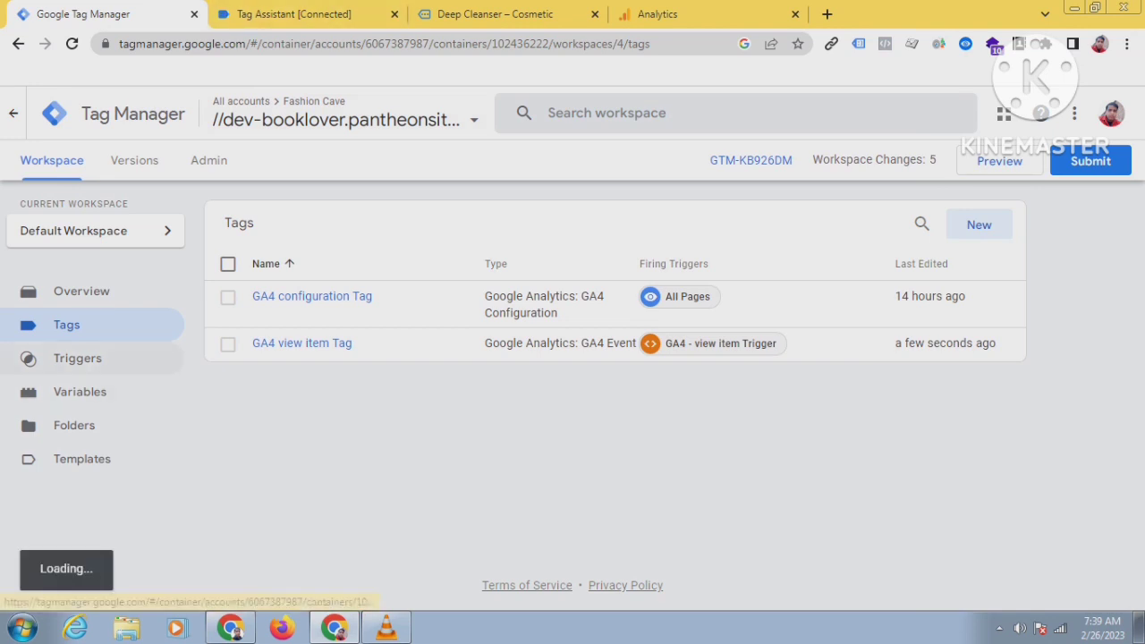